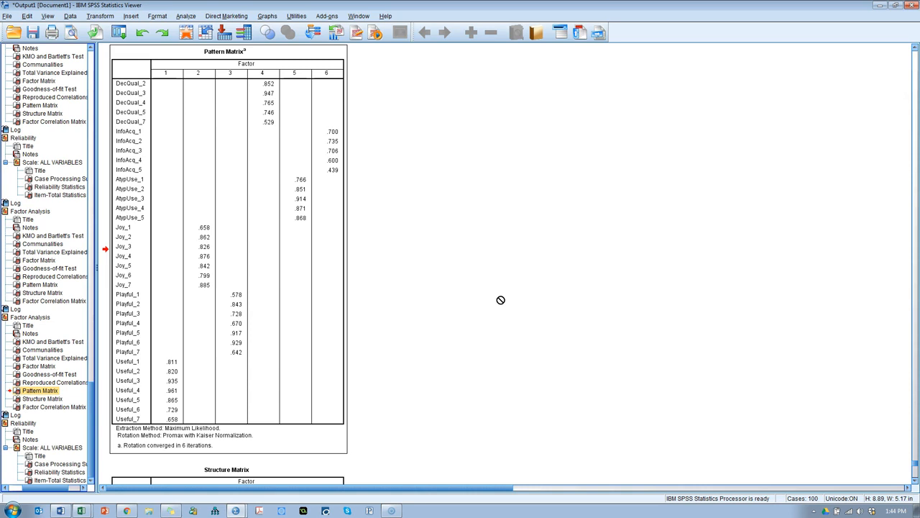
# Arrange the SPSS output with the Pattern Matrix and the Amos window side by side
pyautogui.doubleClick(508, 11)
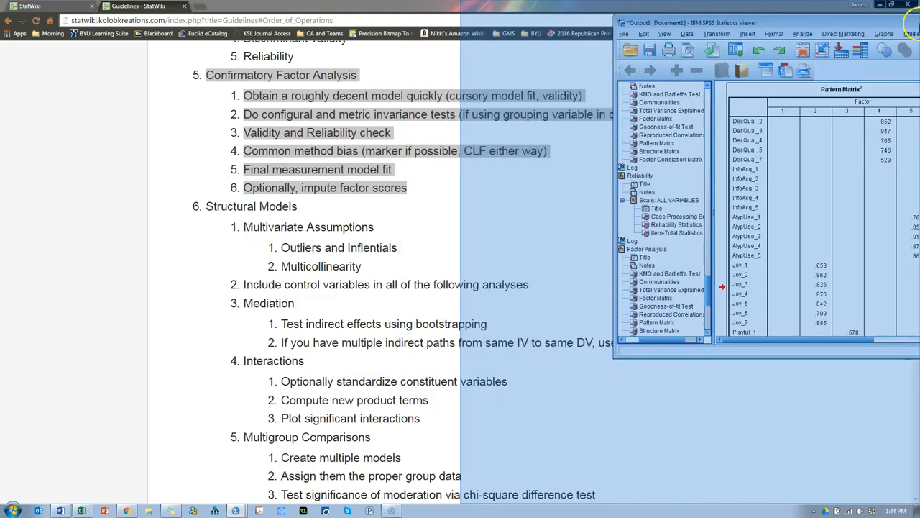
pyautogui.hotkey('alt', 'Tab')
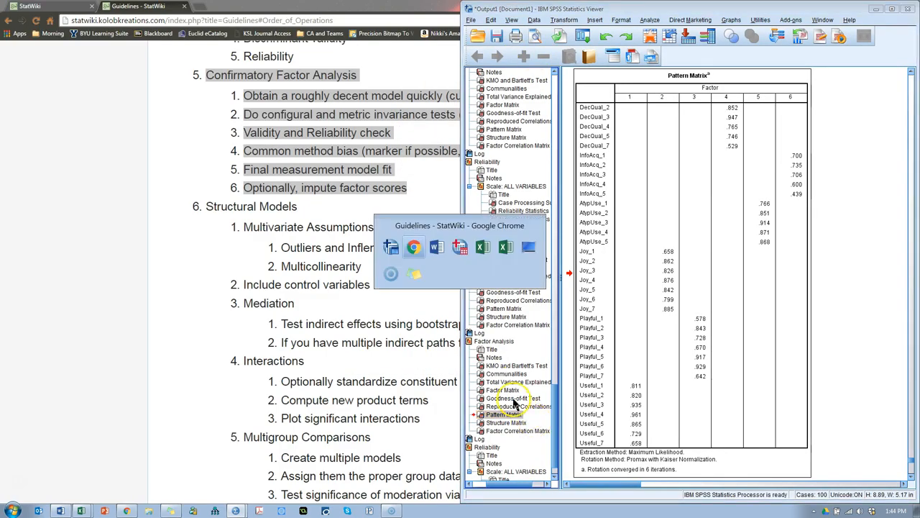
pyautogui.click(214, 510)
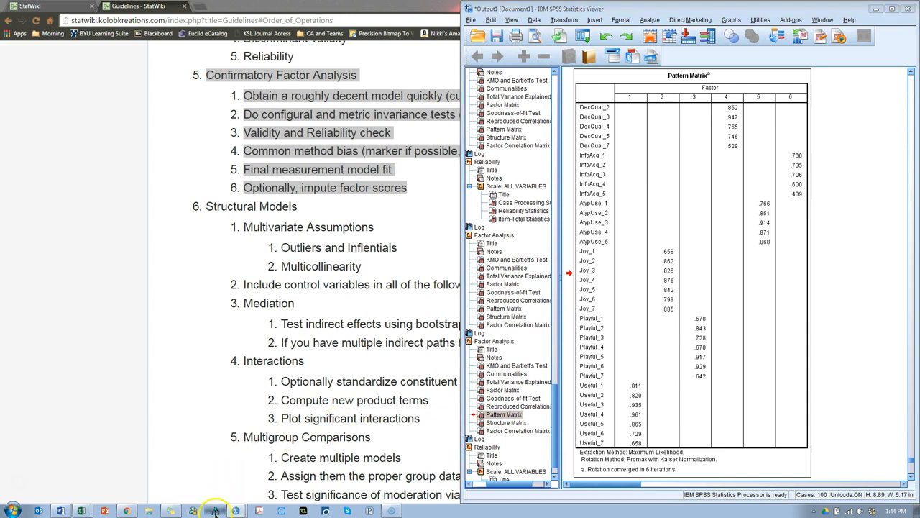
pyautogui.press('super+Left')
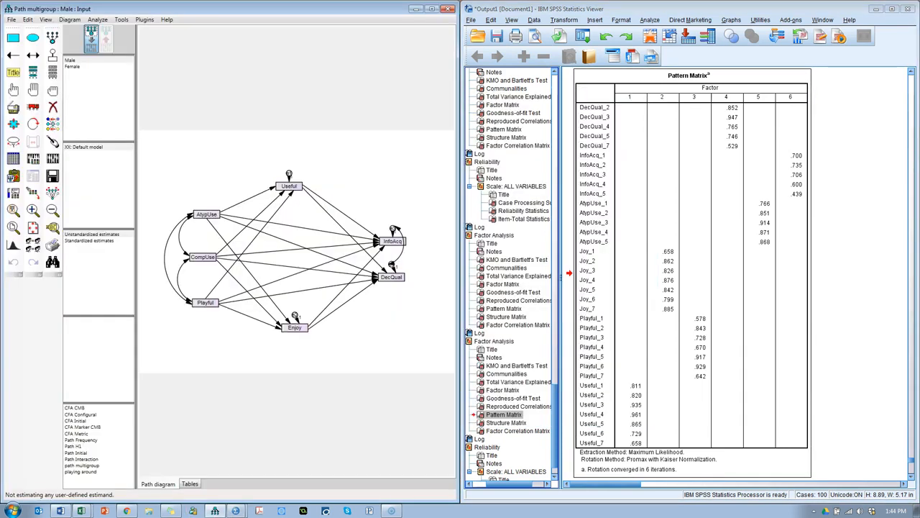
# Start a new Amos project and draw a latent factor with five indicators near the diagram's upper edge
pyautogui.click(10, 20)
pyautogui.click(14, 31)
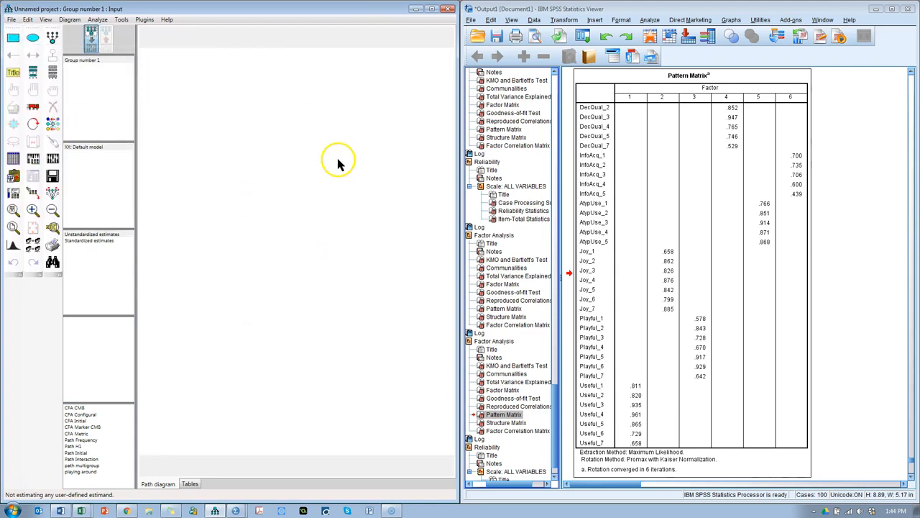
pyautogui.click(53, 41)
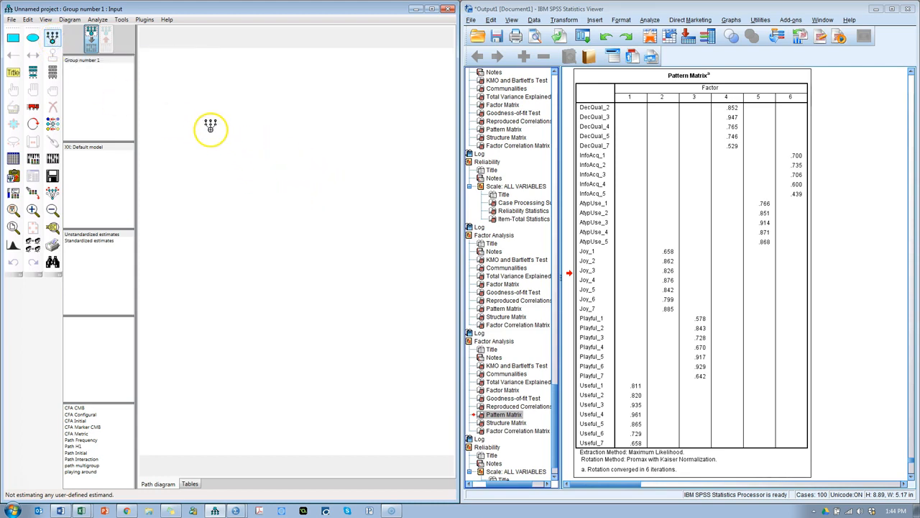
pyautogui.moveTo(210, 127); pyautogui.dragTo(253, 148)
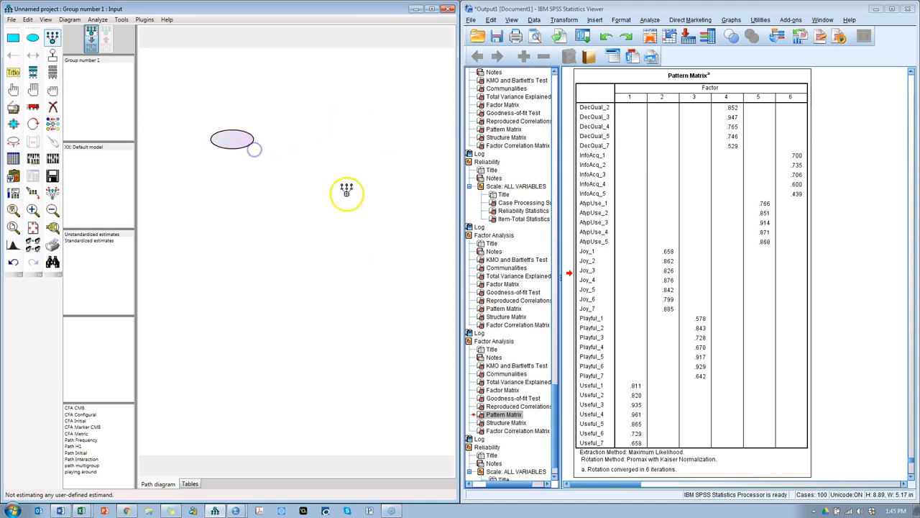
pyautogui.click(237, 136)
pyautogui.click(237, 136)
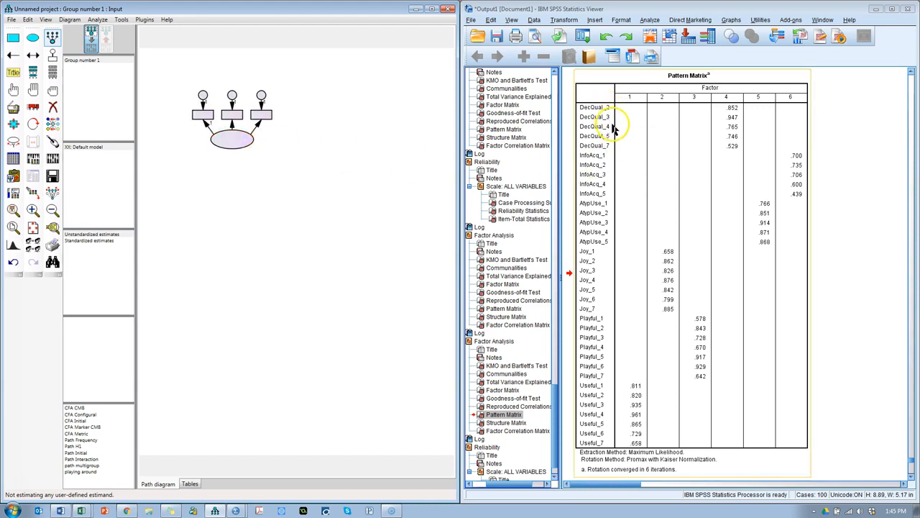
pyautogui.click(243, 137)
pyautogui.click(244, 137)
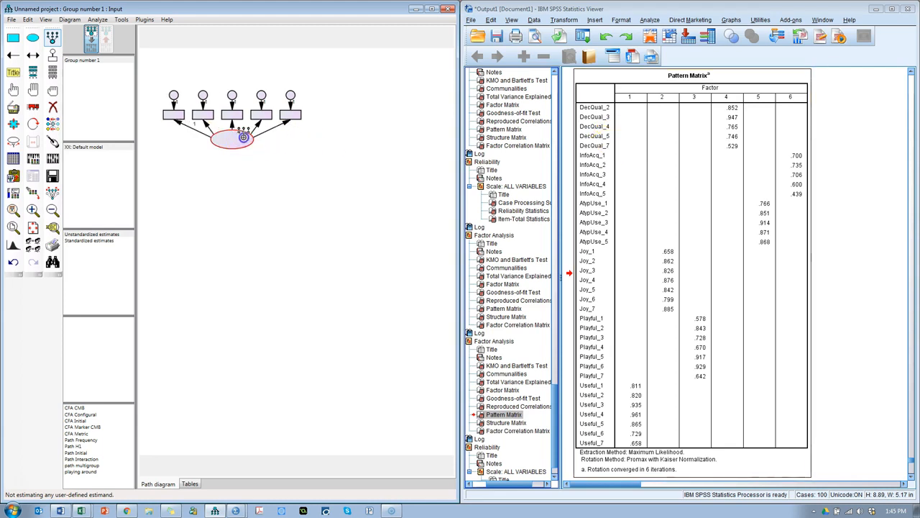
# Add a second latent factor with five indicators, below and to the right of the first one
pyautogui.click(333, 189)
pyautogui.click(333, 189)
pyautogui.click(333, 189)
pyautogui.click(333, 188)
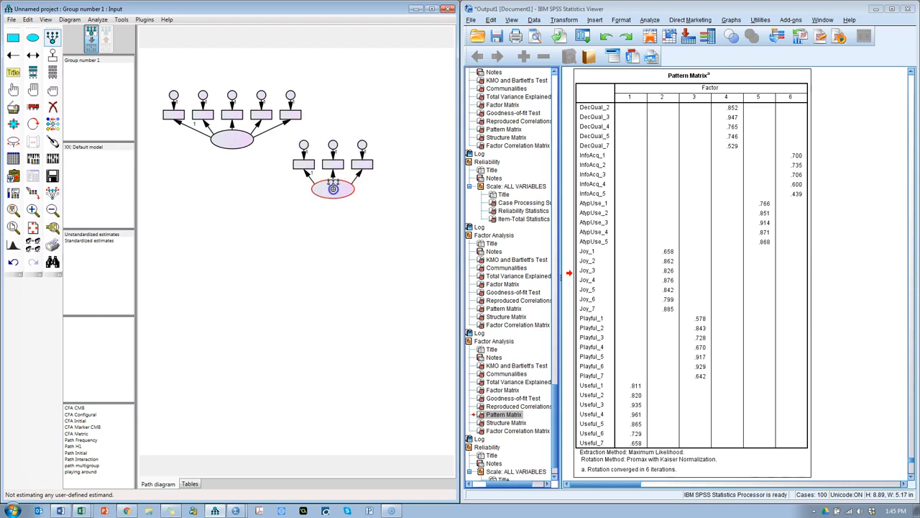
pyautogui.click(333, 188)
pyautogui.click(332, 188)
# Add a third latent factor with five indicators below the other two
pyautogui.click(261, 257)
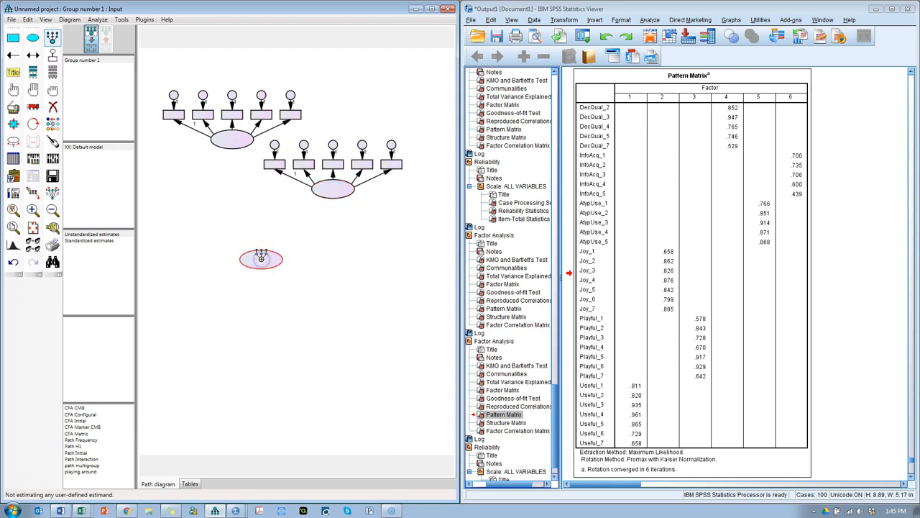
pyautogui.click(261, 257)
pyautogui.click(261, 257)
pyautogui.click(261, 257)
pyautogui.click(261, 257)
pyautogui.click(261, 257)
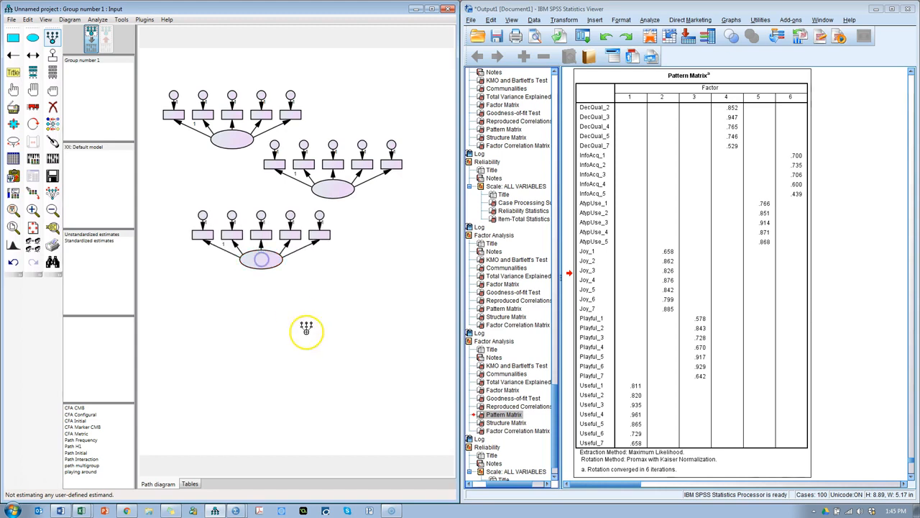
# Rotate the indicators of all three latent factors to the left side of their ellipses
pyautogui.click(33, 124)
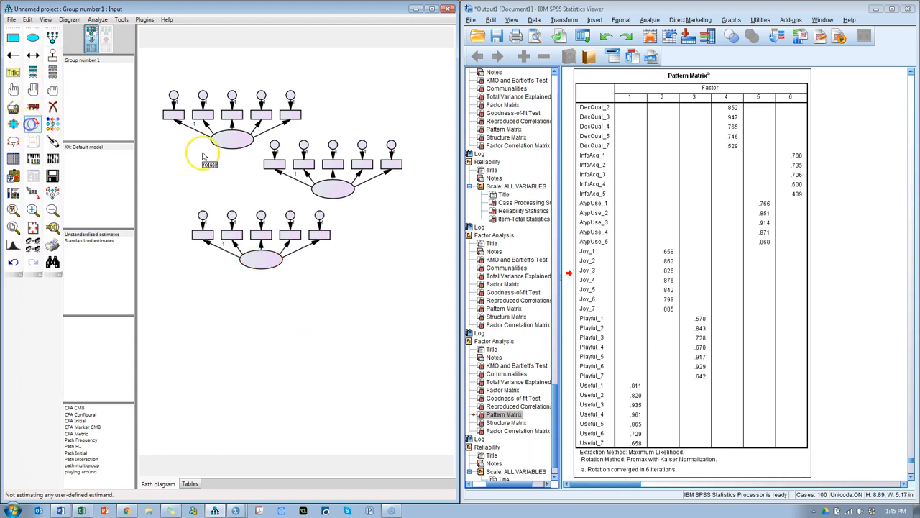
pyautogui.click(250, 138)
pyautogui.click(251, 138)
pyautogui.click(238, 139)
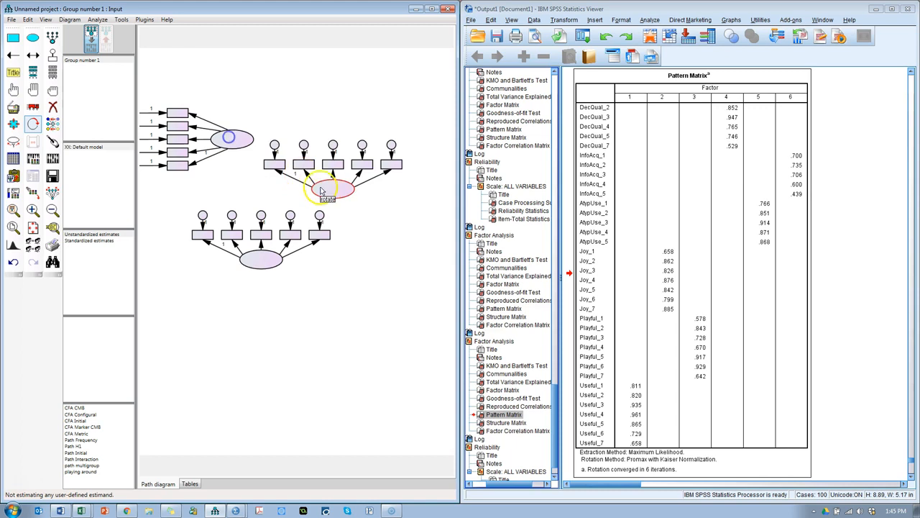
pyautogui.click(325, 191)
pyautogui.click(325, 190)
pyautogui.click(325, 191)
pyautogui.click(261, 260)
pyautogui.click(261, 261)
pyautogui.click(261, 261)
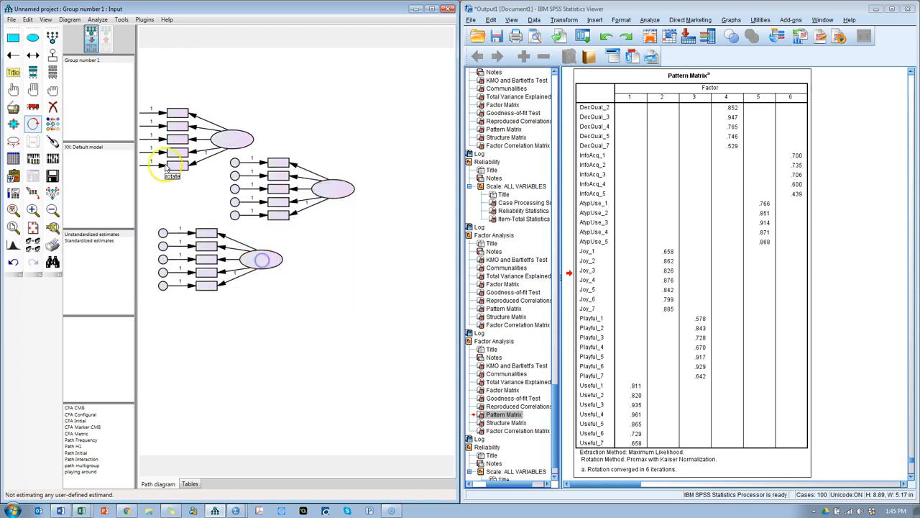
# Try covarying the three selected latent factors automatically with a plugin, and undo the resulting arrows
pyautogui.click(13, 89)
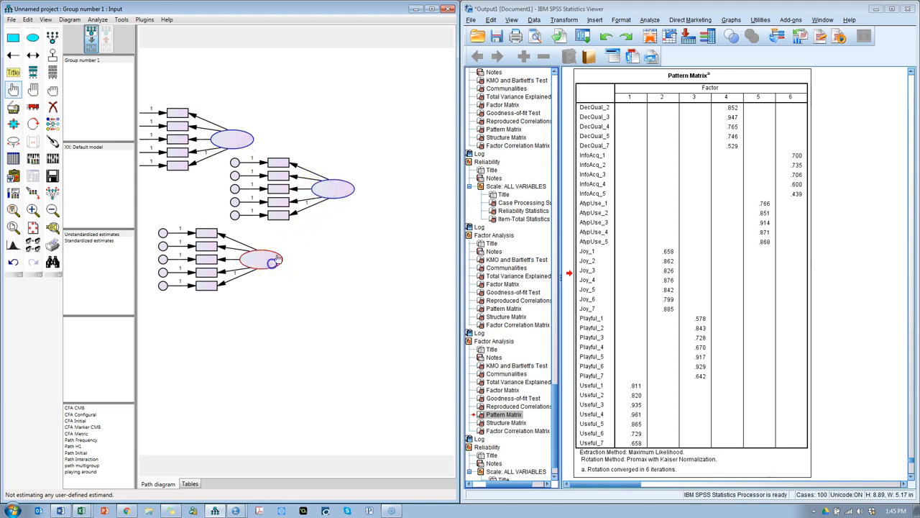
pyautogui.click(146, 19)
pyautogui.click(164, 47)
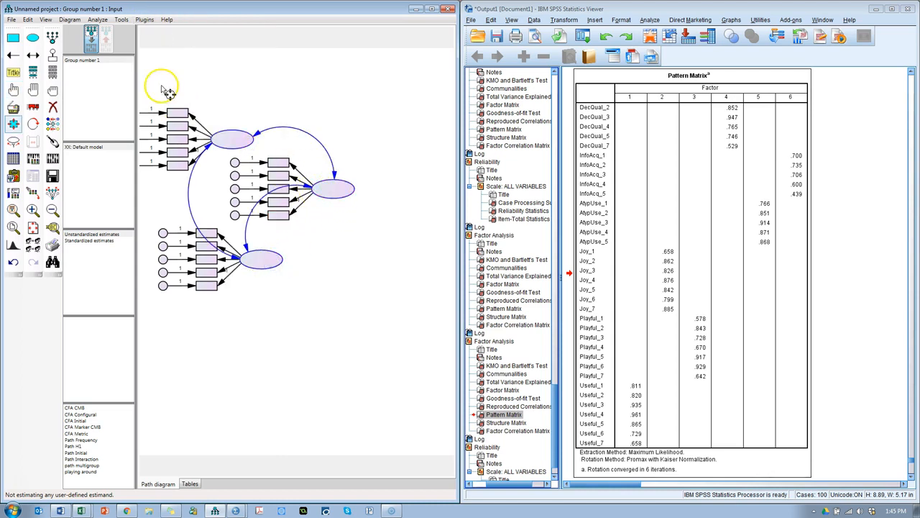
pyautogui.click(13, 262)
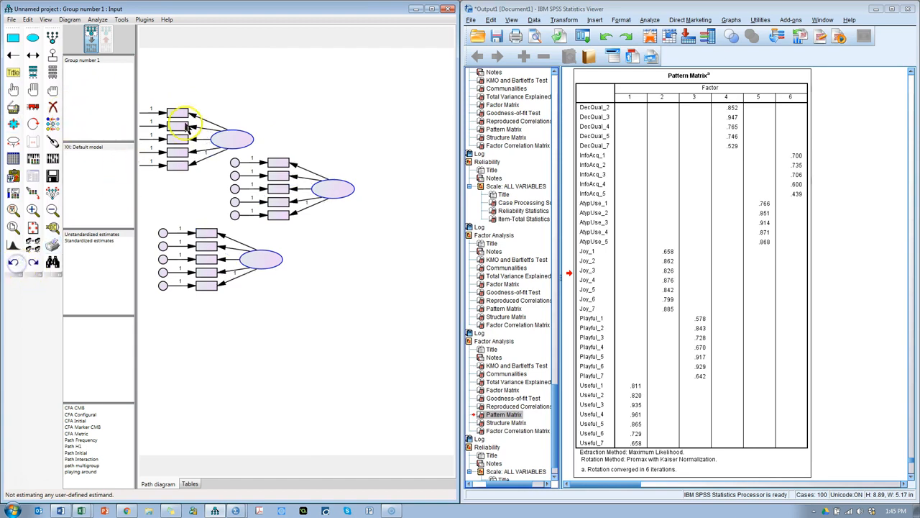
# Draw double-headed covariance arrows between all three latent factors along their right side
pyautogui.click(32, 54)
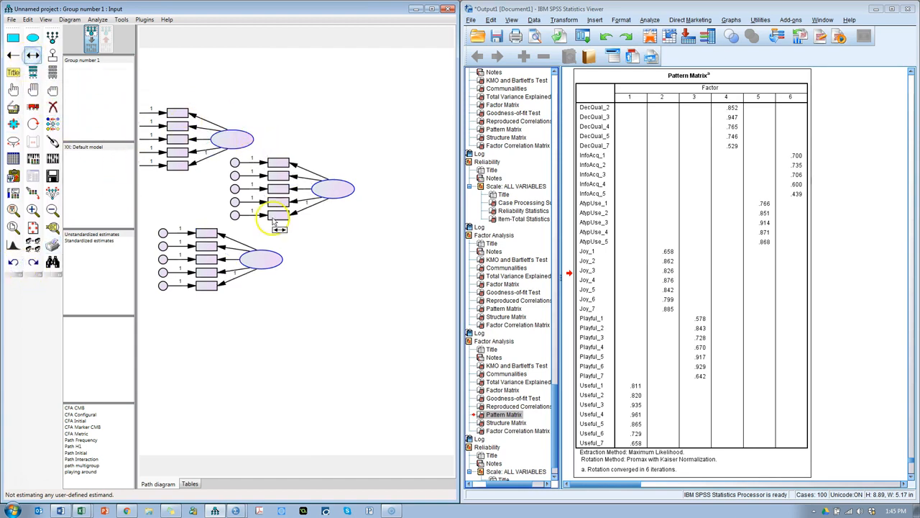
pyautogui.moveTo(345, 207); pyautogui.dragTo(282, 266)
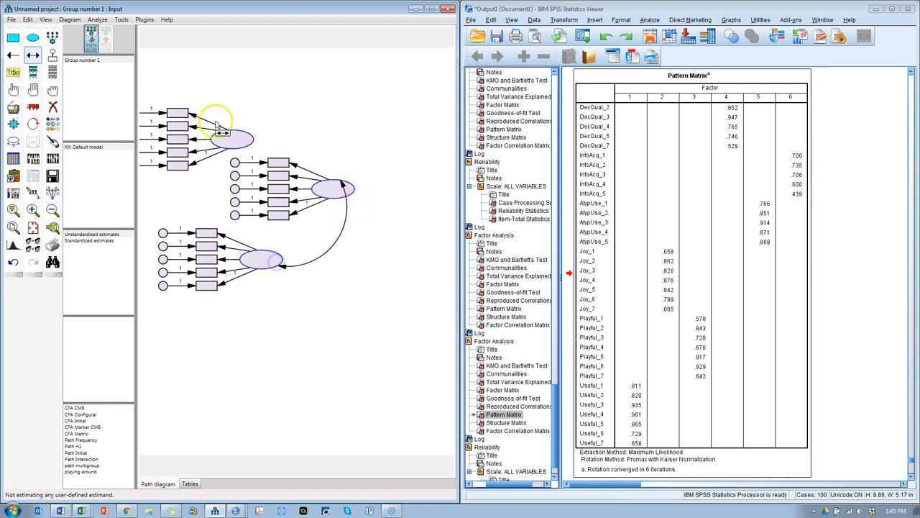
pyautogui.moveTo(240, 140); pyautogui.dragTo(279, 266)
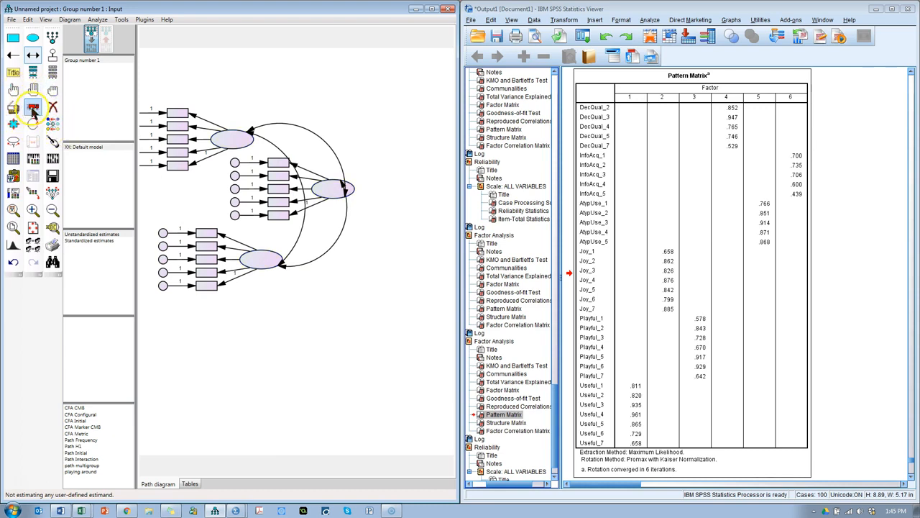
# Move the three factors into a vertical column with symmetries preserved, keeping each factor's indicators attached
pyautogui.click(53, 194)
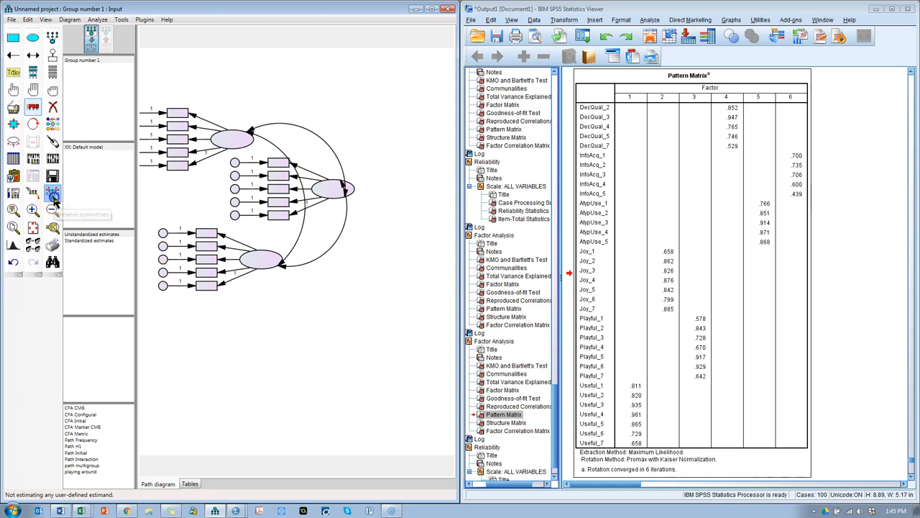
pyautogui.moveTo(329, 188); pyautogui.dragTo(273, 190)
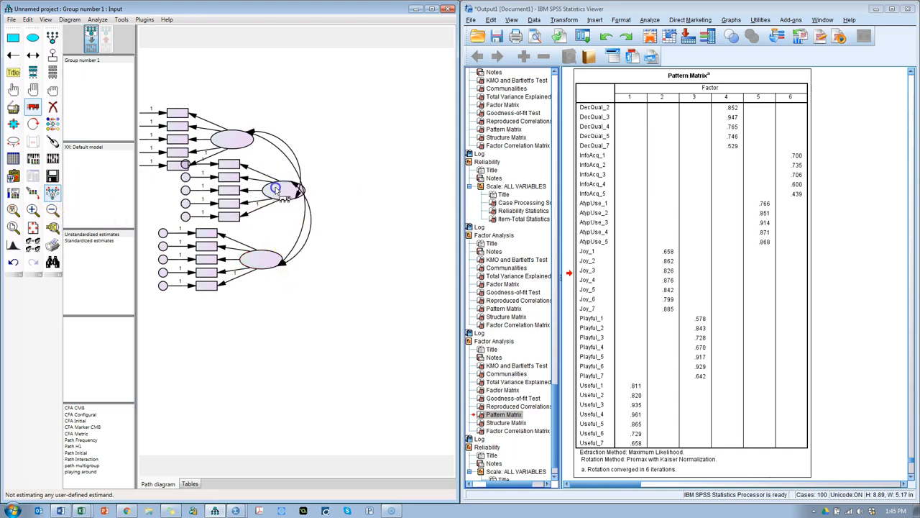
pyautogui.moveTo(243, 146); pyautogui.dragTo(288, 134)
pyautogui.moveTo(268, 256); pyautogui.dragTo(285, 254)
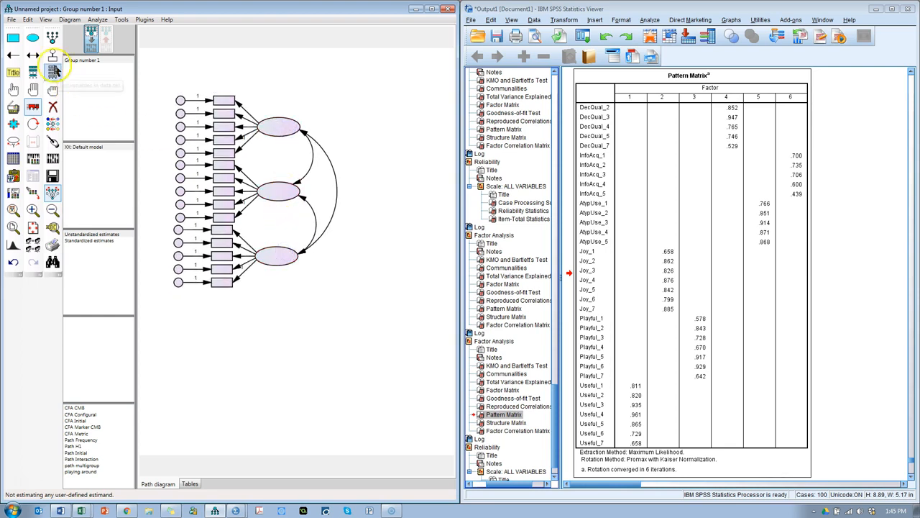
# Load YouTube SEM Series Trimmed No Missing.sav from the Downloads folder as the data file for Group number 1
pyautogui.click(13, 159)
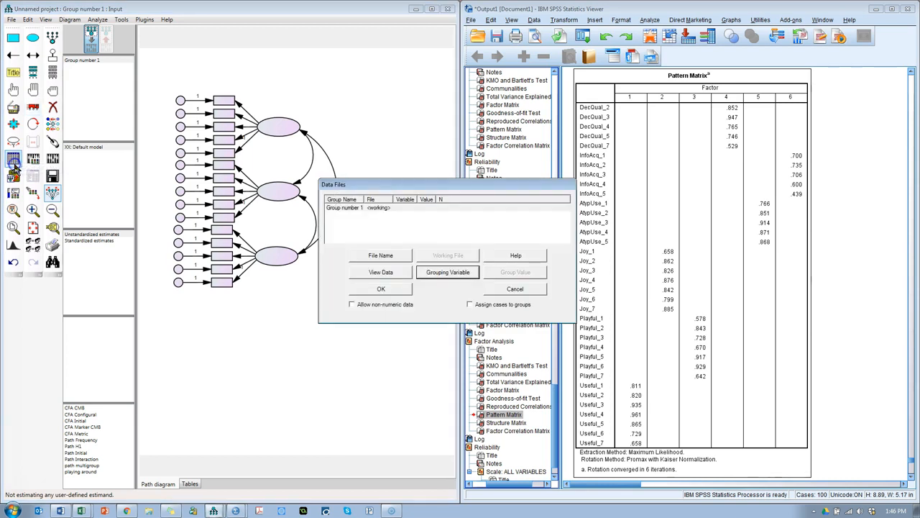
pyautogui.doubleClick(373, 208)
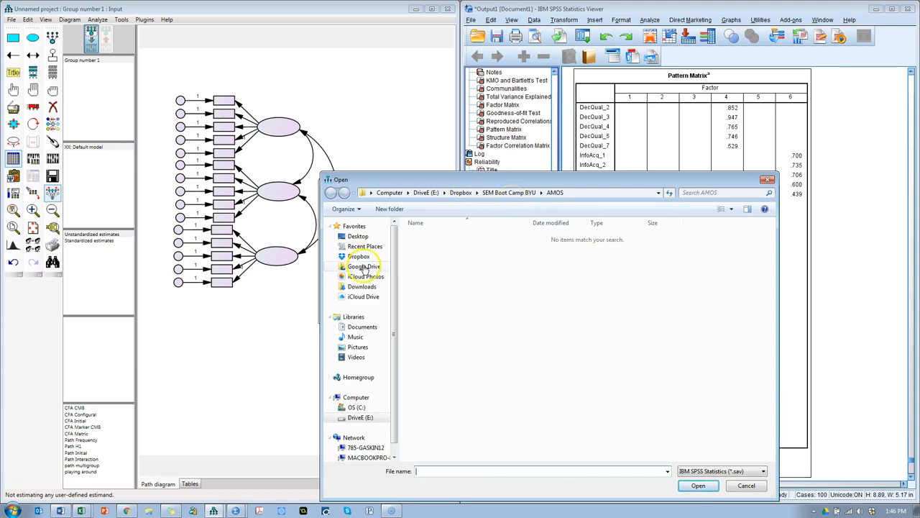
pyautogui.click(366, 289)
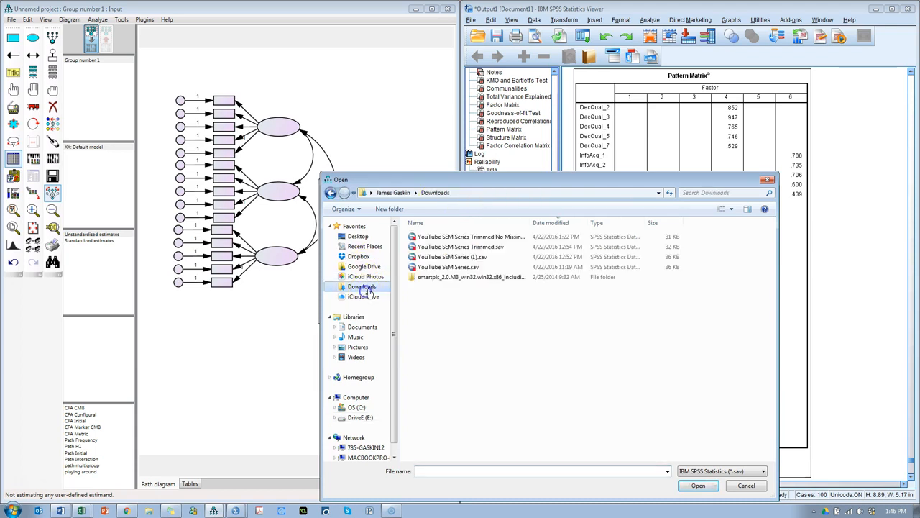
pyautogui.click(495, 238)
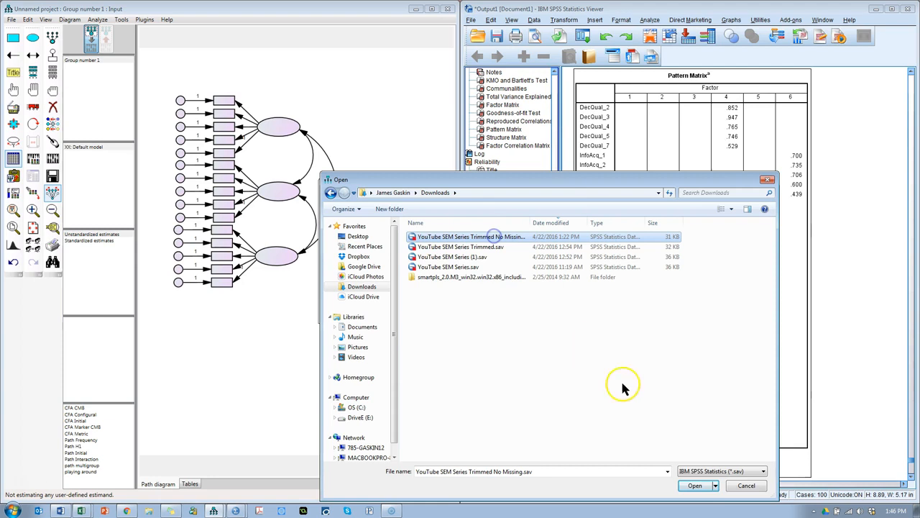
pyautogui.click(694, 485)
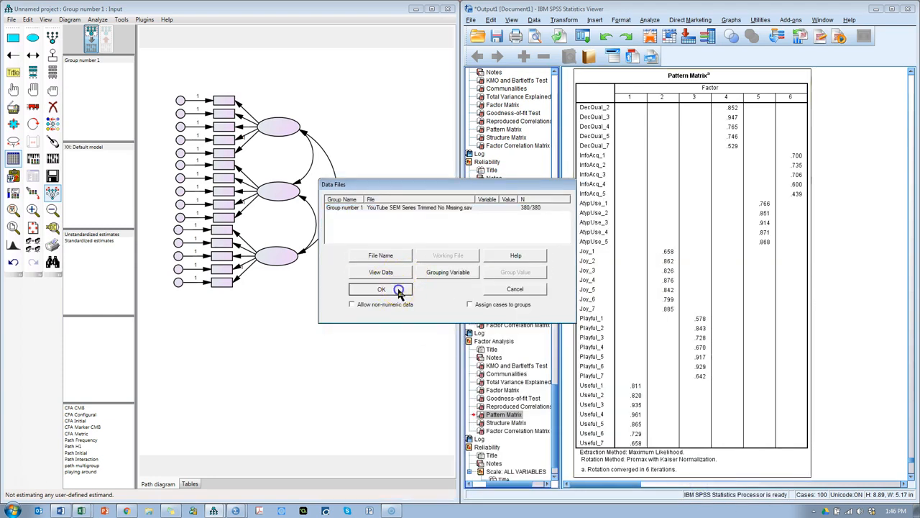
pyautogui.click(381, 288)
# List the dataset variables and assign AtypUse_1 to AtypUse_5 to the middle factor's five indicators, in order from top to bottom
pyautogui.click(53, 72)
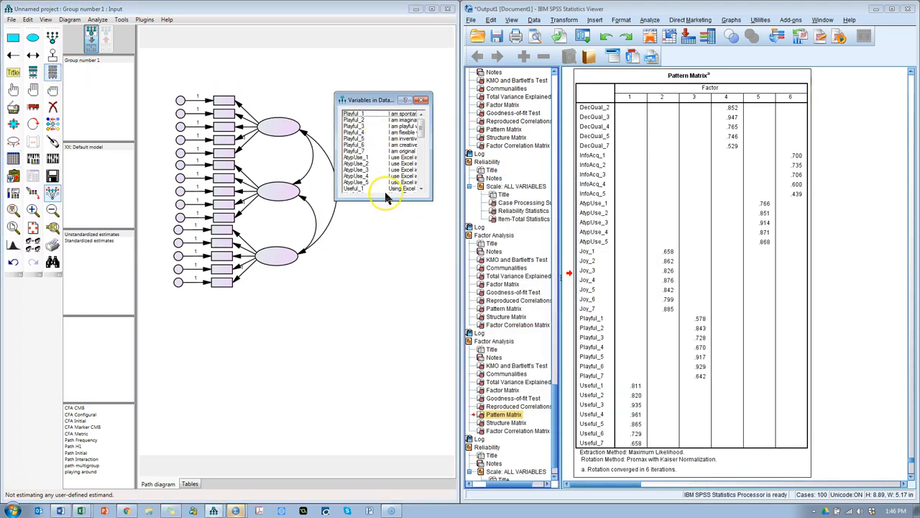
pyautogui.moveTo(385, 200); pyautogui.dragTo(385, 269)
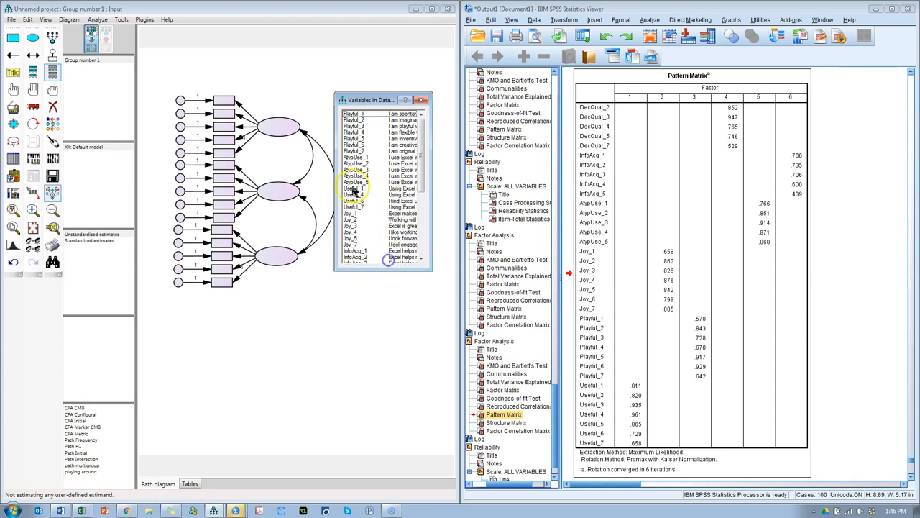
pyautogui.moveTo(354, 157); pyautogui.dragTo(337, 153)
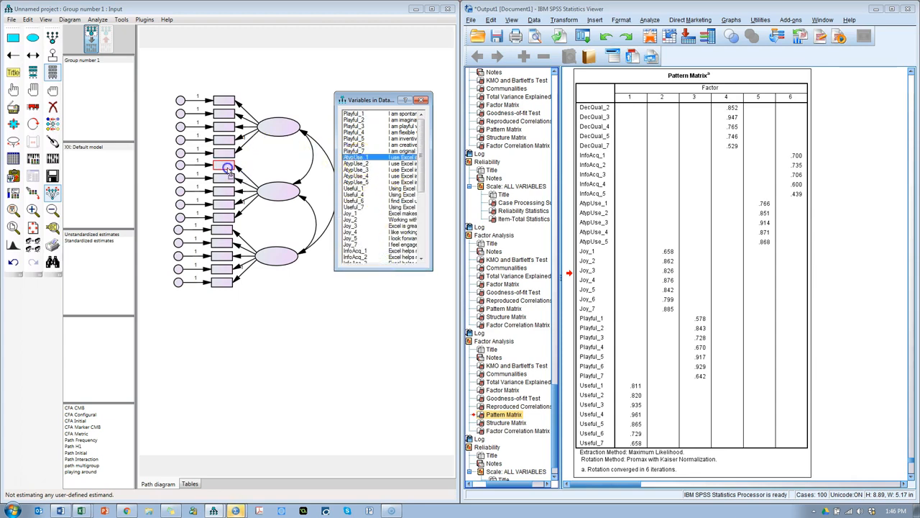
pyautogui.moveTo(228, 168); pyautogui.dragTo(227, 169)
pyautogui.moveTo(353, 163); pyautogui.dragTo(227, 177)
pyautogui.moveTo(354, 170); pyautogui.dragTo(347, 172)
pyautogui.moveTo(230, 195); pyautogui.dragTo(230, 195)
pyautogui.moveTo(354, 175); pyautogui.dragTo(223, 207)
pyautogui.moveTo(352, 182); pyautogui.dragTo(228, 220)
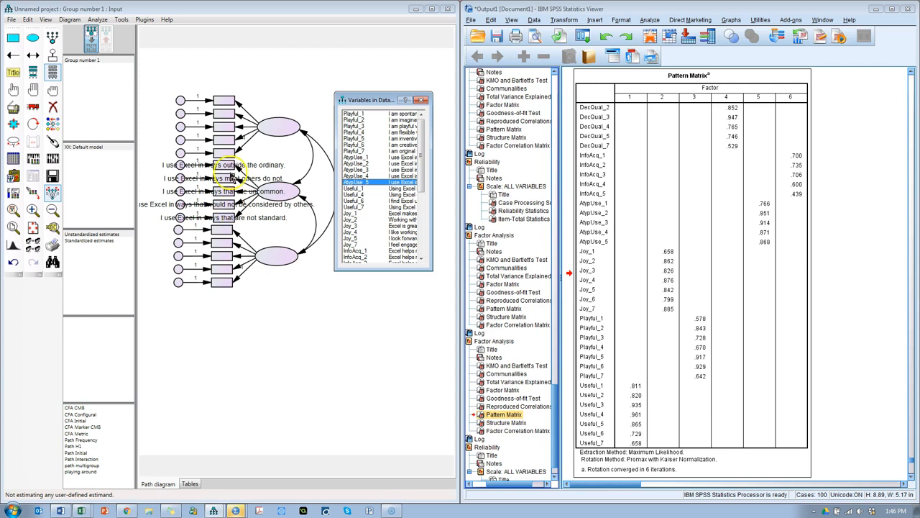
# Turn off the display of variable labels in the interface properties and apply the change
pyautogui.click(46, 20)
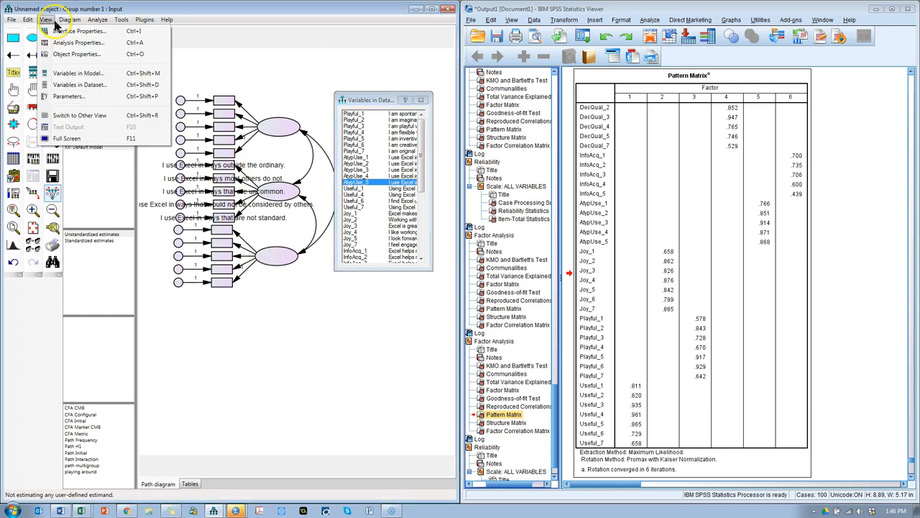
pyautogui.click(63, 32)
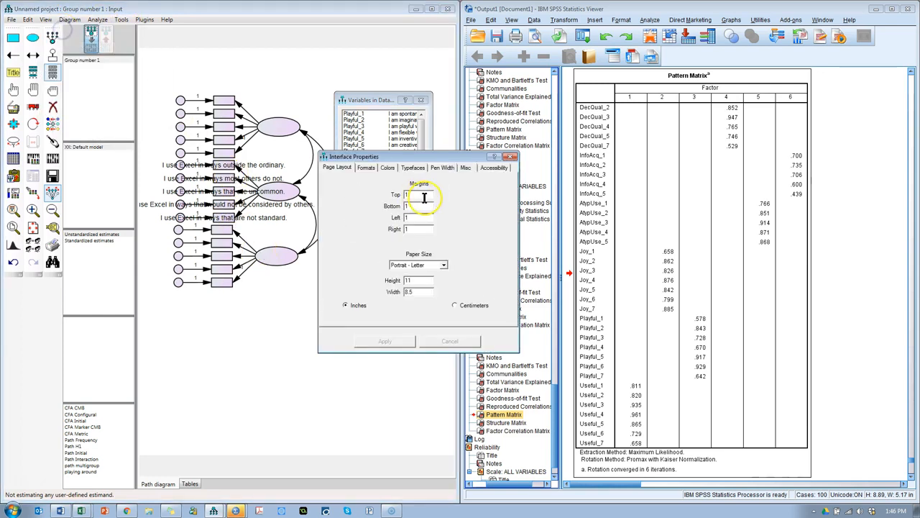
pyautogui.click(465, 168)
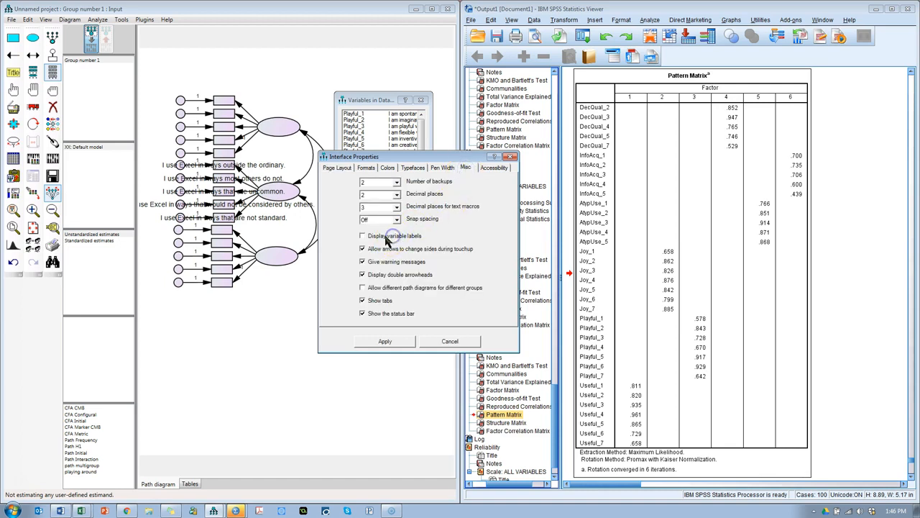
pyautogui.click(403, 344)
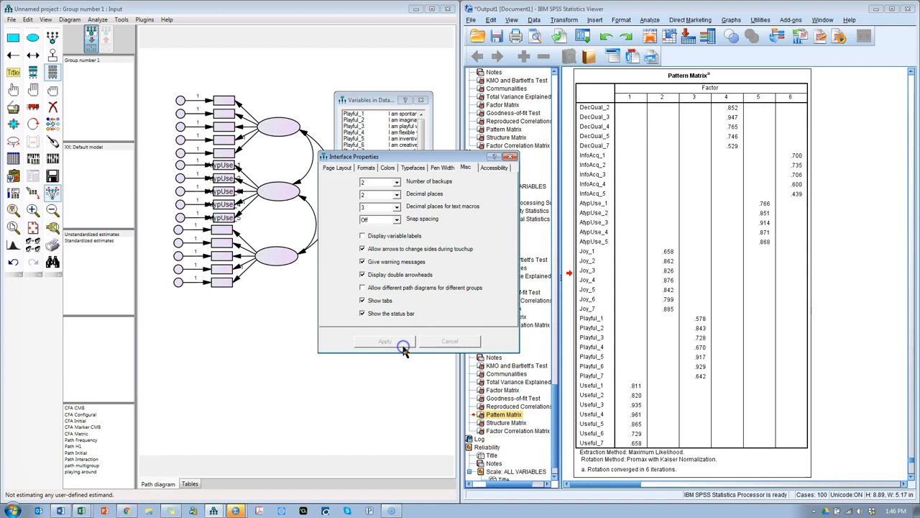
pyautogui.click(510, 158)
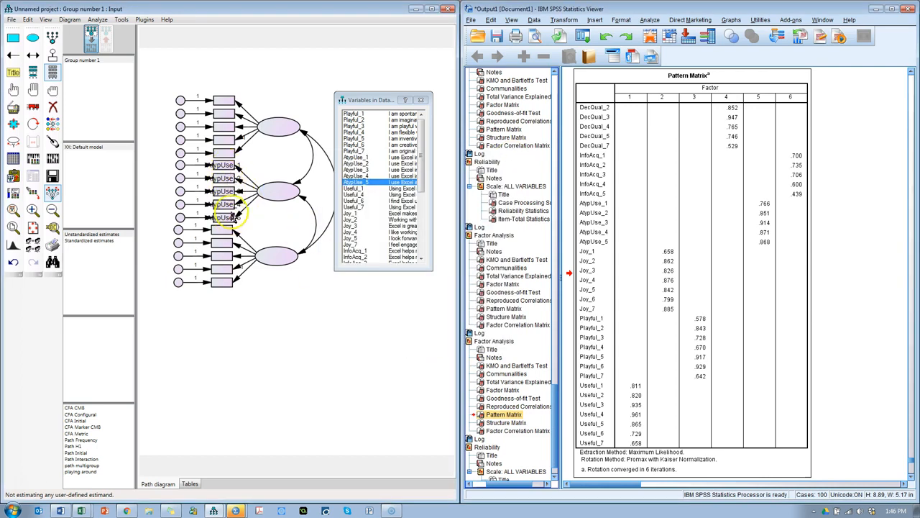
# Resize the observed variables to fit their names and name the middle latent factor AtypUse
pyautogui.click(145, 20)
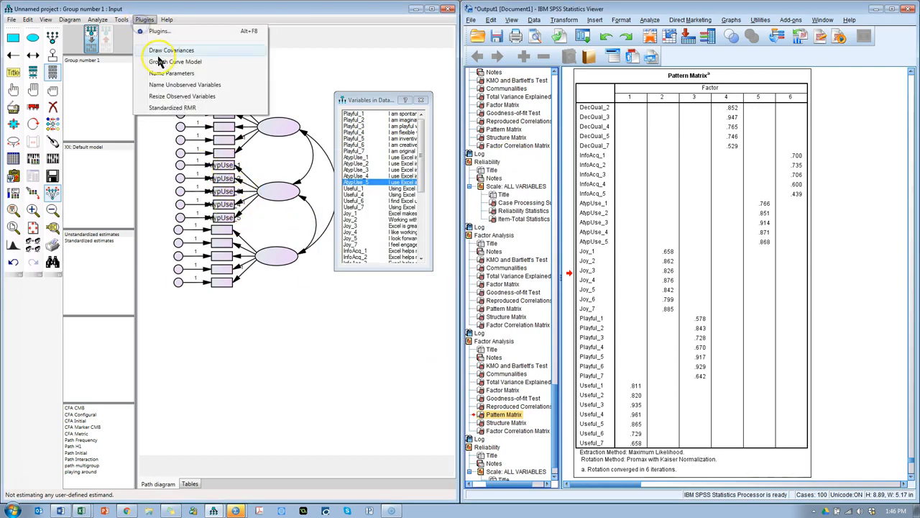
pyautogui.click(193, 95)
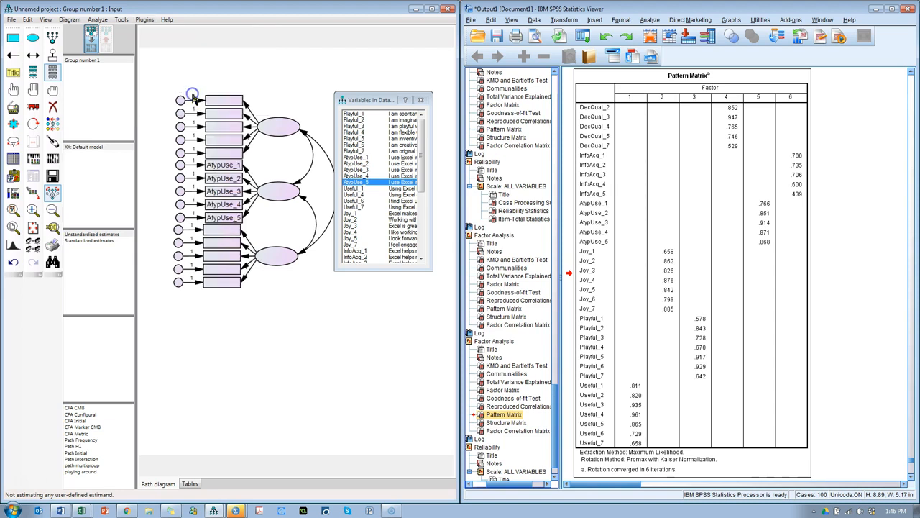
pyautogui.doubleClick(281, 195)
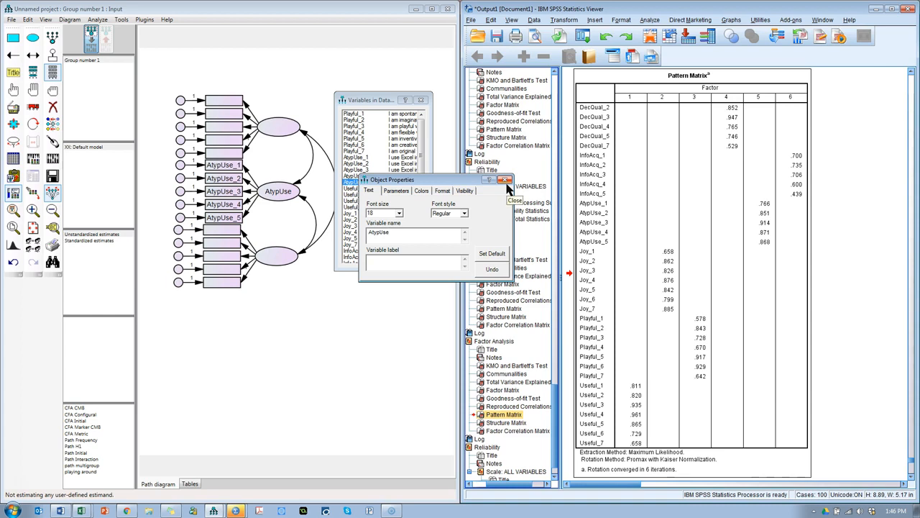
pyautogui.click(506, 182)
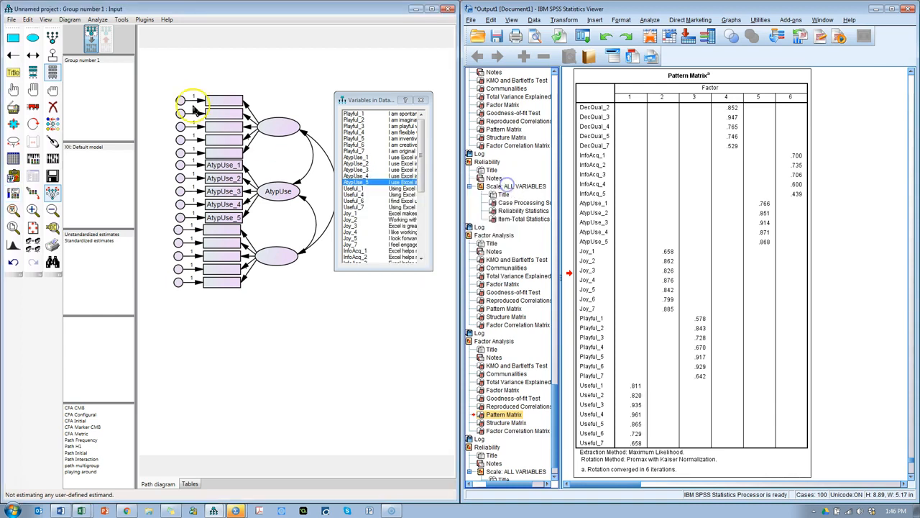
# Automatically name the remaining unobserved variables, covering the error terms and the two unnamed factors
pyautogui.click(150, 21)
pyautogui.click(206, 12)
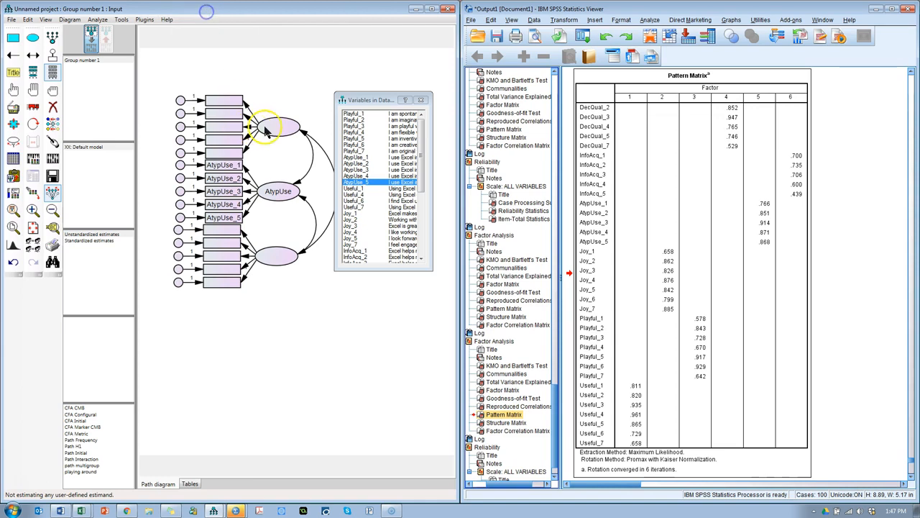
pyautogui.click(148, 19)
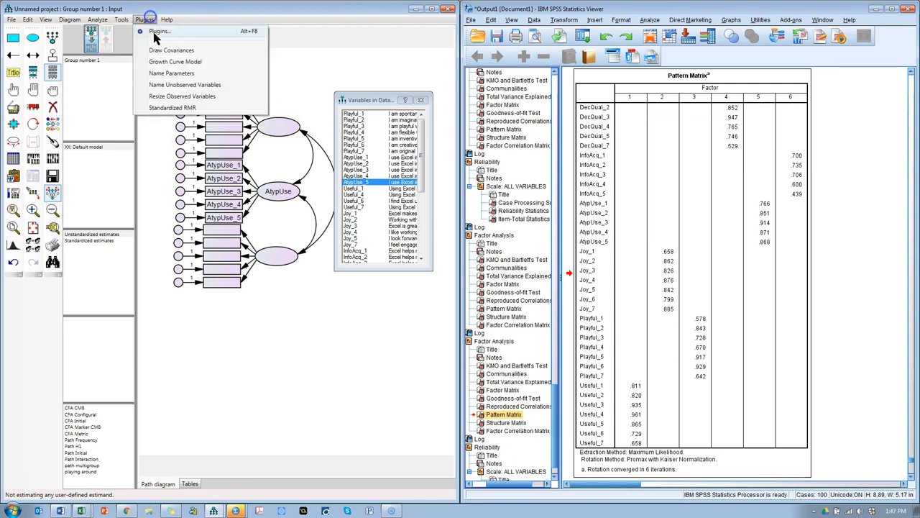
pyautogui.click(217, 87)
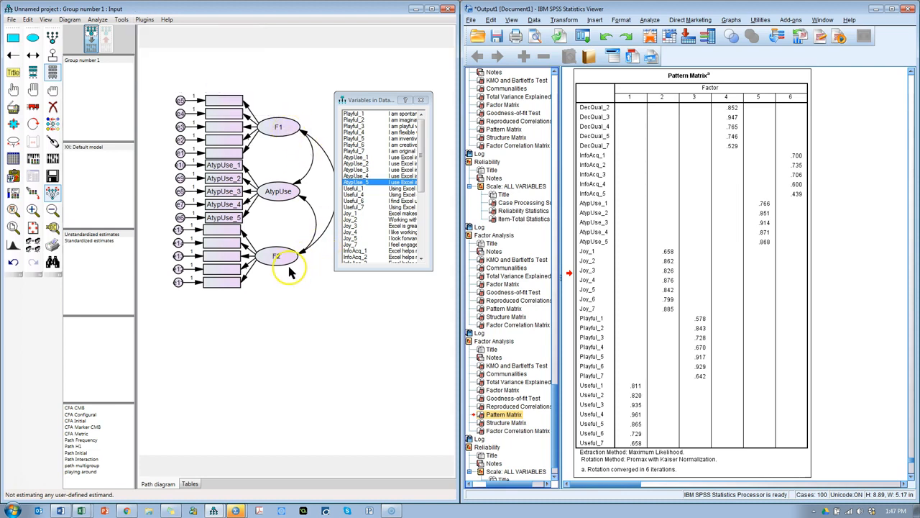
pyautogui.doubleClick(282, 132)
pyautogui.click(507, 180)
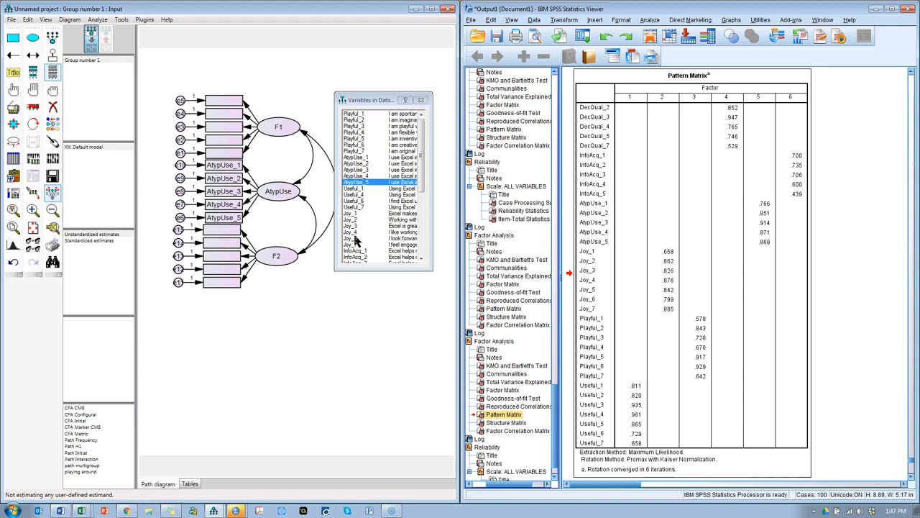
# Close the dataset variable list and start a new empty path diagram without saving the current model
pyautogui.click(420, 100)
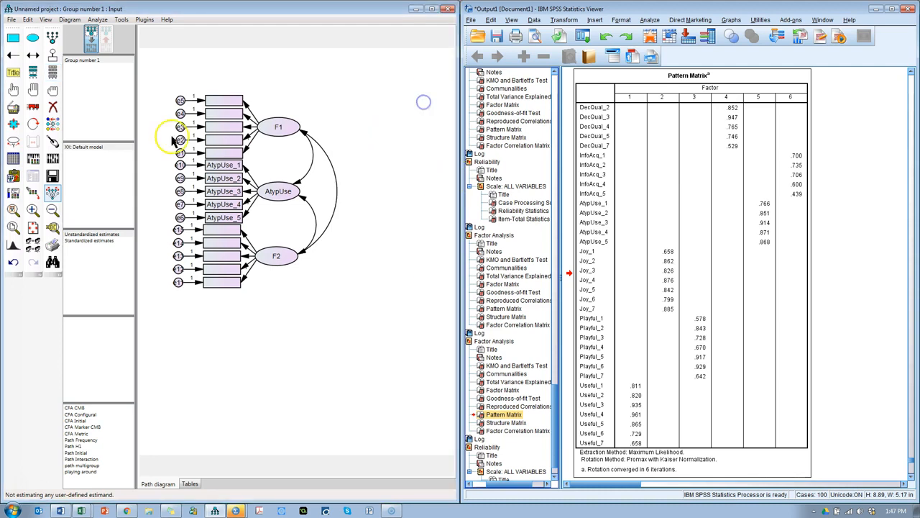
pyautogui.click(11, 22)
pyautogui.click(20, 32)
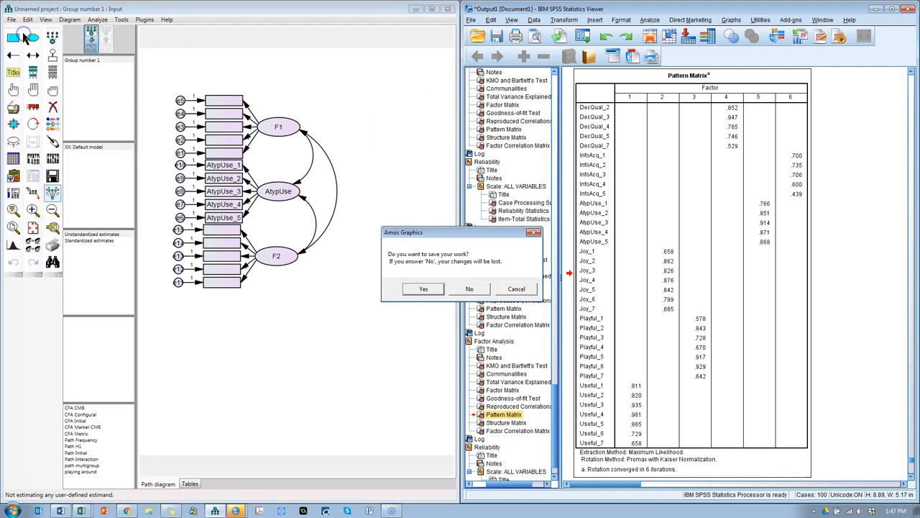
pyautogui.click(469, 289)
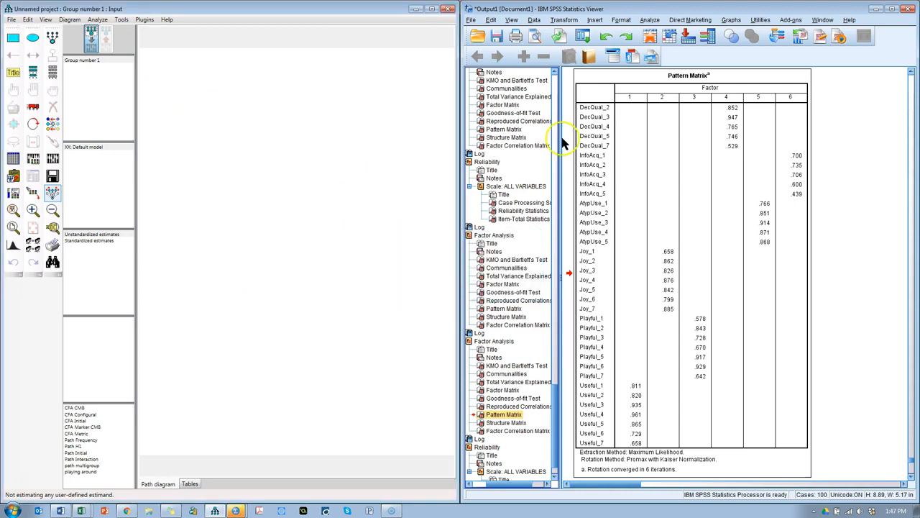
# Switch to the StatWiki main page in the browser and find the Amos EFA-CFA Plugin link among the resources
pyautogui.click(446, 9)
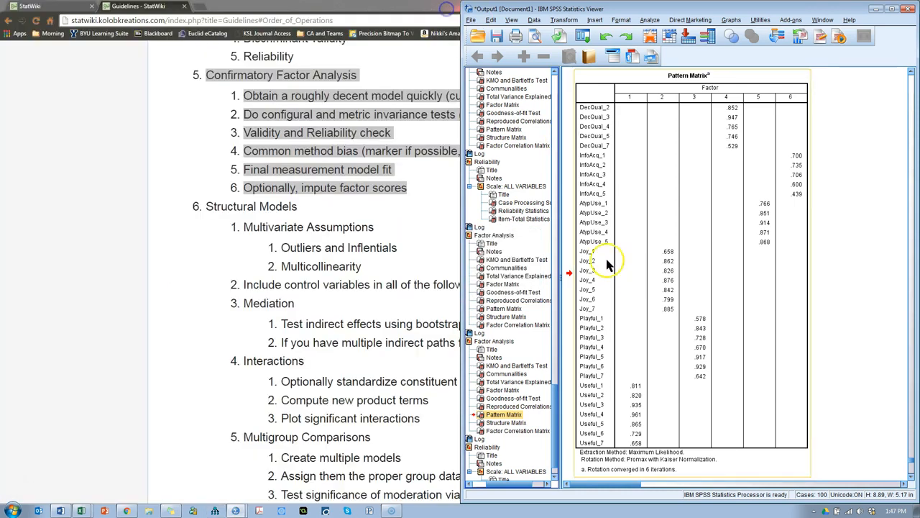
pyautogui.click(131, 142)
pyautogui.click(68, 7)
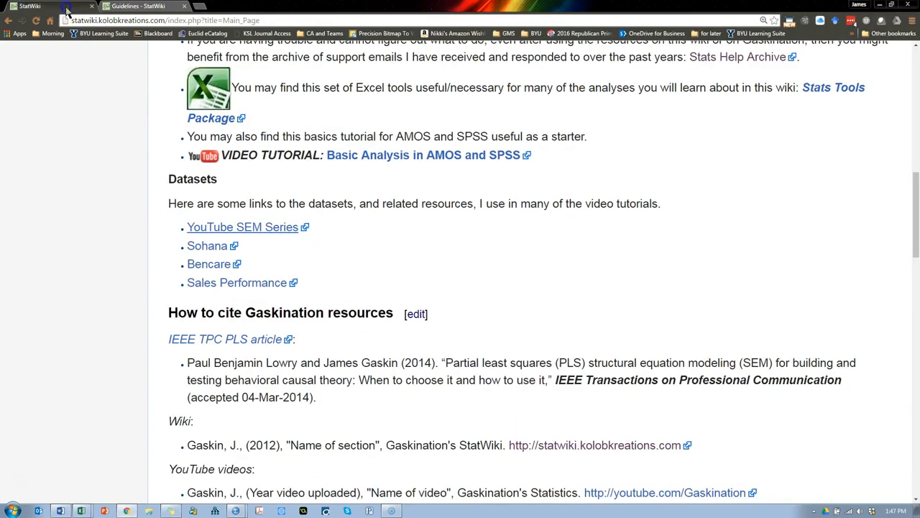
pyautogui.scroll(-3, 161, 262)
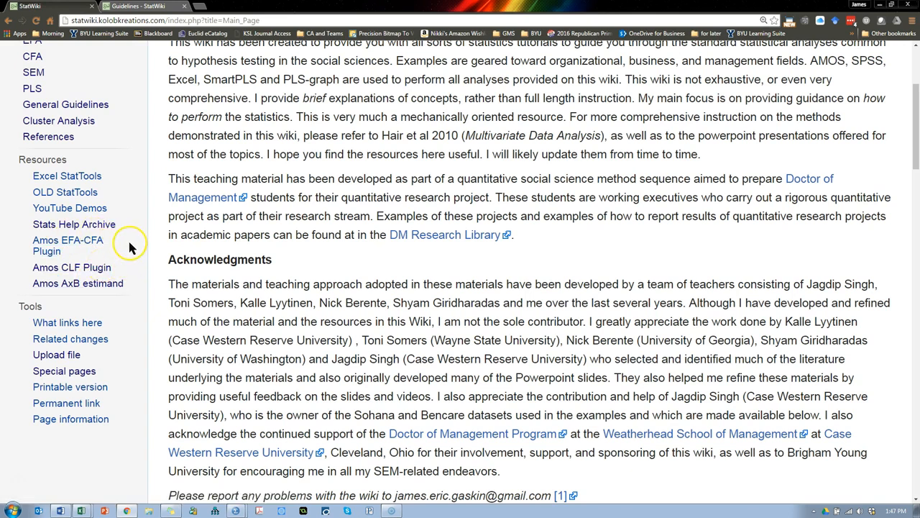
# Save the Amos EFA-CFA Plugin link's file to the Downloads folder as PatternMatrixBuilder.dll
pyautogui.rightClick(86, 246)
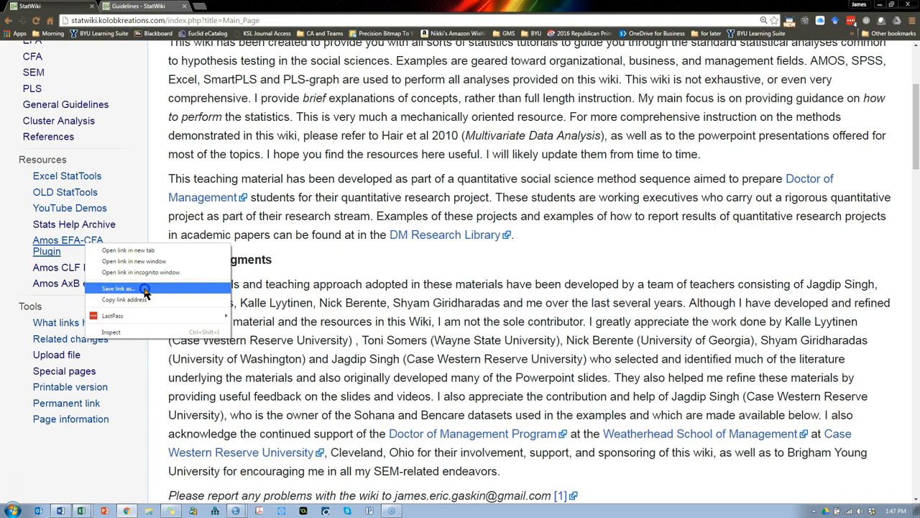
pyautogui.click(119, 289)
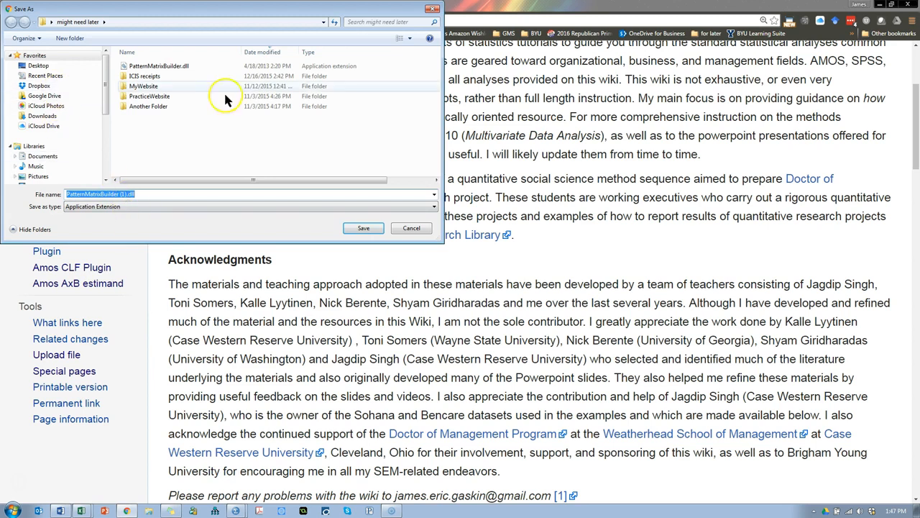
pyautogui.click(48, 116)
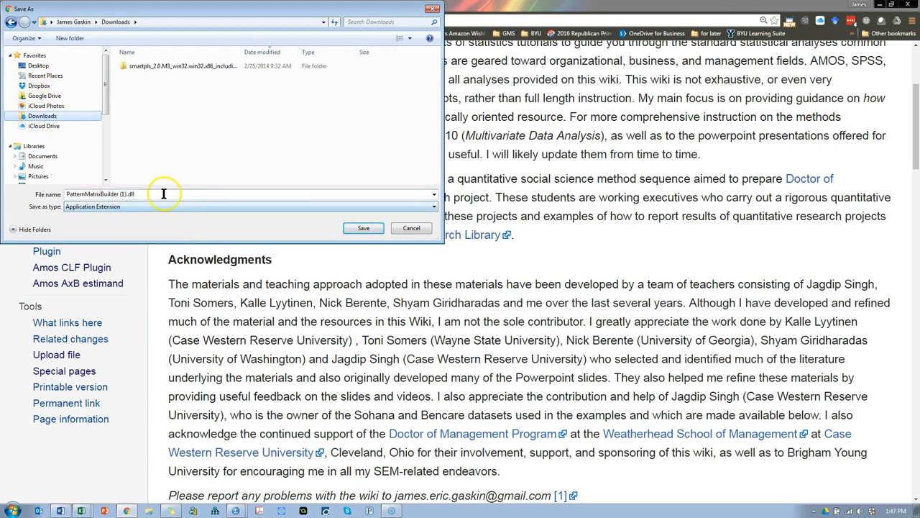
pyautogui.click(131, 194)
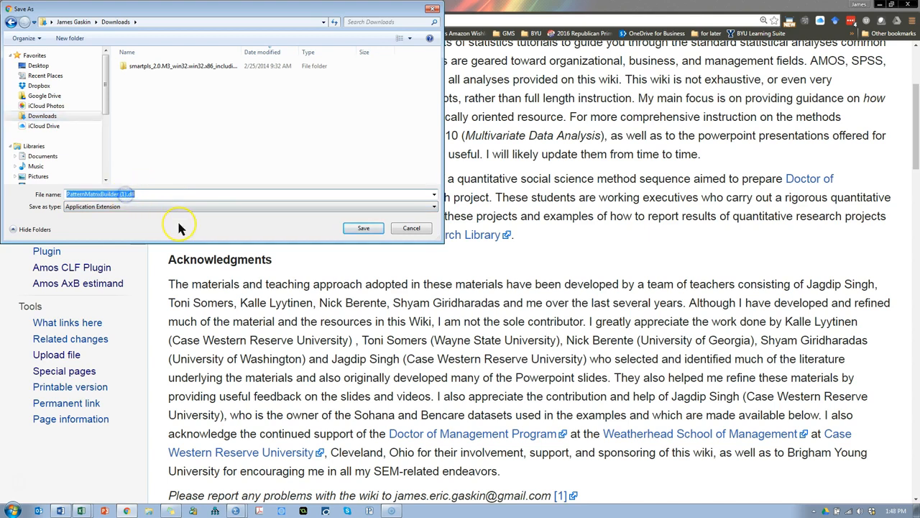
pyautogui.press('BackSpace')
pyautogui.press('BackSpace')
pyautogui.press('BackSpace')
pyautogui.press('BackSpace')
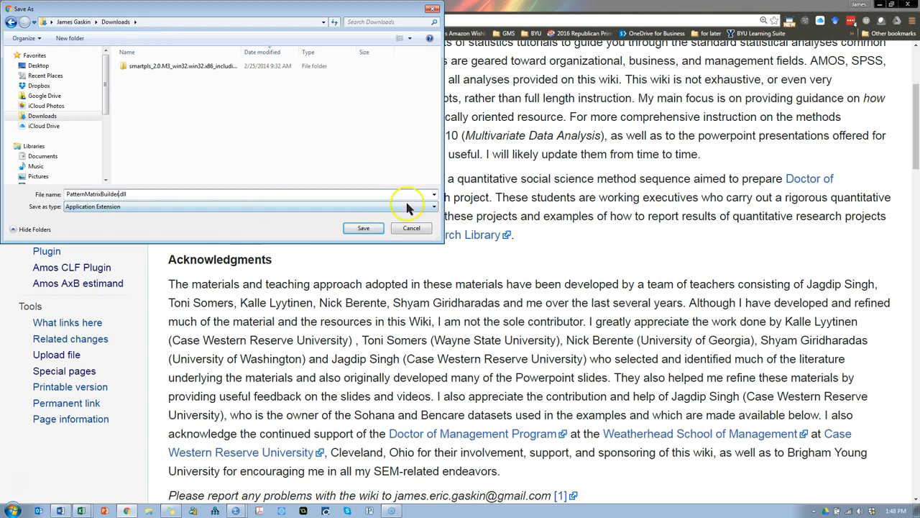
pyautogui.click(364, 229)
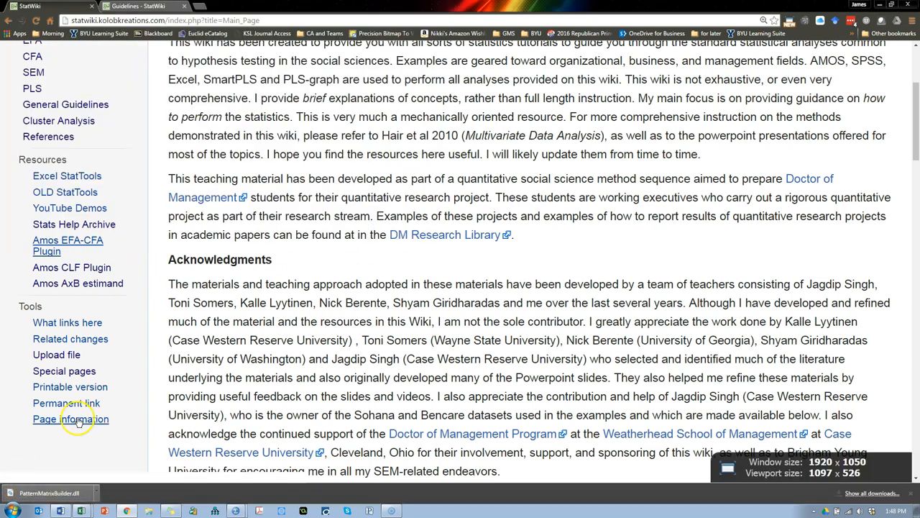
# Open the Downloads folder in Windows Explorer and unblock PatternMatrixBuilder.dll in its file properties
pyautogui.click(13, 510)
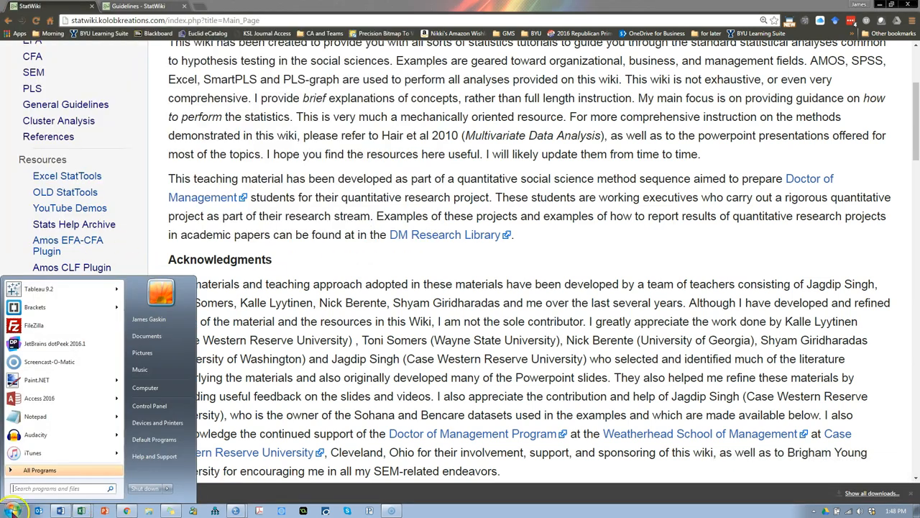
pyautogui.click(146, 388)
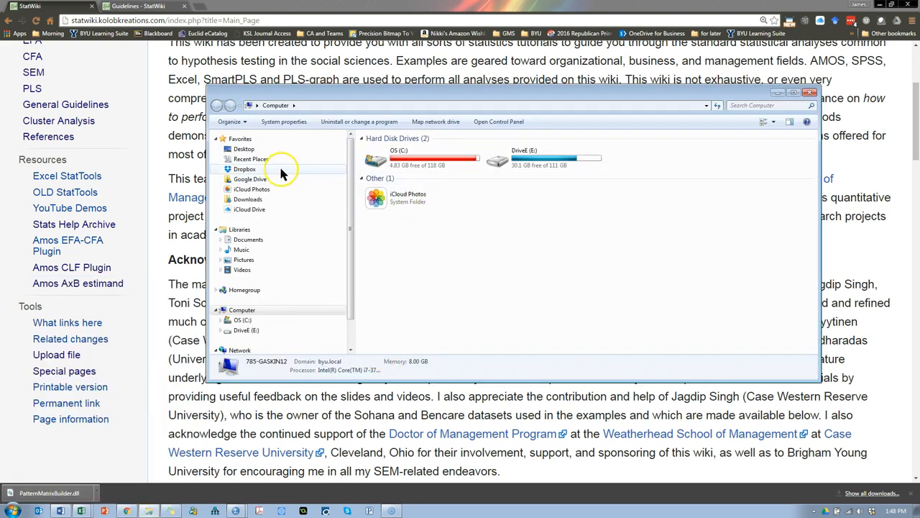
pyautogui.click(259, 199)
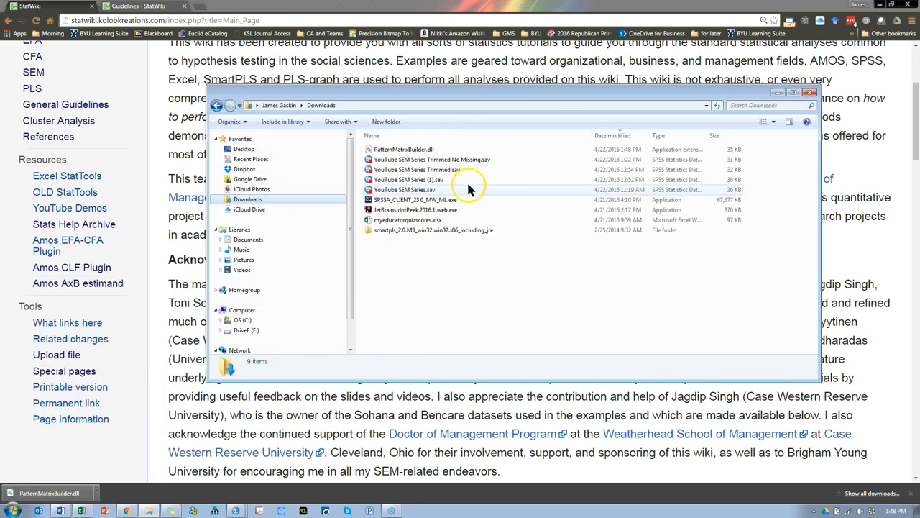
pyautogui.click(435, 151)
pyautogui.rightClick(404, 151)
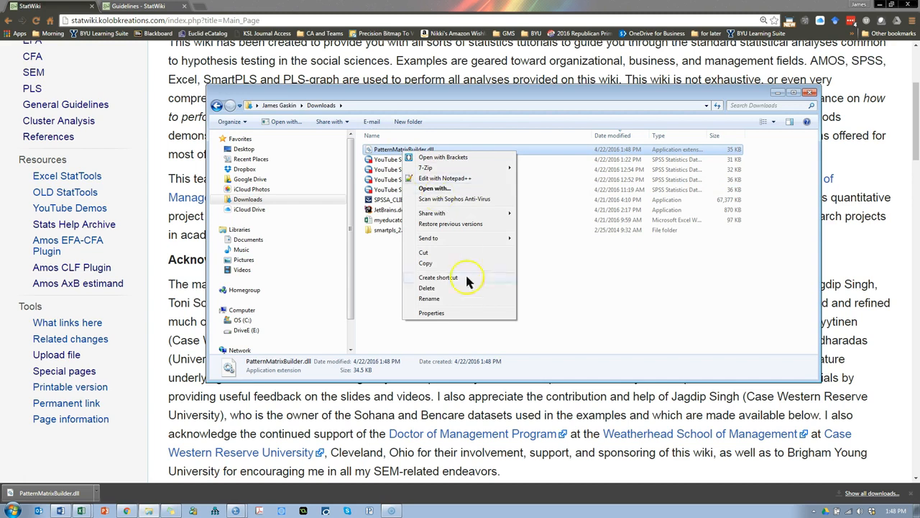
pyautogui.click(432, 313)
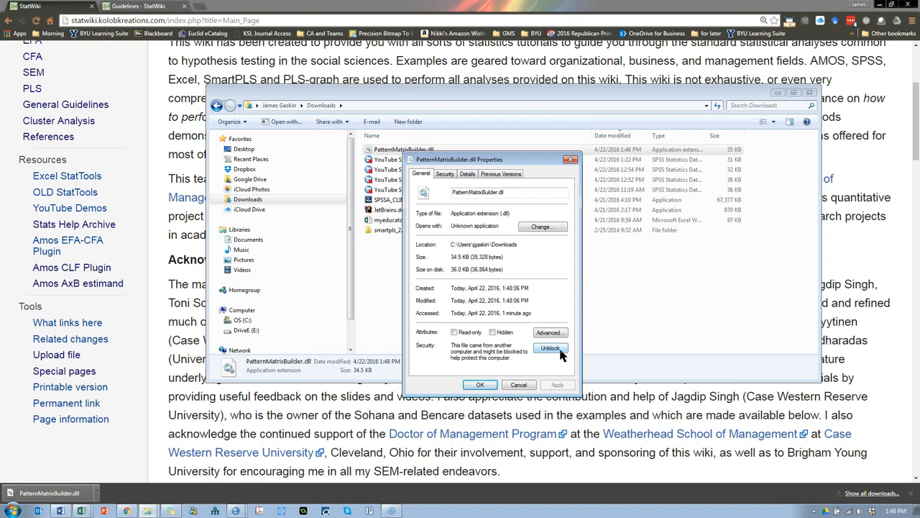
pyautogui.click(551, 348)
pyautogui.click(480, 385)
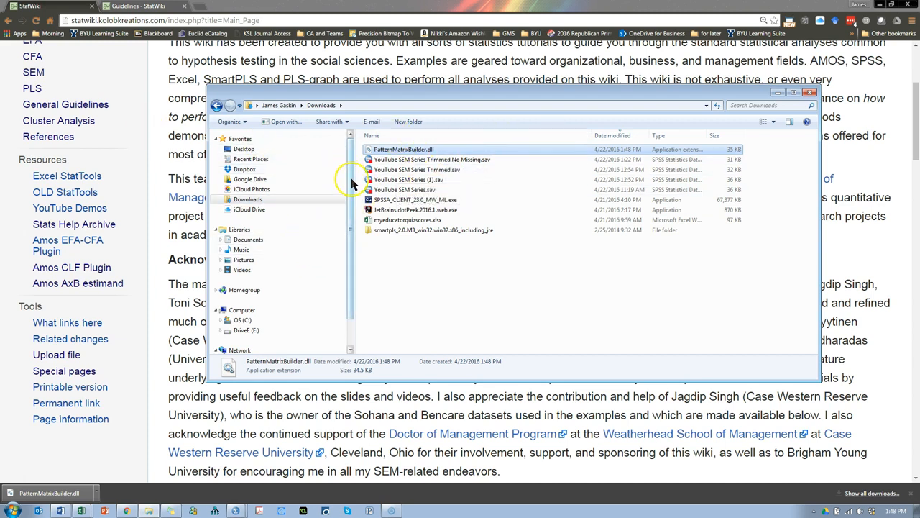
# Move PatternMatrixBuilder.dll from Downloads into the Plugins folder under C:, Program Files (x86), IBM, SPSS, Amos, 23
pyautogui.click(220, 321)
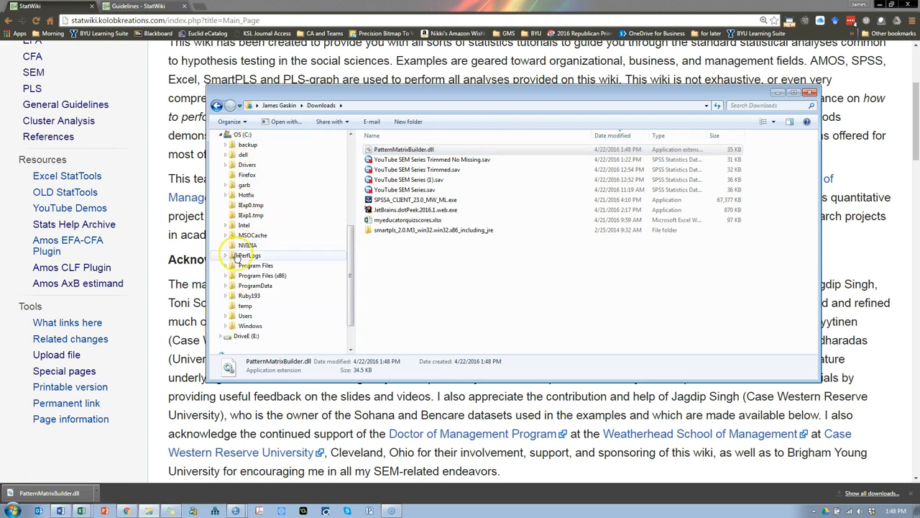
pyautogui.click(225, 276)
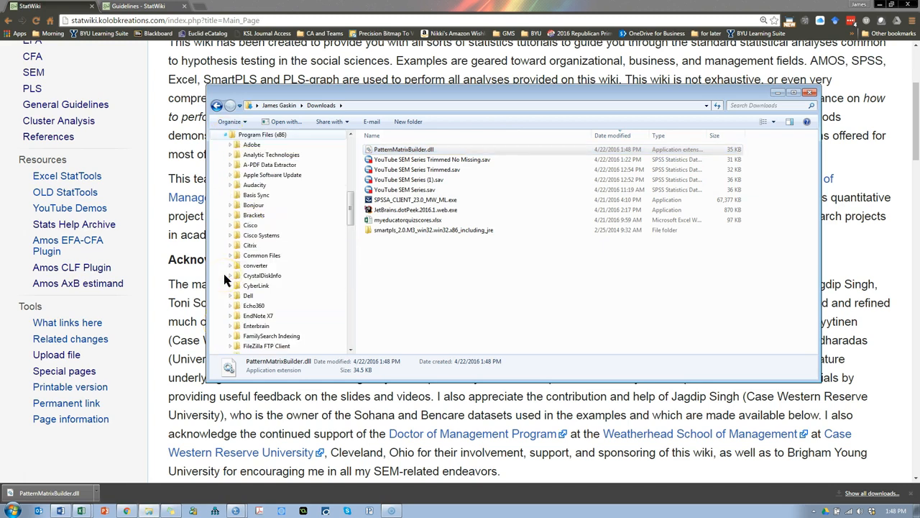
pyautogui.scroll(-3, 225, 276)
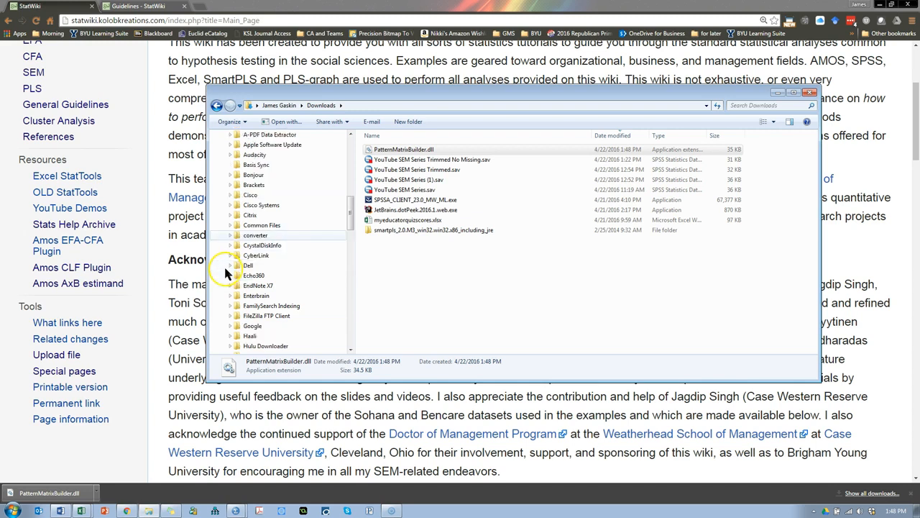
pyautogui.click(230, 295)
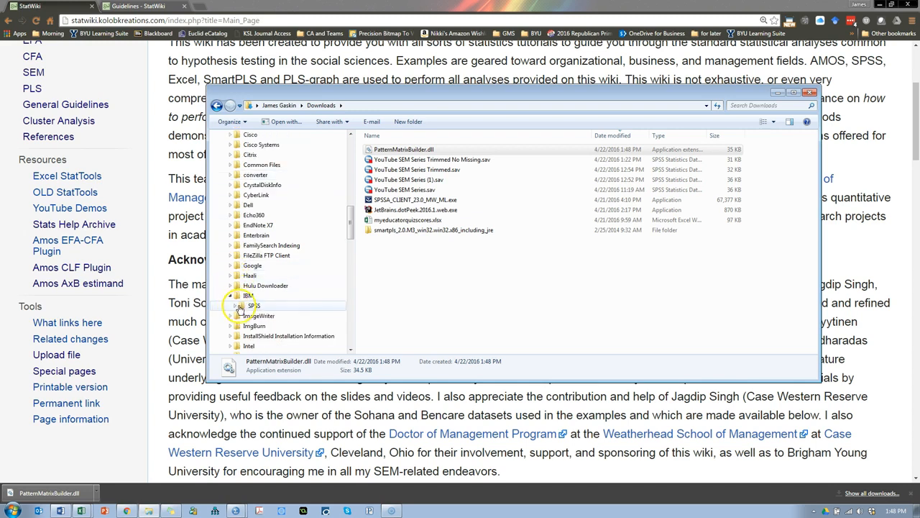
pyautogui.click(235, 306)
pyautogui.click(241, 316)
pyautogui.scroll(-2, 314, 288)
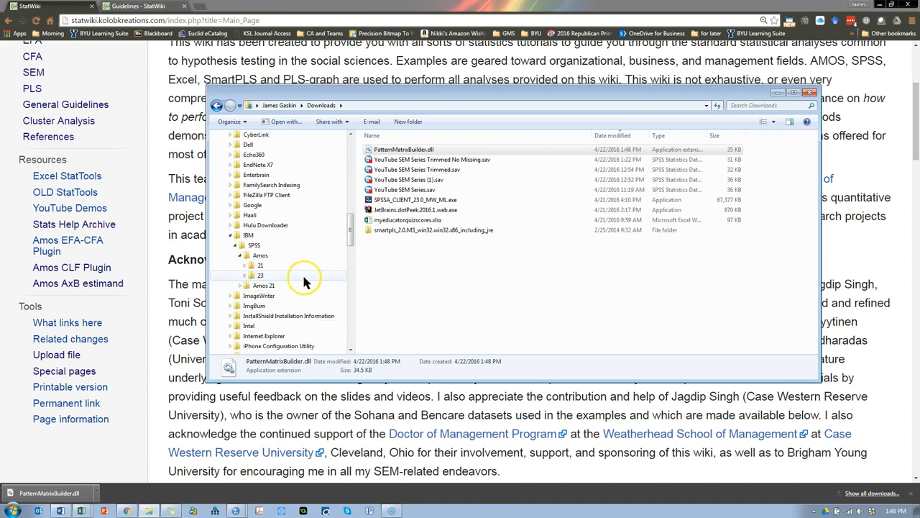
pyautogui.click(245, 277)
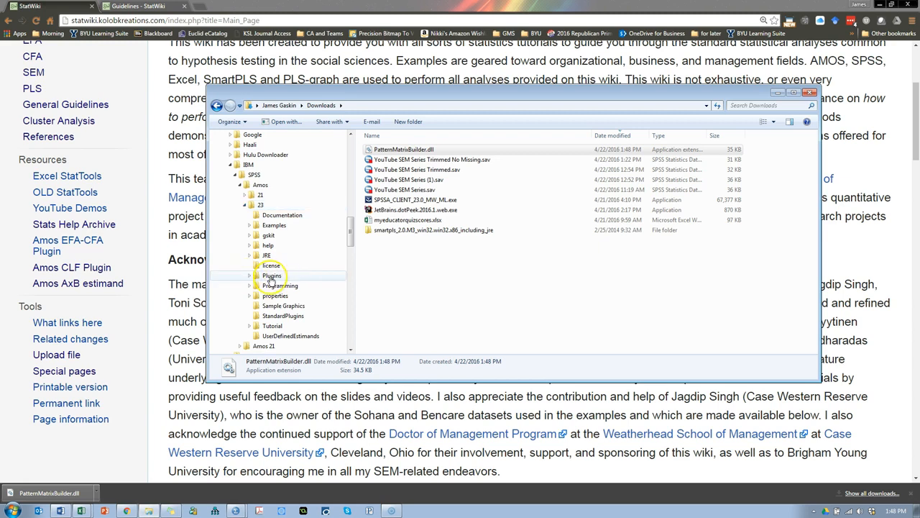
pyautogui.click(411, 150)
pyautogui.moveTo(410, 151); pyautogui.dragTo(302, 280)
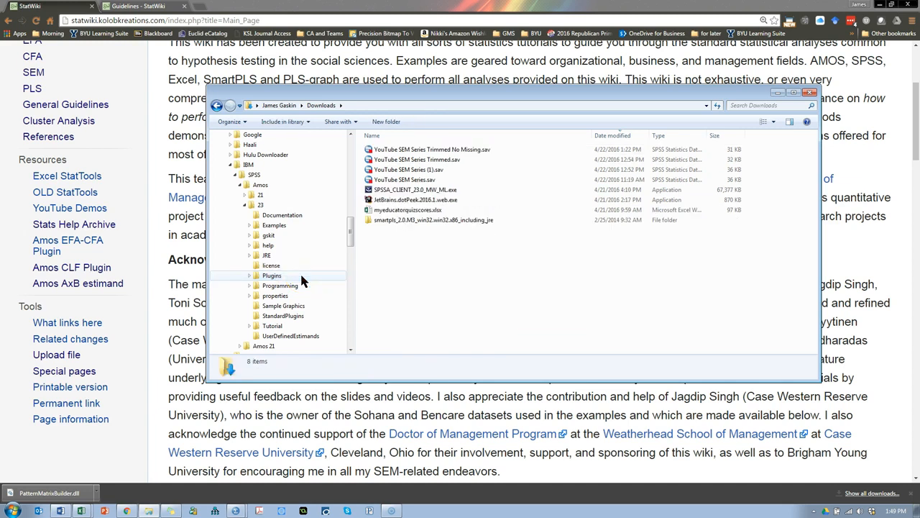
# Save the StatWiki page's Amos CLF Plugin link to the Downloads folder as CLF.vb
pyautogui.rightClick(91, 273)
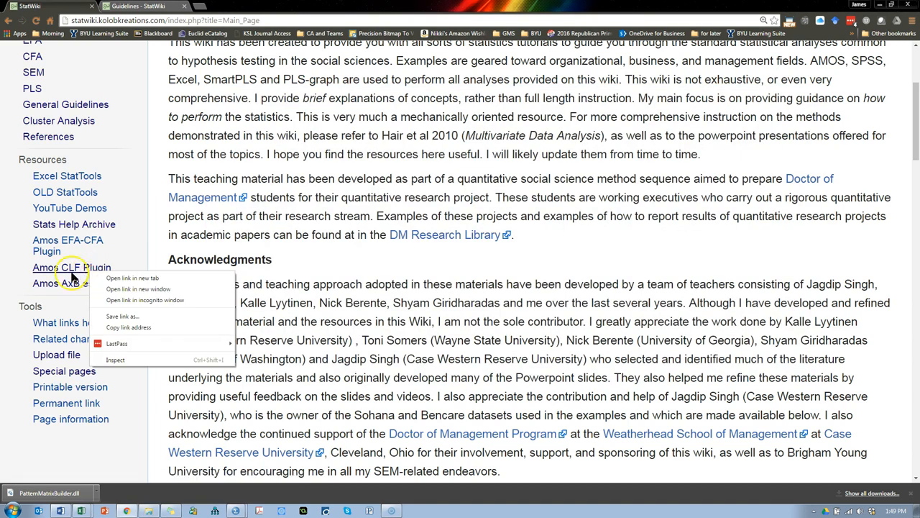
pyautogui.click(137, 317)
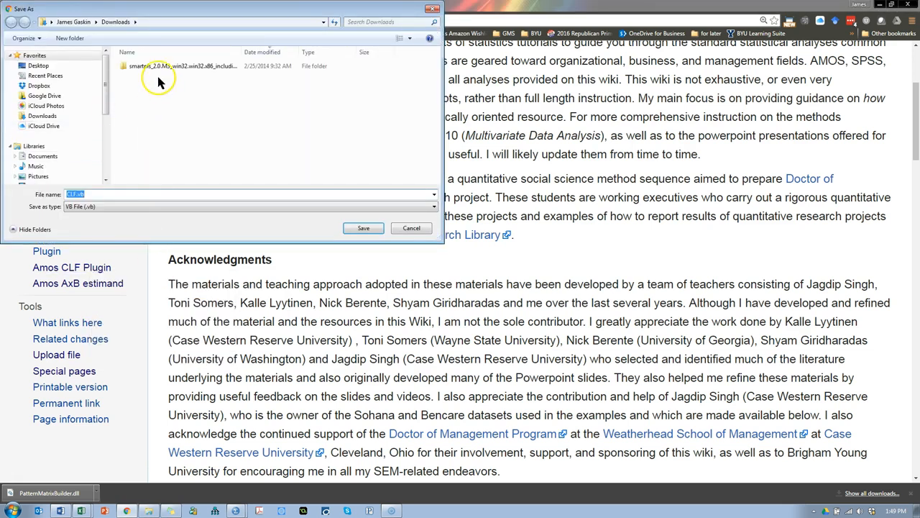
pyautogui.click(352, 228)
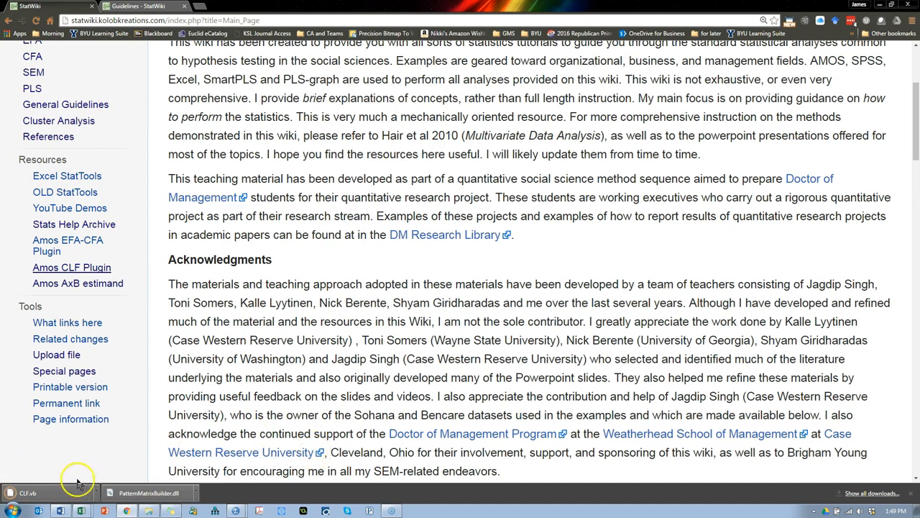
# Unblock CLF.vb in its file properties and move it from Downloads into the Amos 23 Plugins folder
pyautogui.click(151, 510)
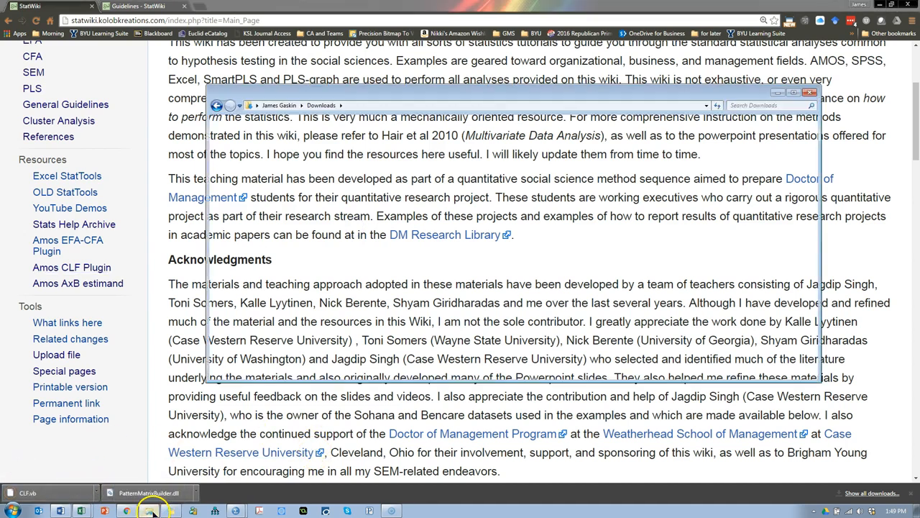
pyautogui.rightClick(379, 151)
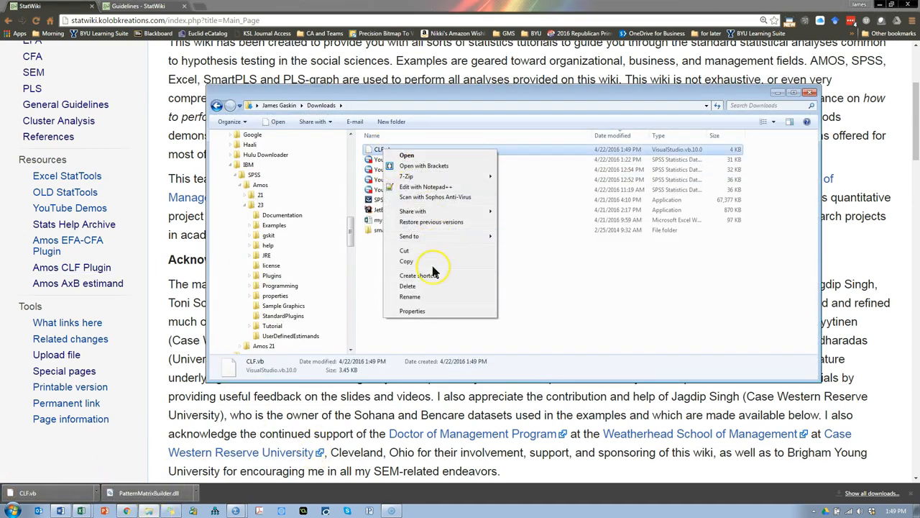
pyautogui.click(431, 310)
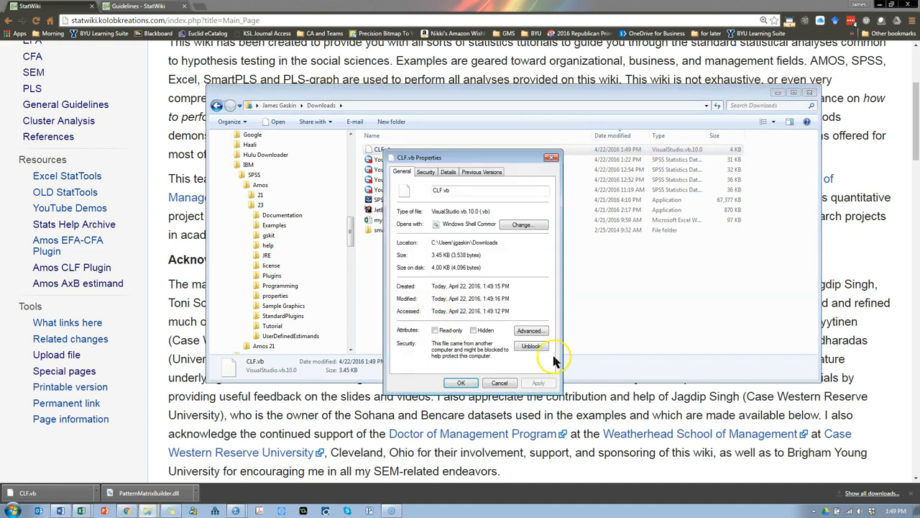
pyautogui.click(537, 348)
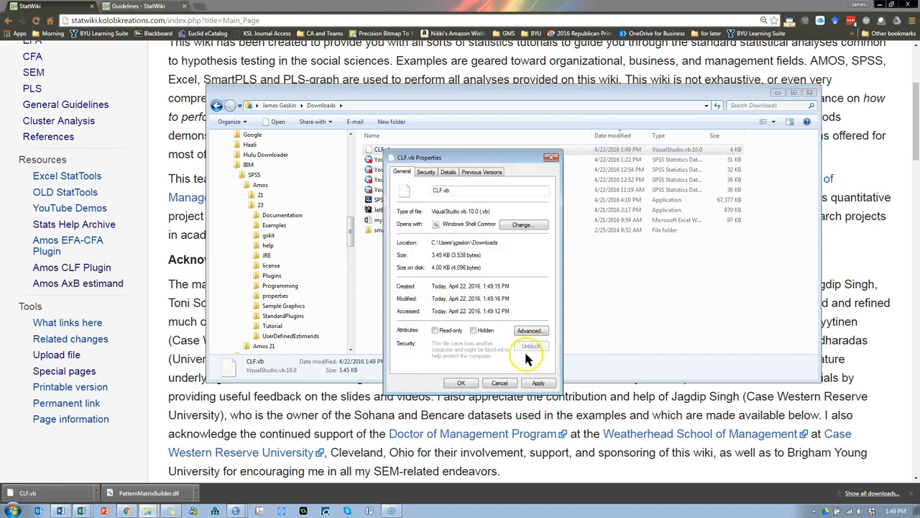
pyautogui.click(462, 382)
pyautogui.moveTo(387, 149); pyautogui.dragTo(294, 273)
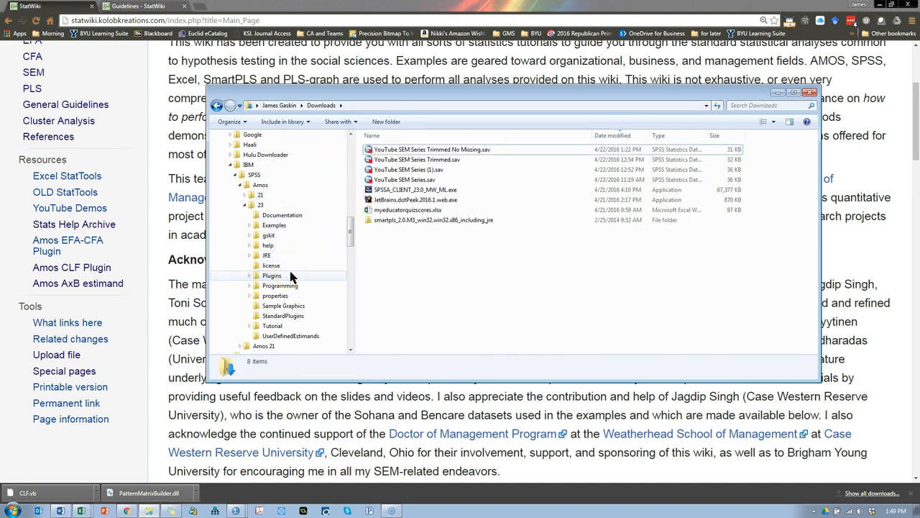
# Save the StatWiki page's Amos AxB estimand link to the Downloads folder as MyIndirectEffects.AmosEstimandVB
pyautogui.rightClick(101, 287)
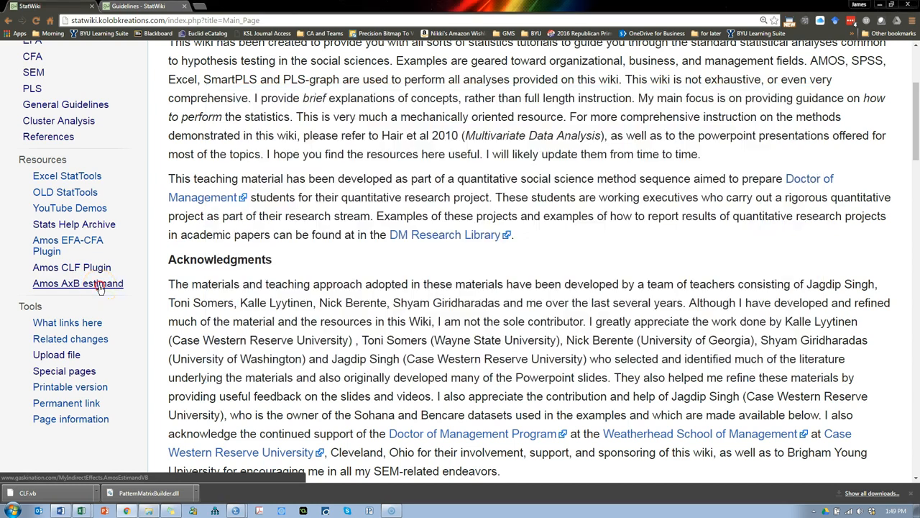
pyautogui.click(133, 331)
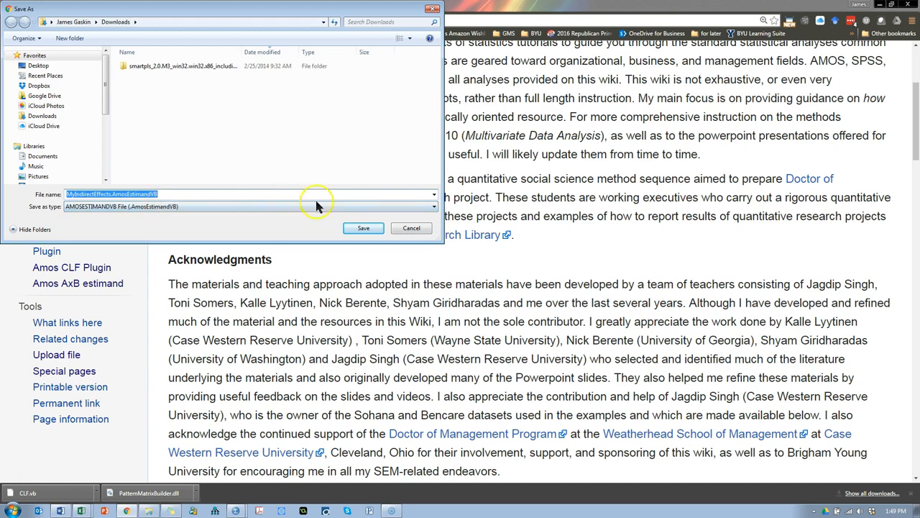
pyautogui.click(364, 229)
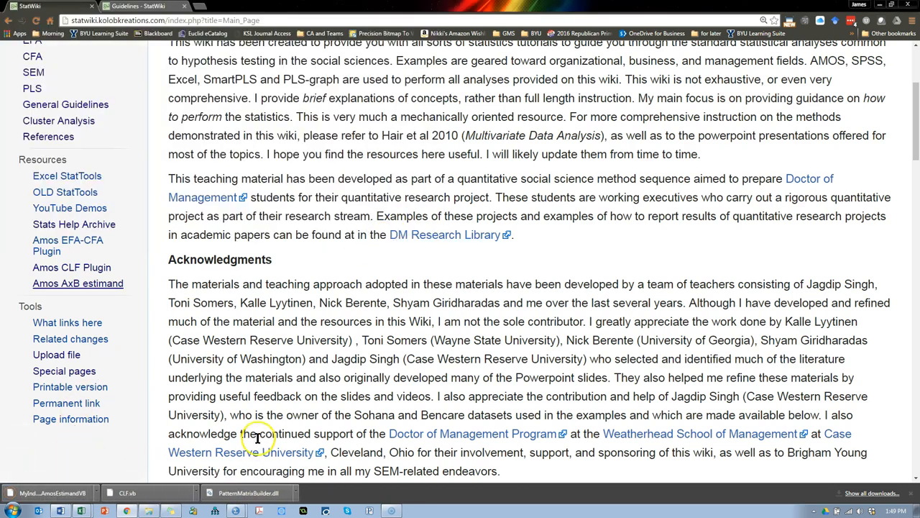
# Unblock MyIndirectEffects.AmosEstimandVB in its file properties and move it from Downloads into the Amos 23 folder
pyautogui.click(423, 150)
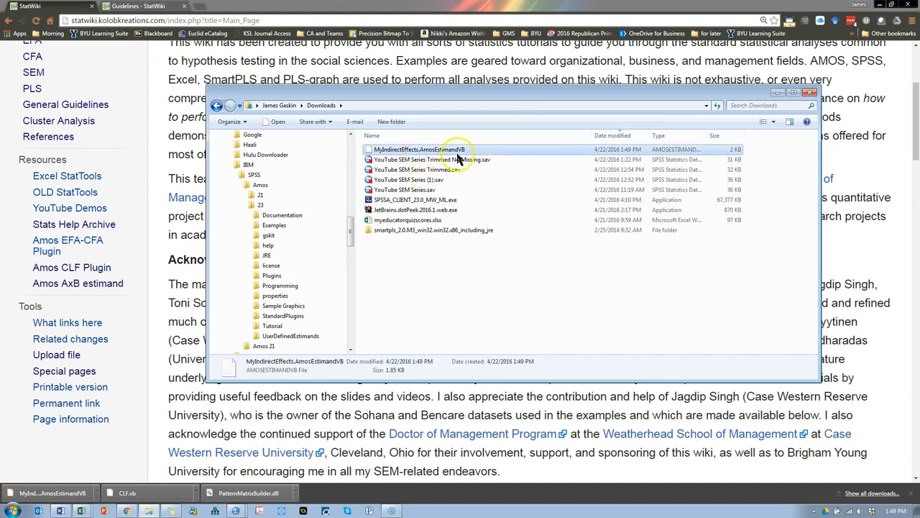
pyautogui.rightClick(460, 154)
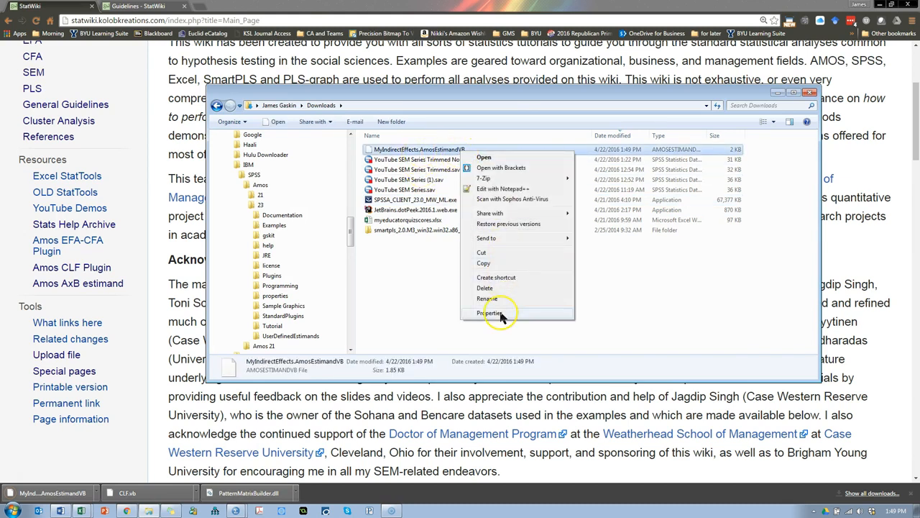
pyautogui.click(503, 314)
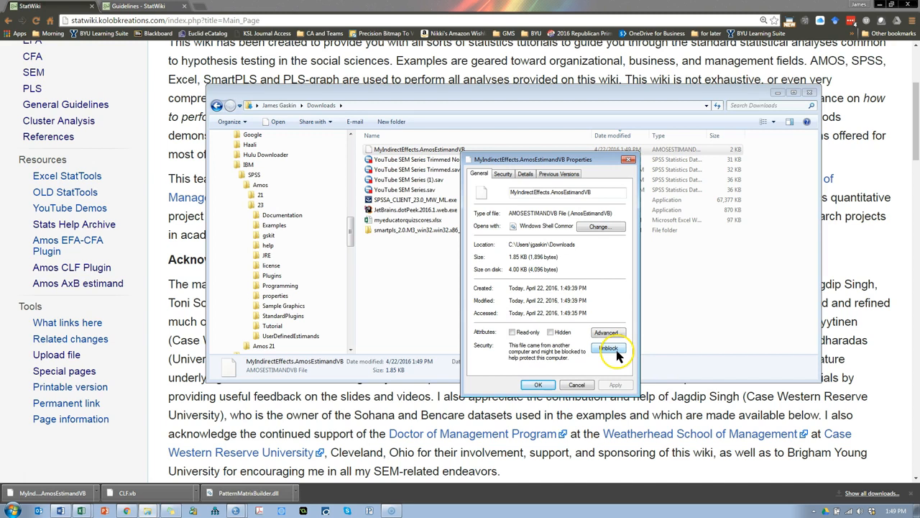
pyautogui.click(609, 348)
pyautogui.click(540, 384)
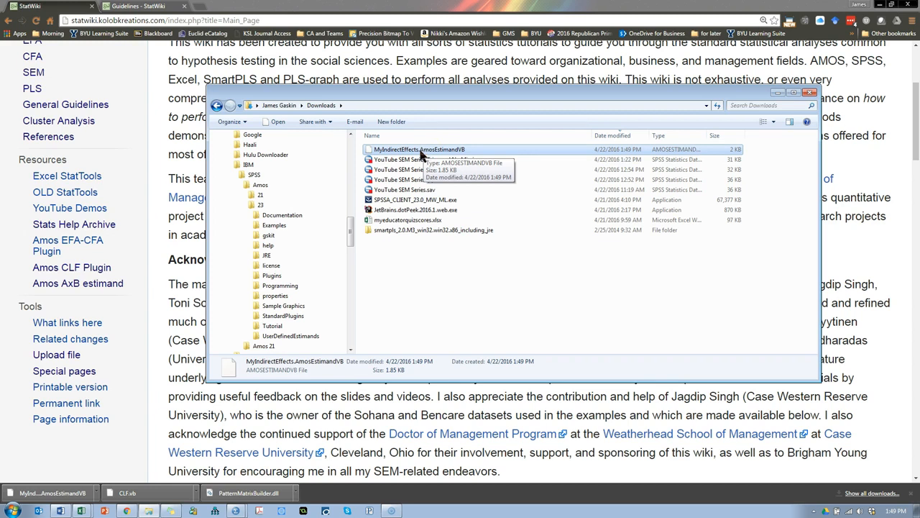
pyautogui.moveTo(421, 153); pyautogui.dragTo(302, 208)
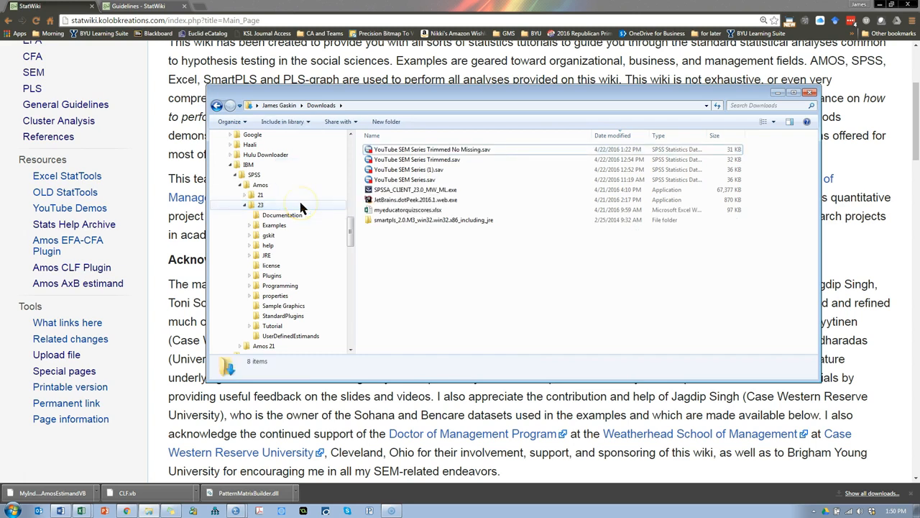
# Switch to the SPSS Statistics Viewer output and copy the Pattern Matrix table
pyautogui.click(65, 10)
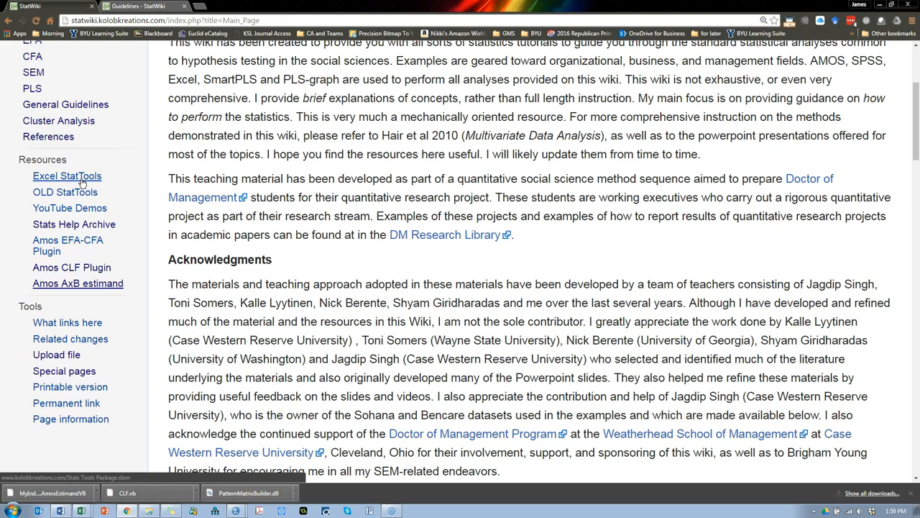
pyautogui.hotkey('alt', 'Tab')
pyautogui.hotkey('alt', 'Tab')
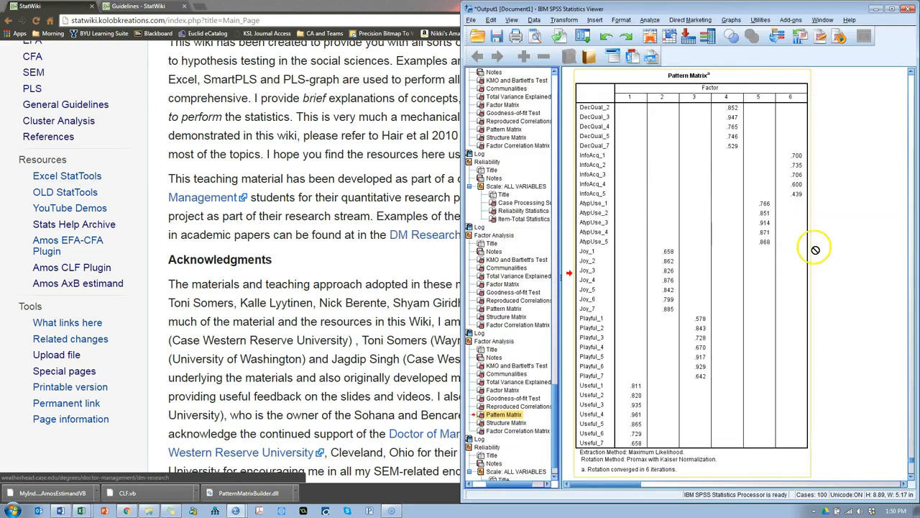
pyautogui.rightClick(707, 179)
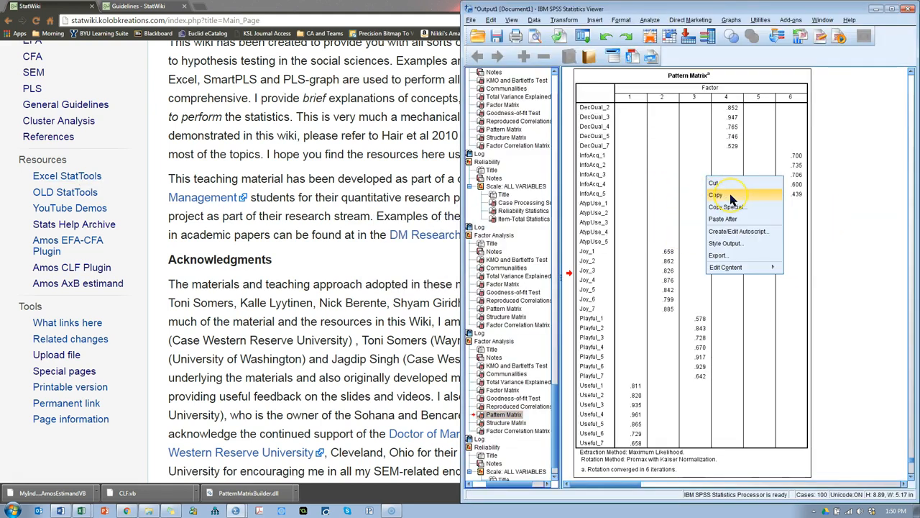
pyautogui.click(730, 200)
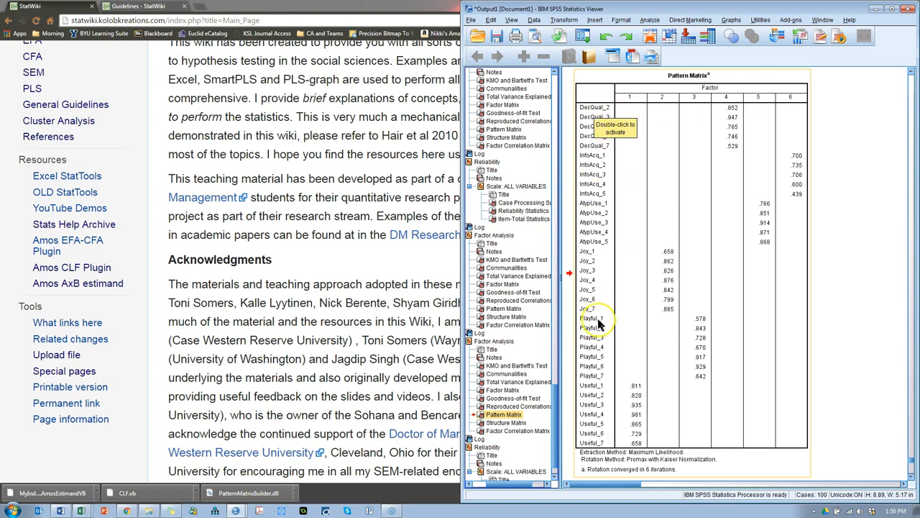
# Check the variable list display and the outline and pivot table labeling settings in the SPSS options, and dismiss the desktop notification
pyautogui.click(491, 19)
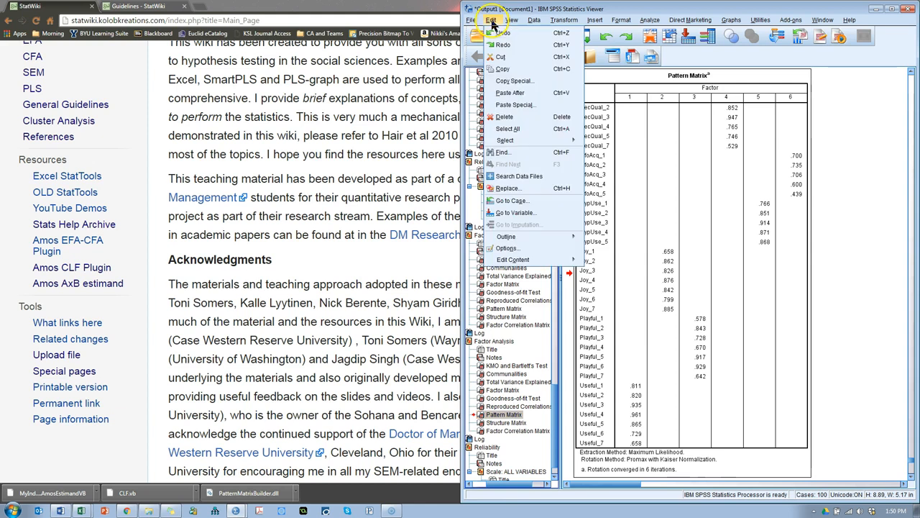
pyautogui.click(539, 245)
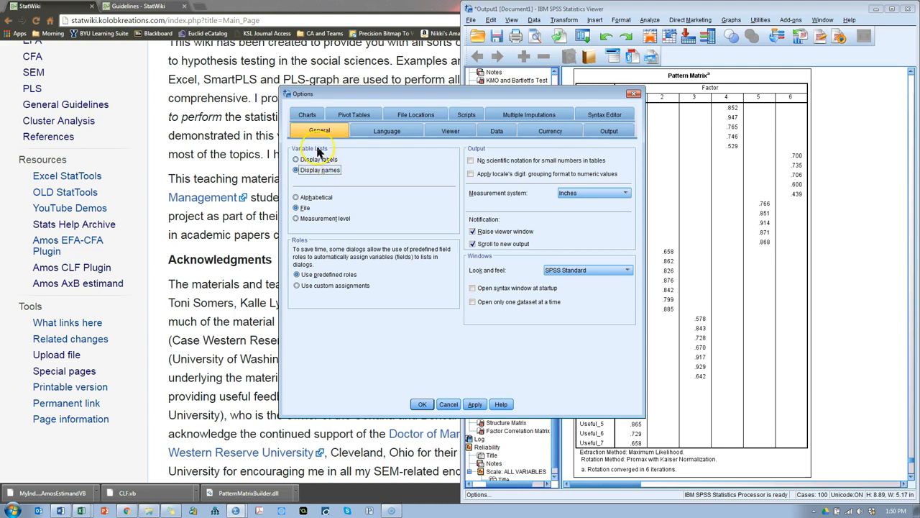
pyautogui.click(610, 132)
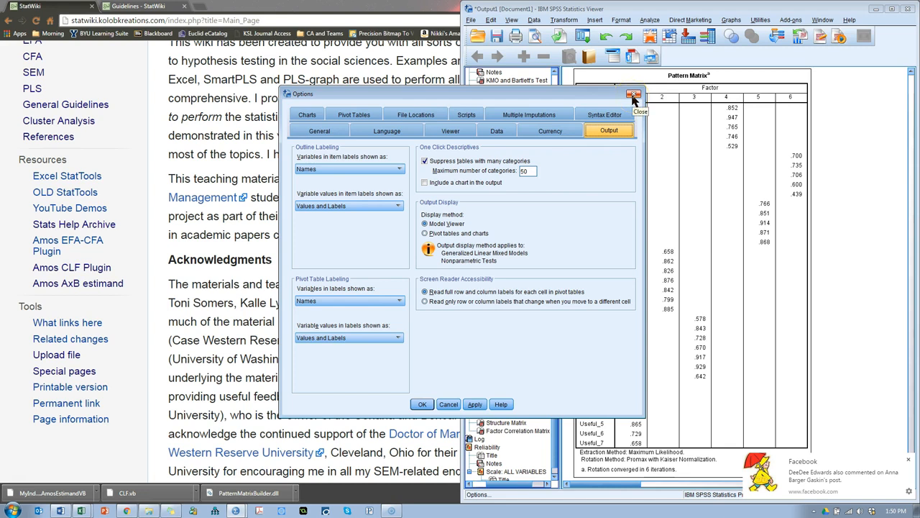
pyautogui.click(634, 96)
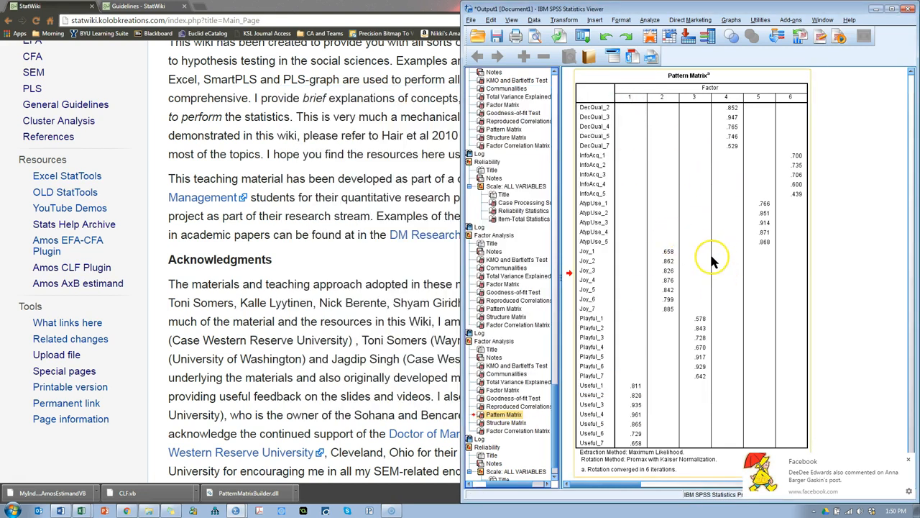
pyautogui.click(908, 460)
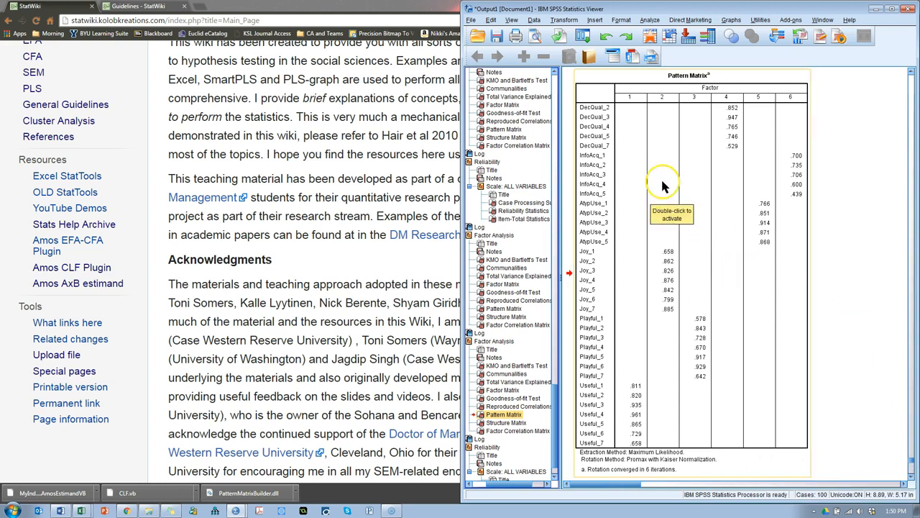
# Copy the Pattern Matrix table again and switch to Amos, docking its window beside the SPSS output
pyautogui.rightClick(663, 185)
pyautogui.click(680, 197)
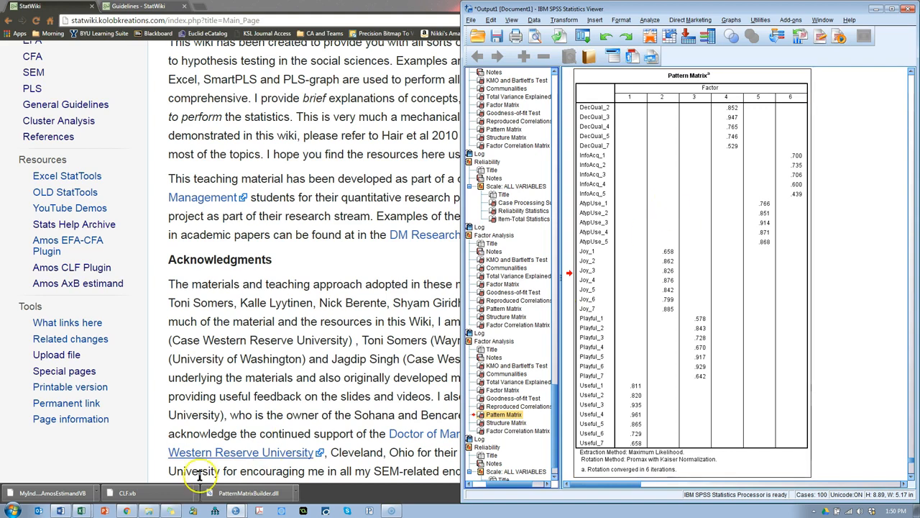
pyautogui.click(216, 510)
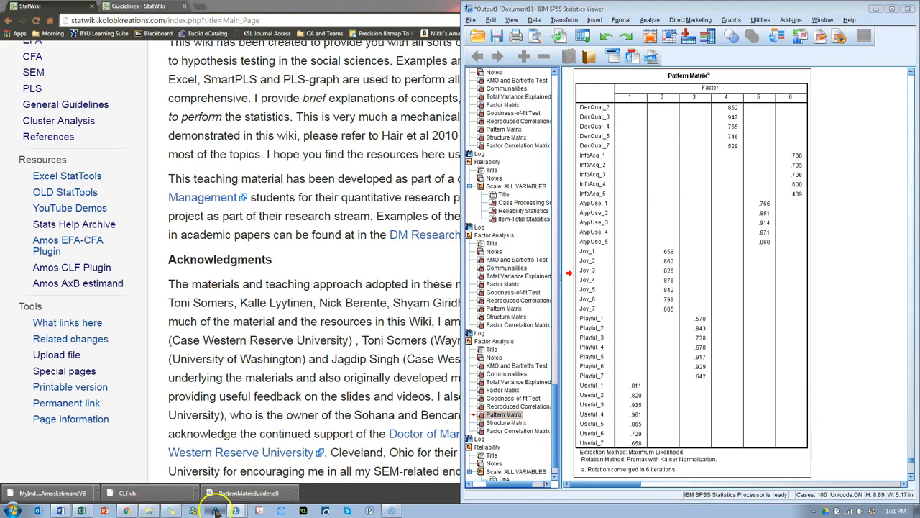
pyautogui.moveTo(499, 16); pyautogui.dragTo(1, 40)
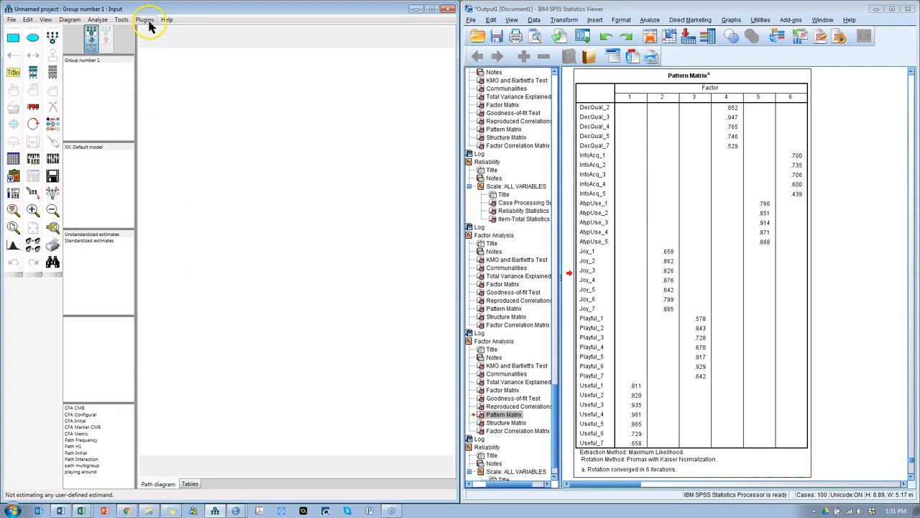
# Load YouTube SEM Series Trimmed No Missing.sav from Downloads as the data file for Group number 1
pyautogui.click(13, 158)
pyautogui.click(374, 208)
pyautogui.click(380, 255)
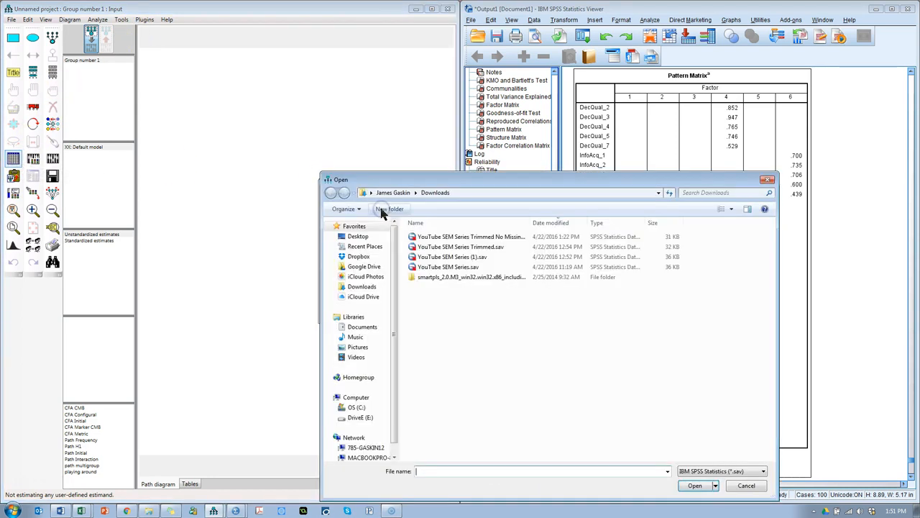
pyautogui.click(500, 238)
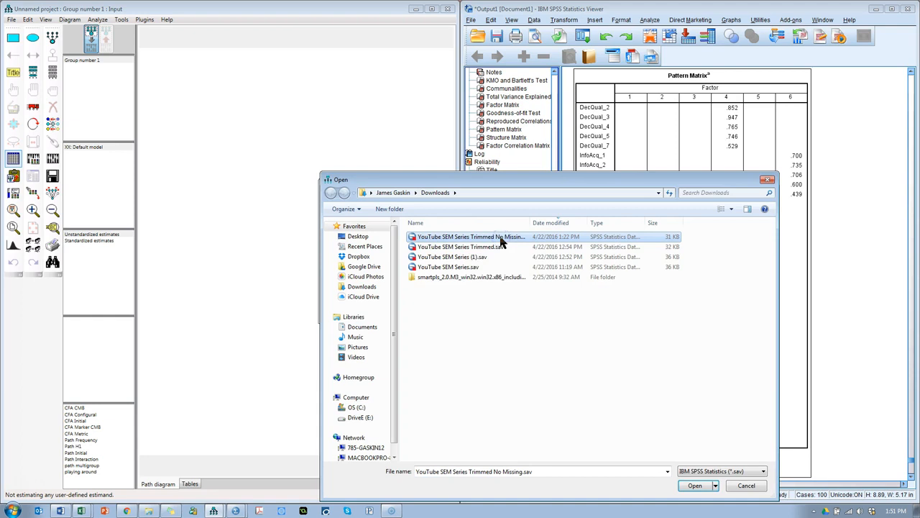
pyautogui.doubleClick(475, 240)
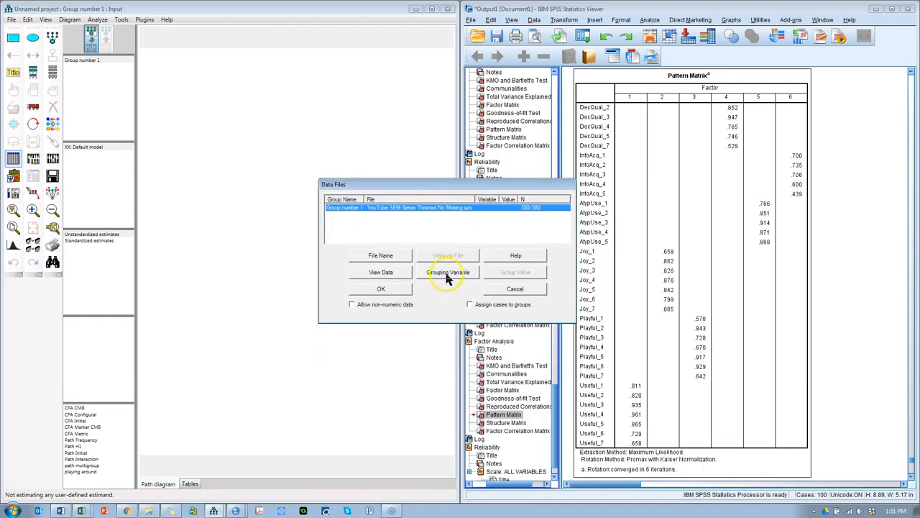
pyautogui.click(387, 294)
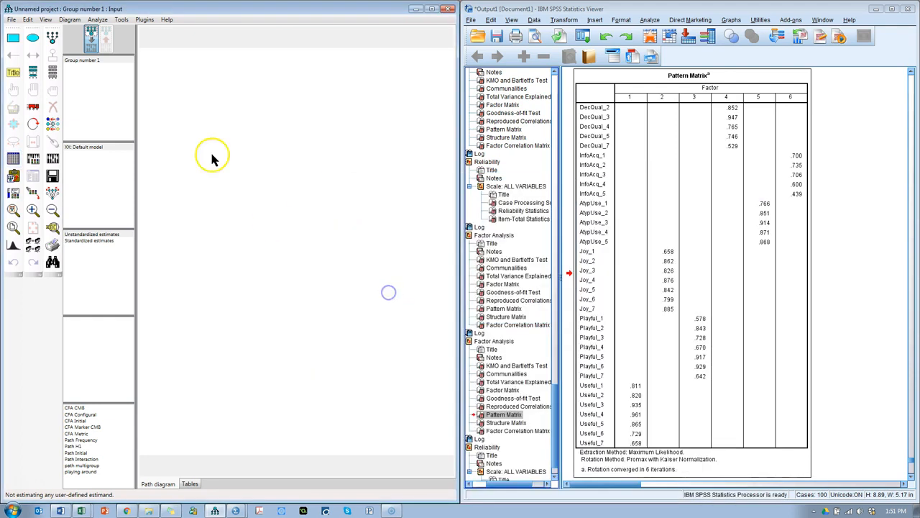
# Generate the factor model diagram with the Pattern Matrix Model Builder plugin from the pasted SPSS pattern matrix
pyautogui.click(145, 20)
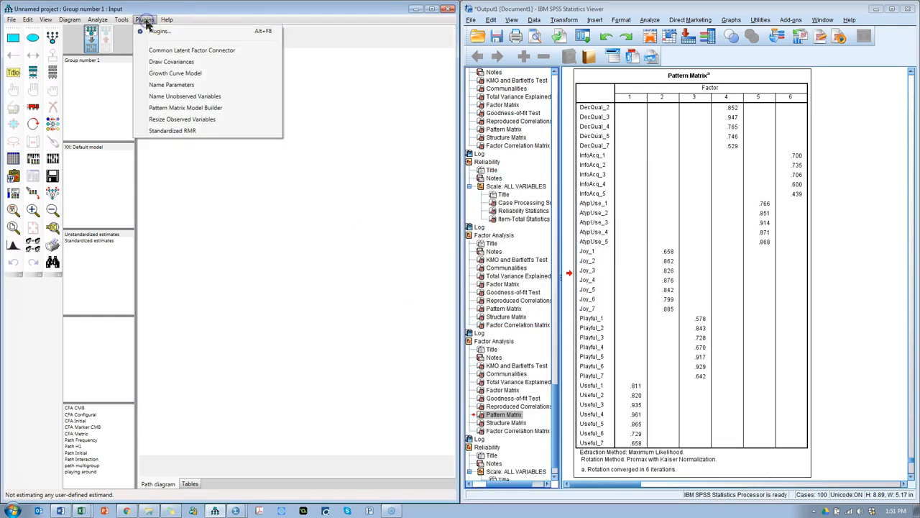
pyautogui.click(234, 111)
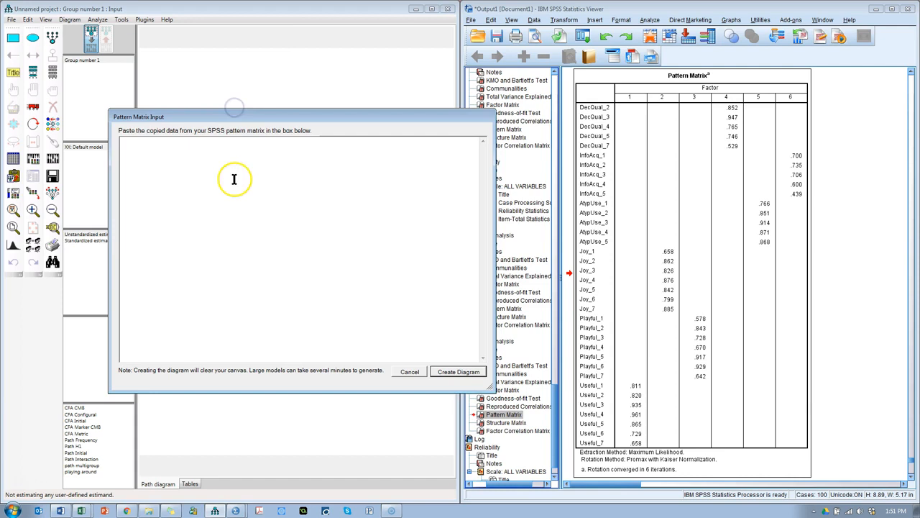
pyautogui.hotkey('ctrl', 'v')
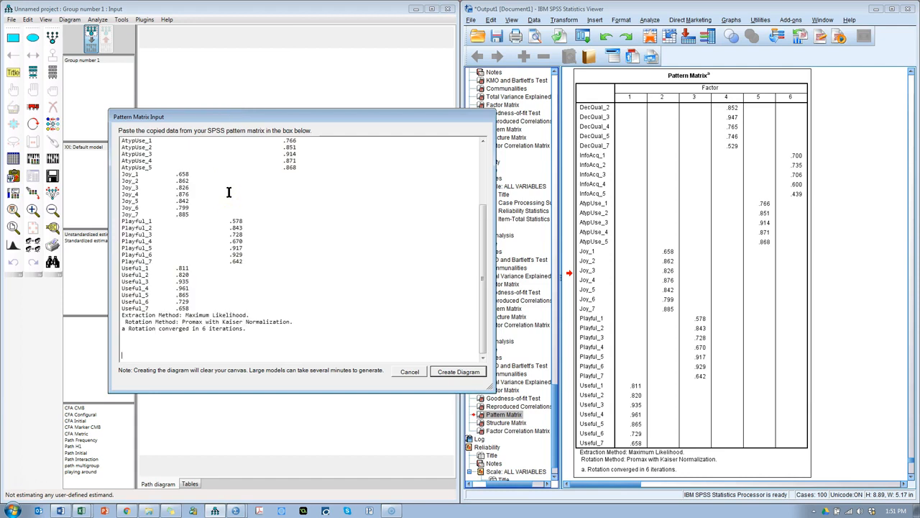
pyautogui.click(466, 373)
pyautogui.click(281, 165)
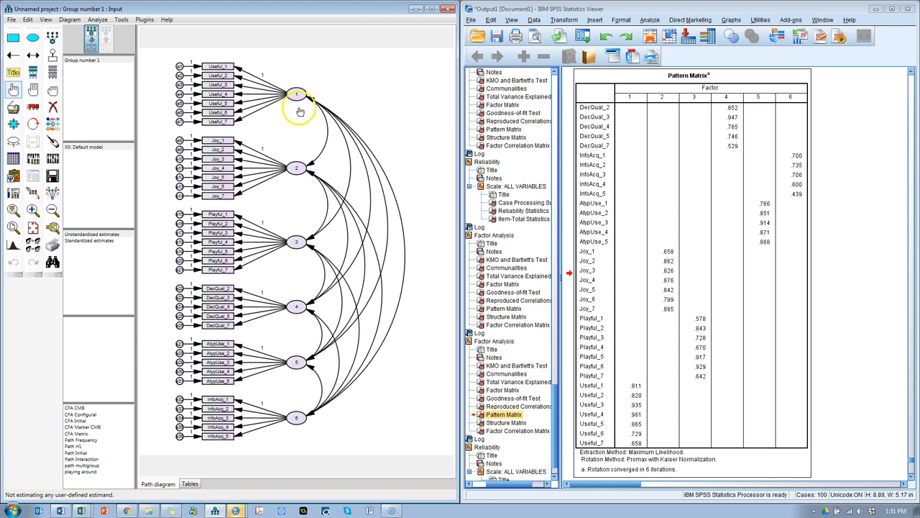
# Rename the six latent factors 1 to 6 as Useful, Joy, Playful, DecQual, AtypUse and InfoAcq
pyautogui.doubleClick(299, 100)
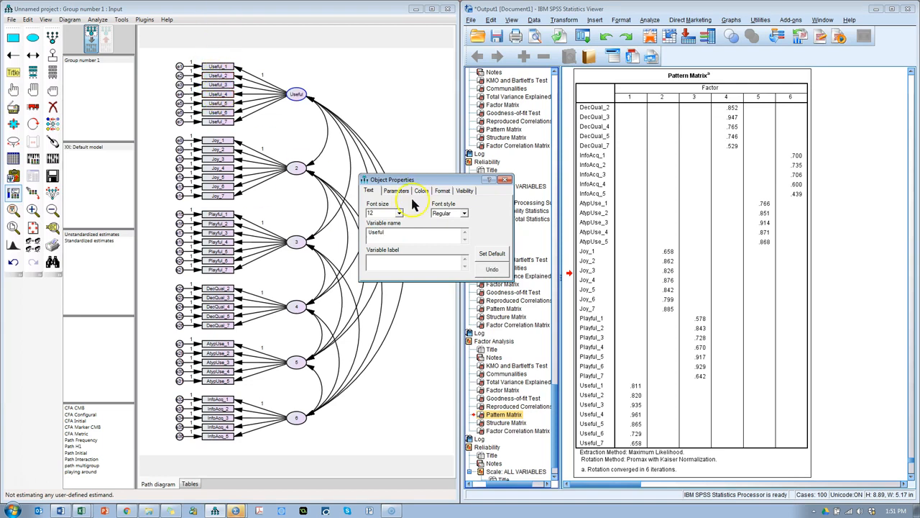
pyautogui.click(299, 170)
pyautogui.click(361, 228)
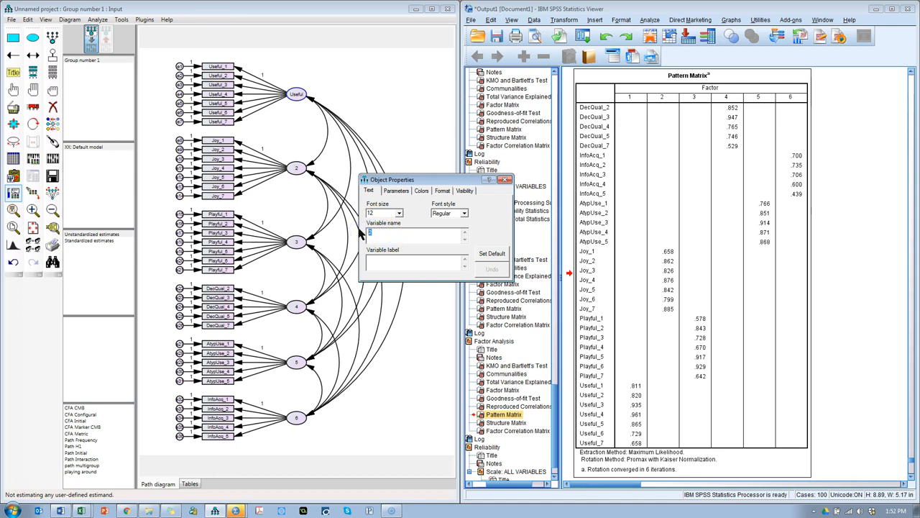
pyautogui.click(297, 242)
pyautogui.write('Playful')
pyautogui.click(295, 305)
pyautogui.write('DecQual')
pyautogui.click(296, 361)
pyautogui.write('AtypUse')
pyautogui.click(297, 418)
pyautogui.write('InfoAcq')
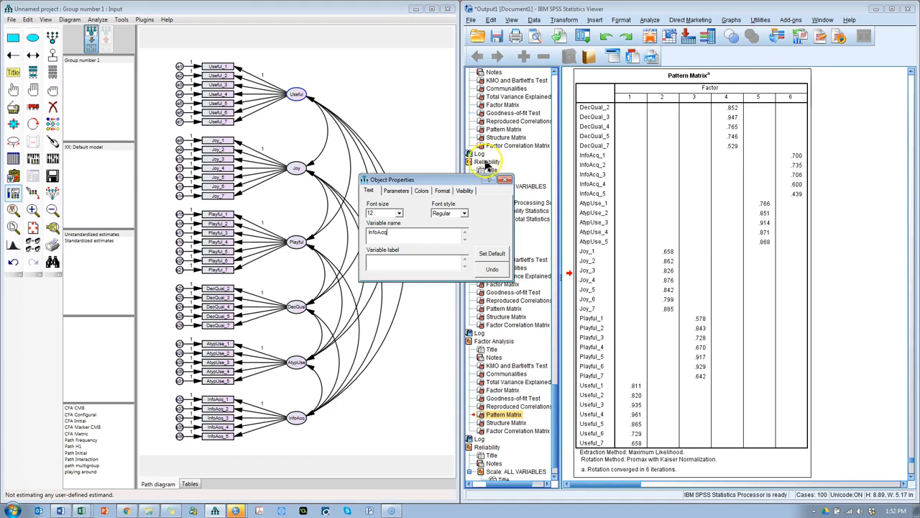
pyautogui.click(506, 179)
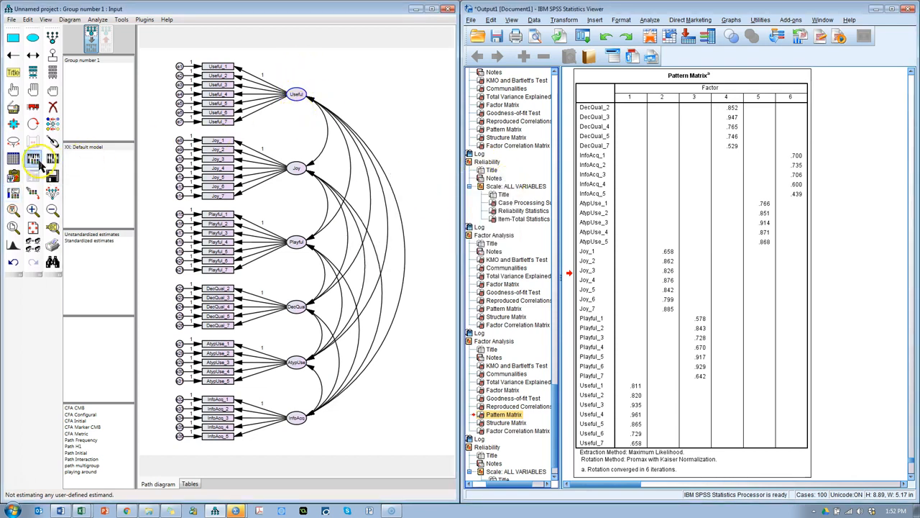
# Save the model in the Downloads folder as "CFA initial"
pyautogui.click(54, 179)
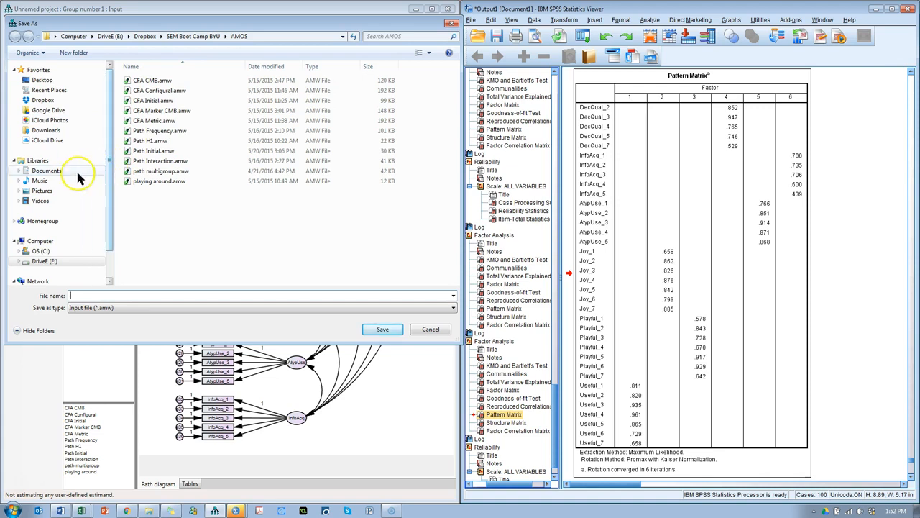
pyautogui.click(46, 130)
pyautogui.click(107, 294)
pyautogui.write('CFA initial')
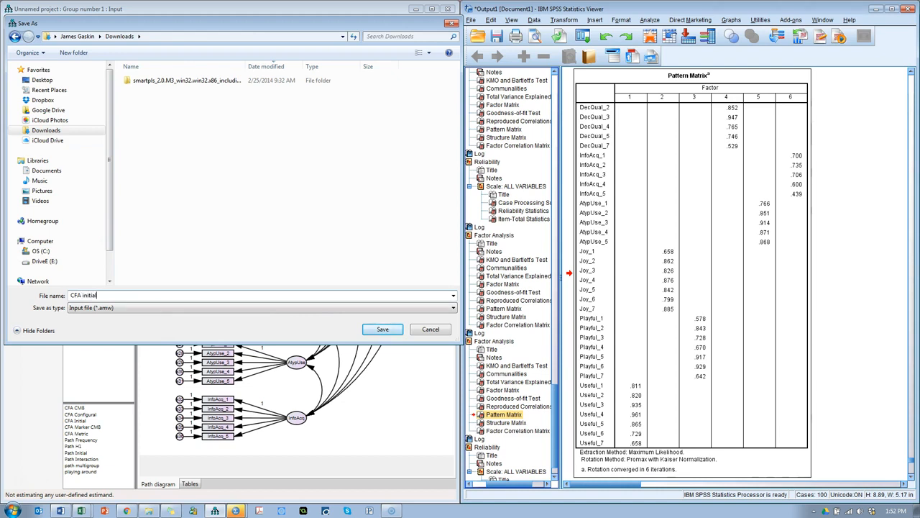
pyautogui.press('Return')
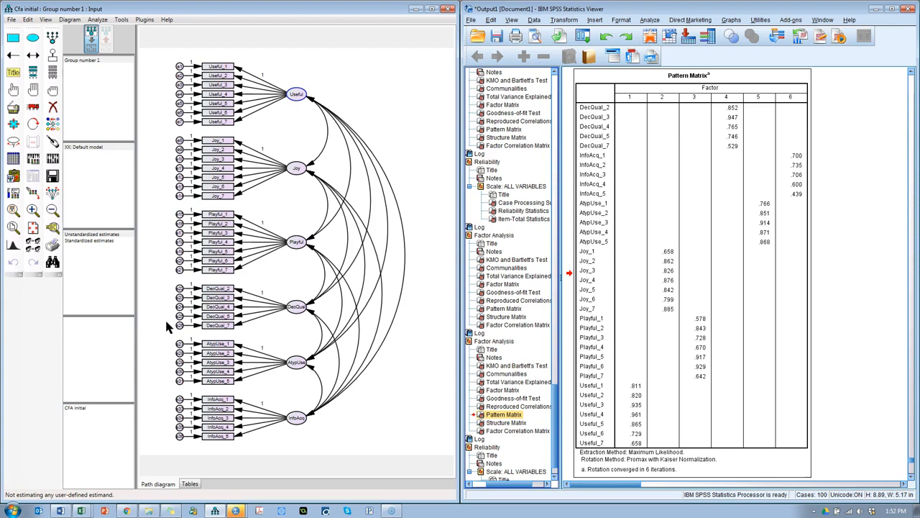
# Switch to the StatWiki Guidelines page in the browser and read the first task under Confirmatory Factor Analysis
pyautogui.click(54, 89)
pyautogui.hotkey('alt', 'Tab')
pyautogui.press('Tab')
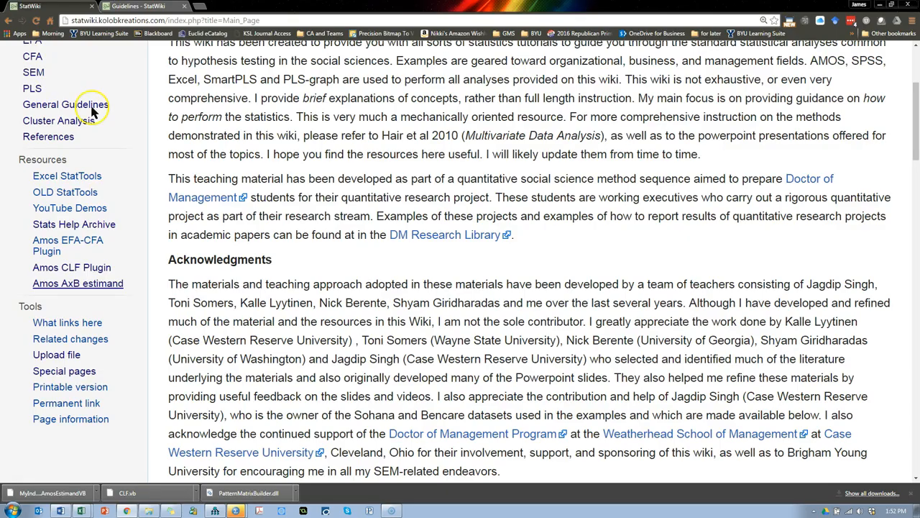
pyautogui.click(162, 9)
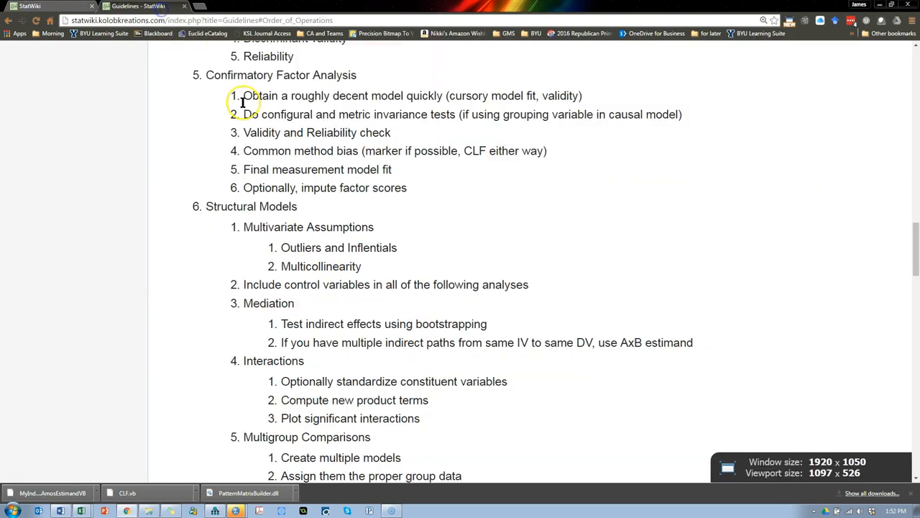
pyautogui.moveTo(244, 95); pyautogui.dragTo(604, 102)
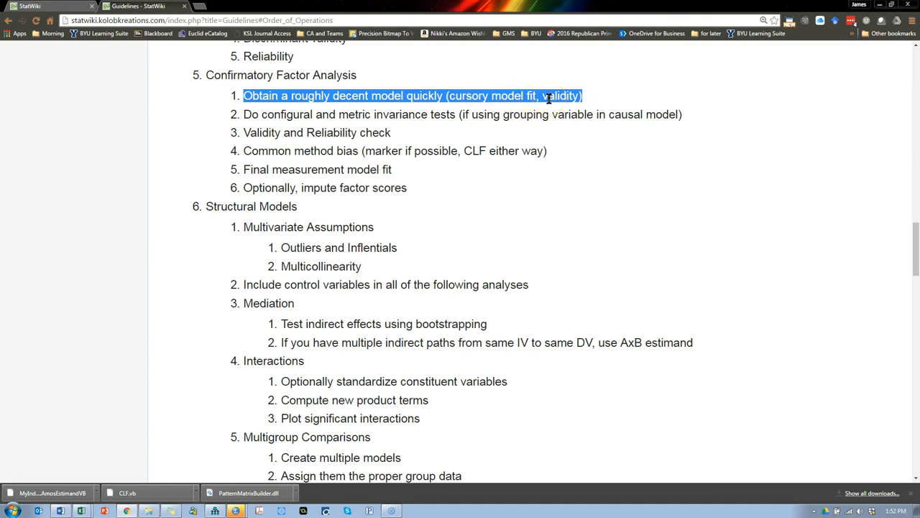
# Return to Amos and enable modification indices in the output options of the analysis properties
pyautogui.hotkey('alt', 'Tab')
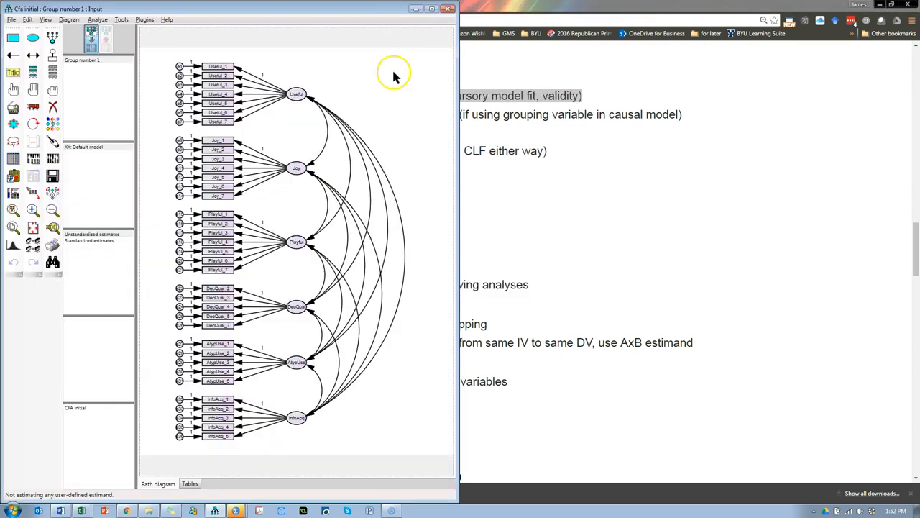
pyautogui.click(34, 161)
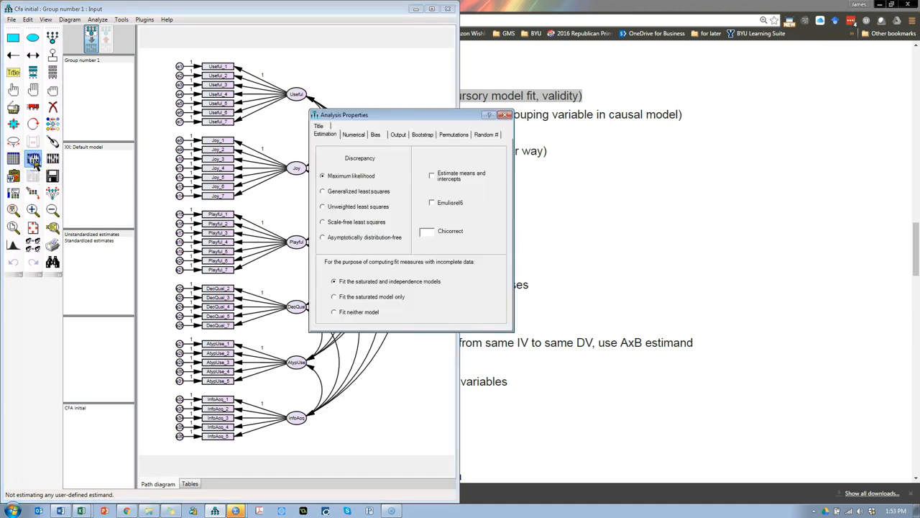
pyautogui.click(404, 136)
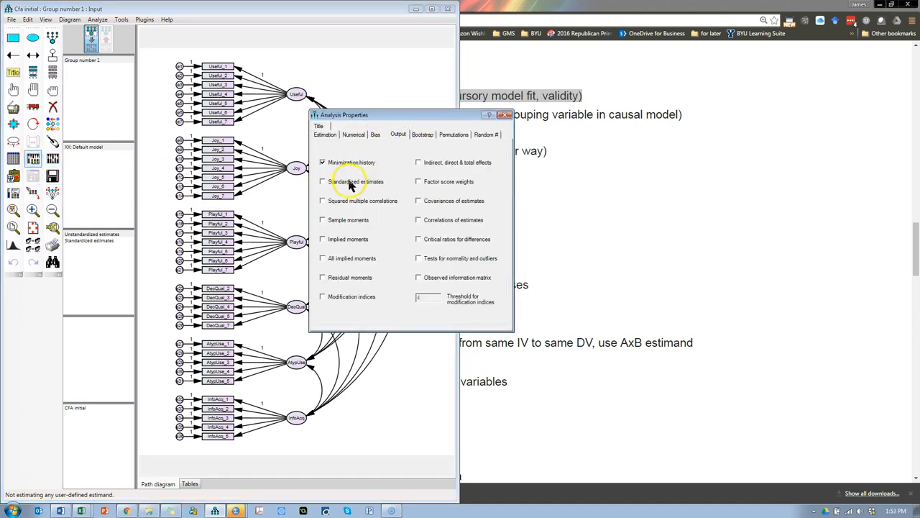
pyautogui.click(353, 301)
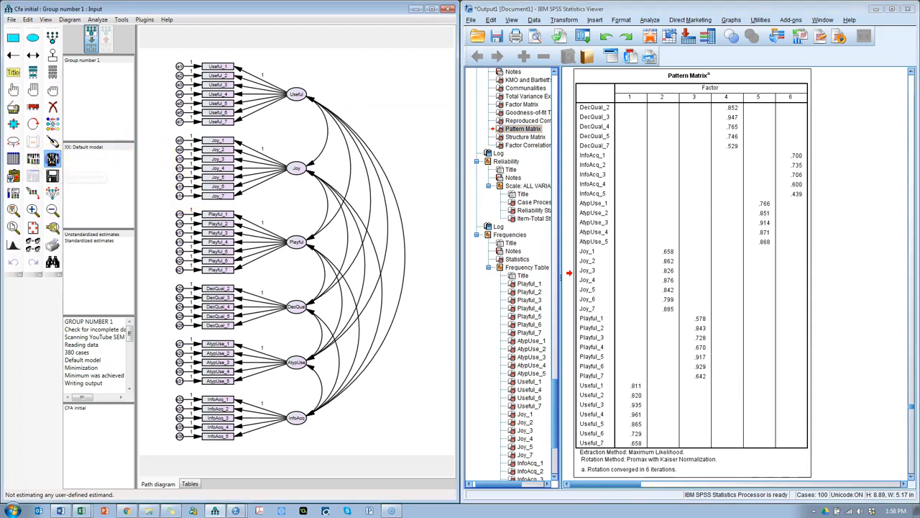
# Try to calculate the estimates for the CFA model, read the message about fitting it and dismiss it
pyautogui.click(53, 159)
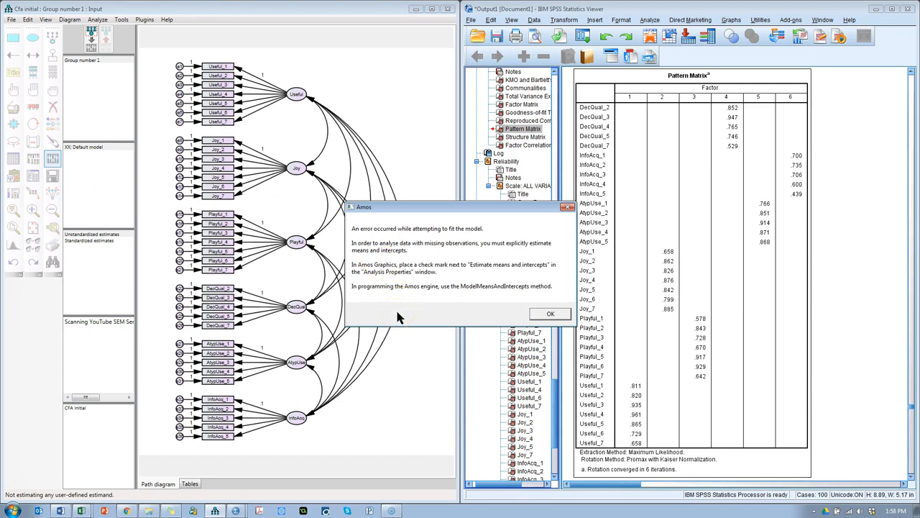
pyautogui.moveTo(411, 208); pyautogui.dragTo(259, 164)
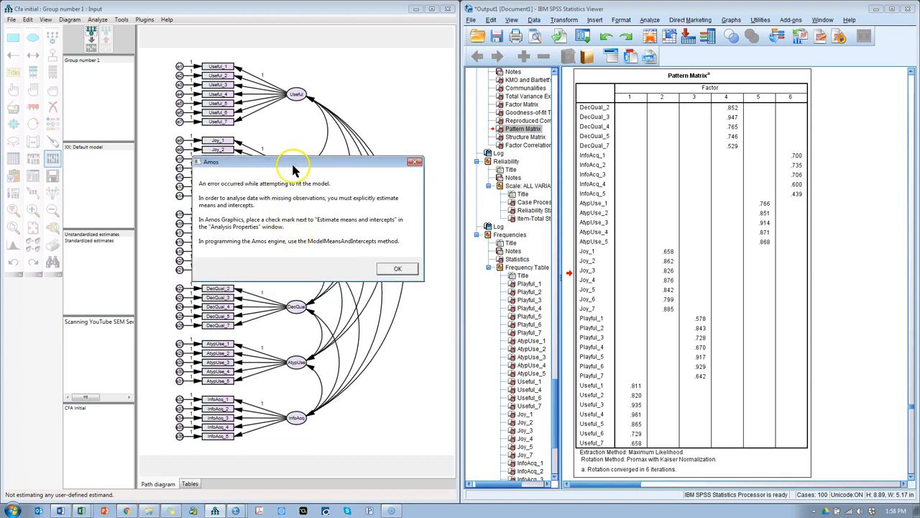
pyautogui.moveTo(299, 164); pyautogui.dragTo(314, 176)
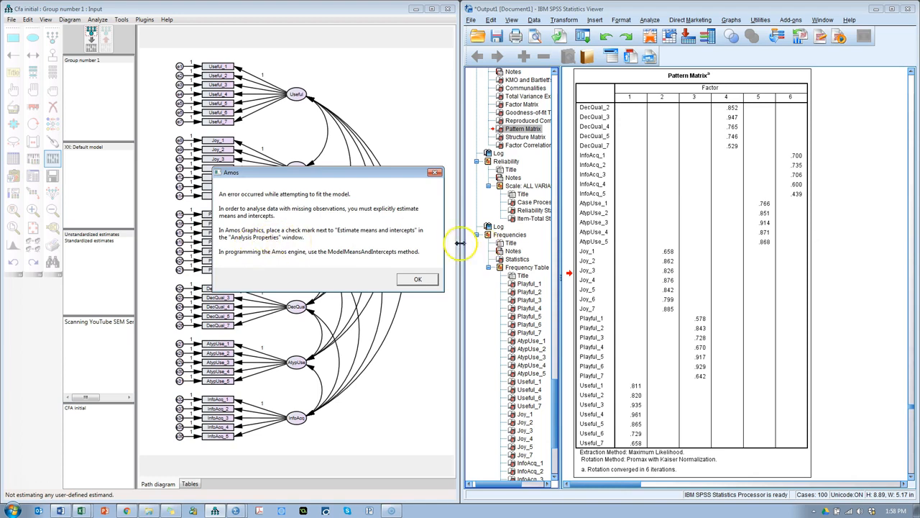
pyautogui.click(419, 280)
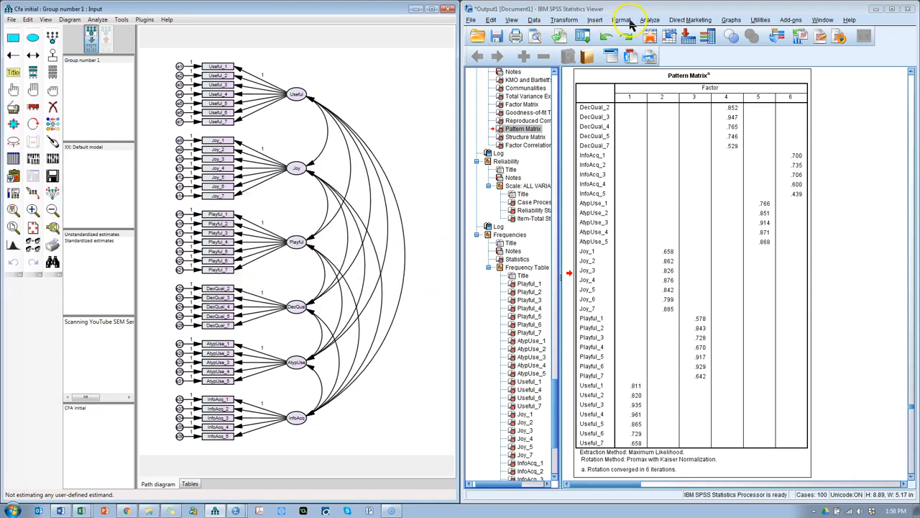
# Switch to the SPSS Data Editor and save the YouTube SEM Series Trimmed No Missing.sav dataset
pyautogui.hotkey('alt', 'Tab')
pyautogui.hotkey('alt', 'Tab')
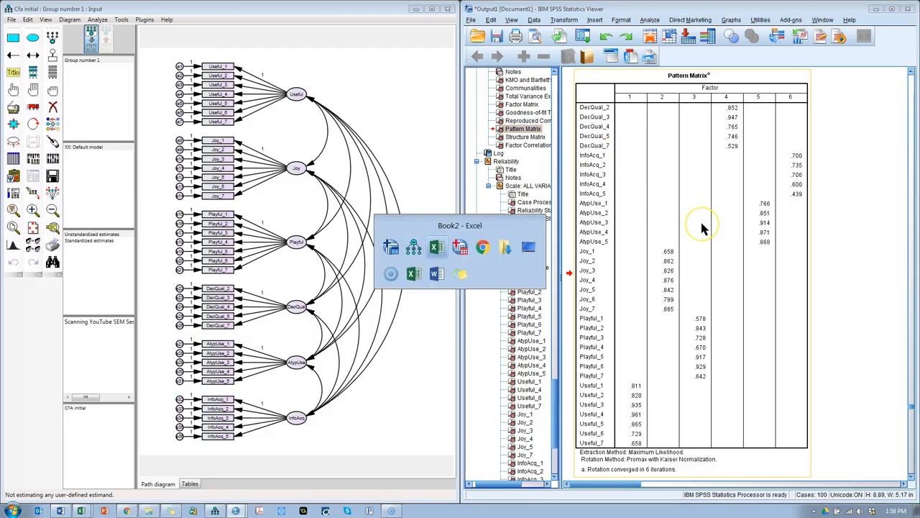
pyautogui.hotkey('alt', 'Tab')
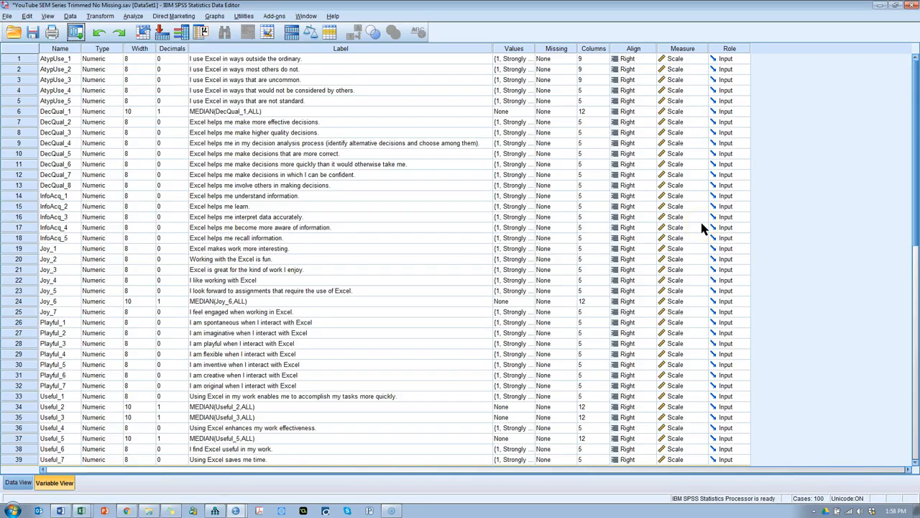
pyautogui.click(33, 36)
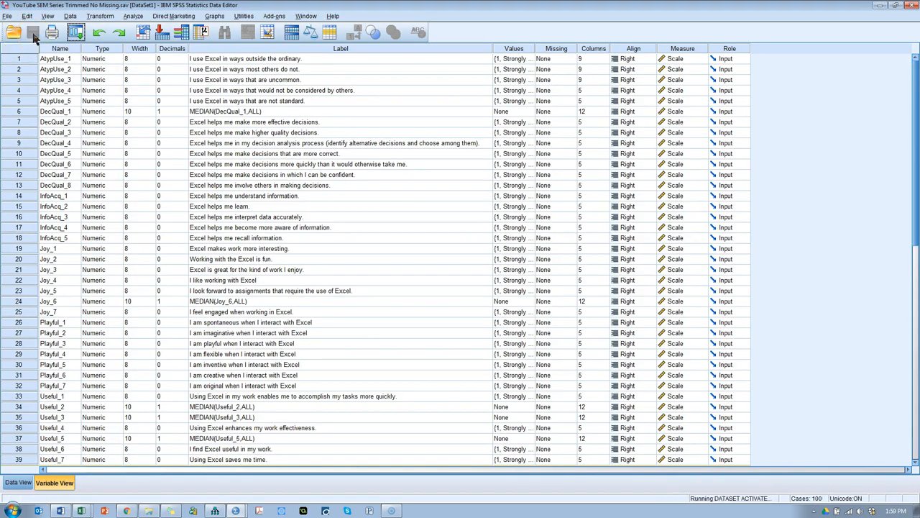
# Rerun Frequencies on the listed variables with the display of frequency tables turned off
pyautogui.click(75, 31)
pyautogui.click(86, 49)
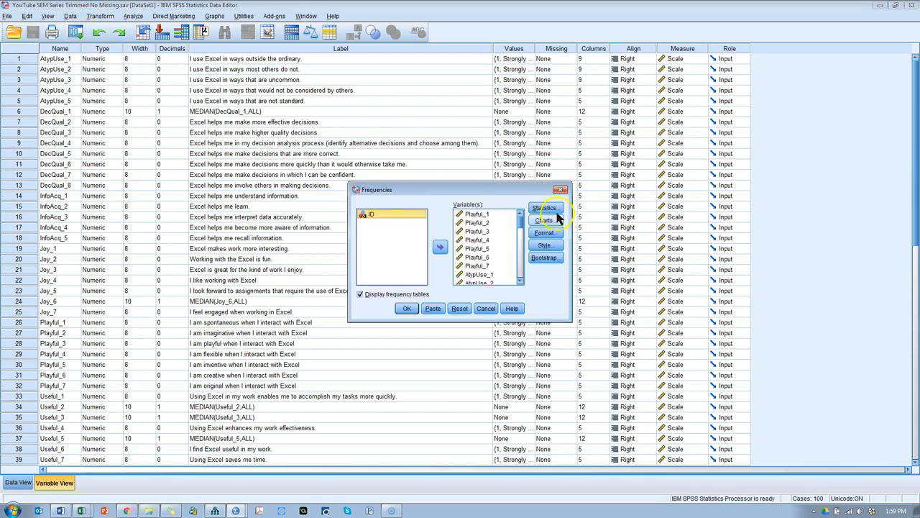
pyautogui.click(396, 296)
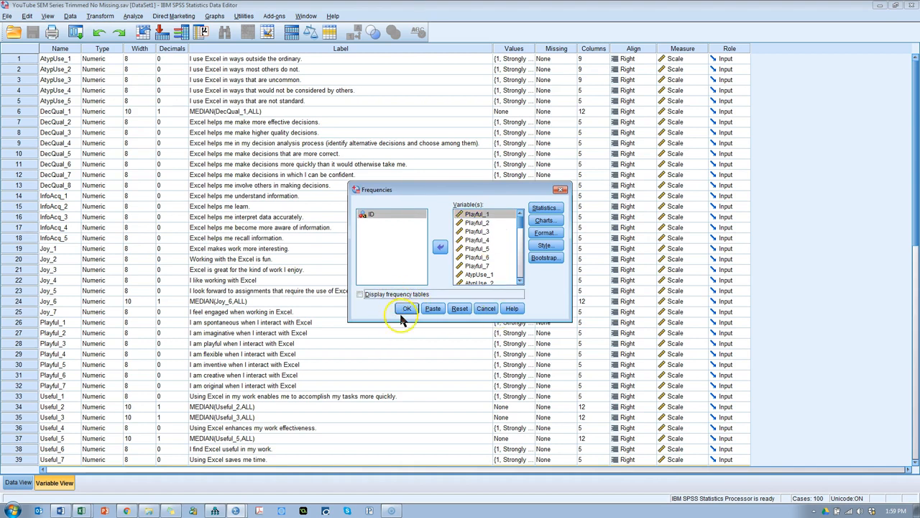
pyautogui.click(404, 307)
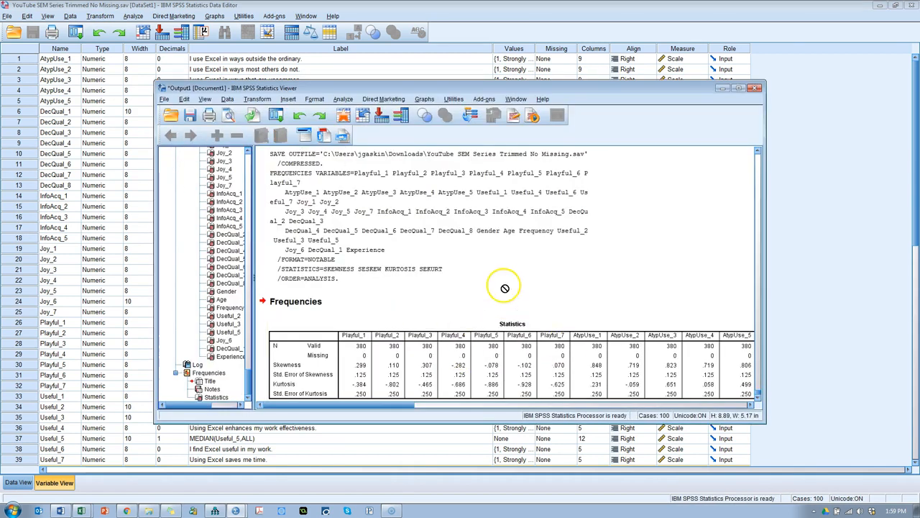
# Examine the missing counts across the Frequencies statistics table and compare them with the InfoAcq_3 column on Sheet2 of the Book2 Excel workbook
pyautogui.click(424, 357)
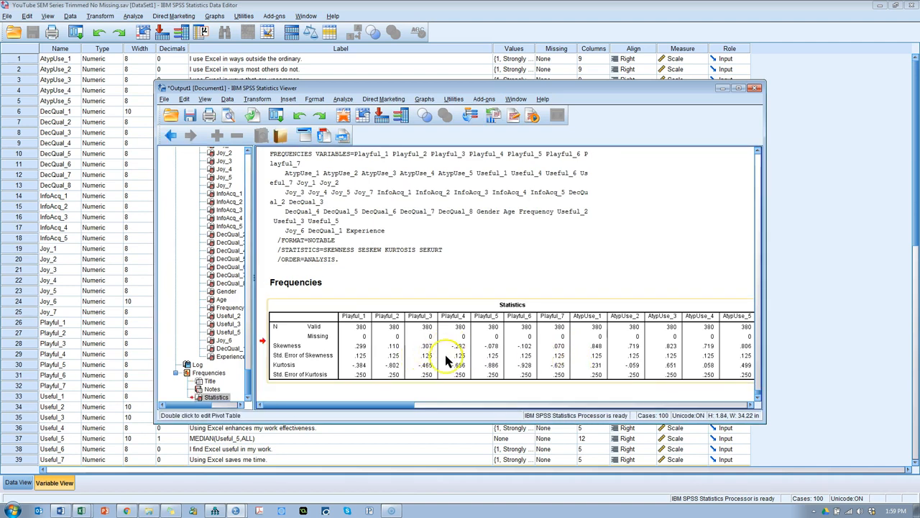
pyautogui.moveTo(406, 405); pyautogui.dragTo(575, 378)
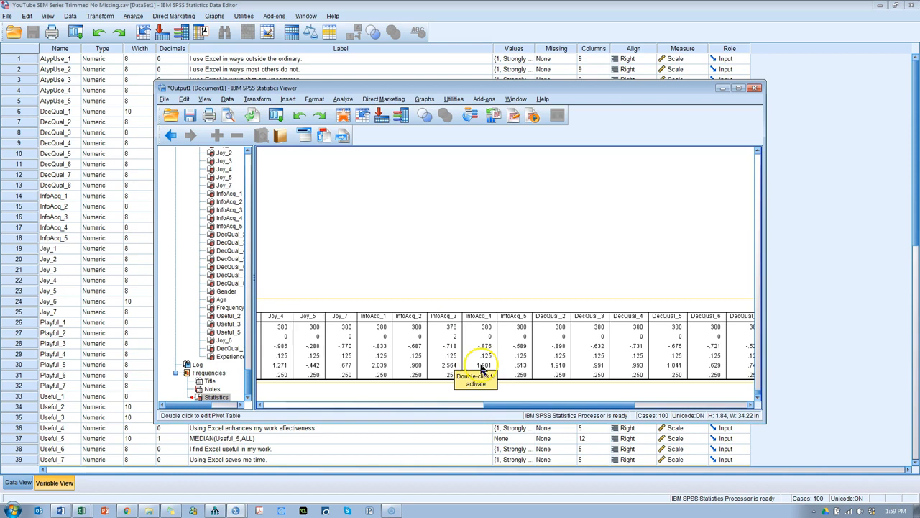
pyautogui.hotkey('alt', 'Tab')
pyautogui.hotkey('alt', 'Tab')
pyautogui.hotkey('alt', 'Tab')
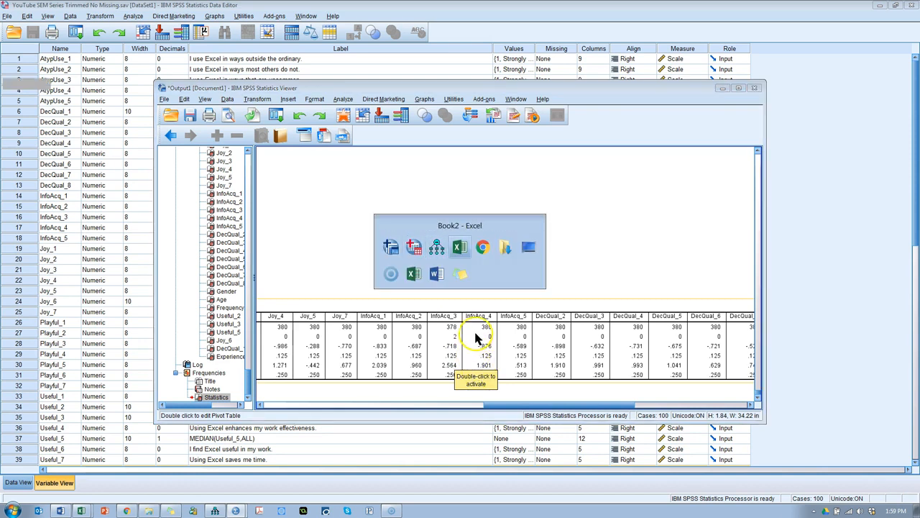
pyautogui.hotkey('ctrl', 'pageup')
pyautogui.hotkey('ctrl', 'pageup')
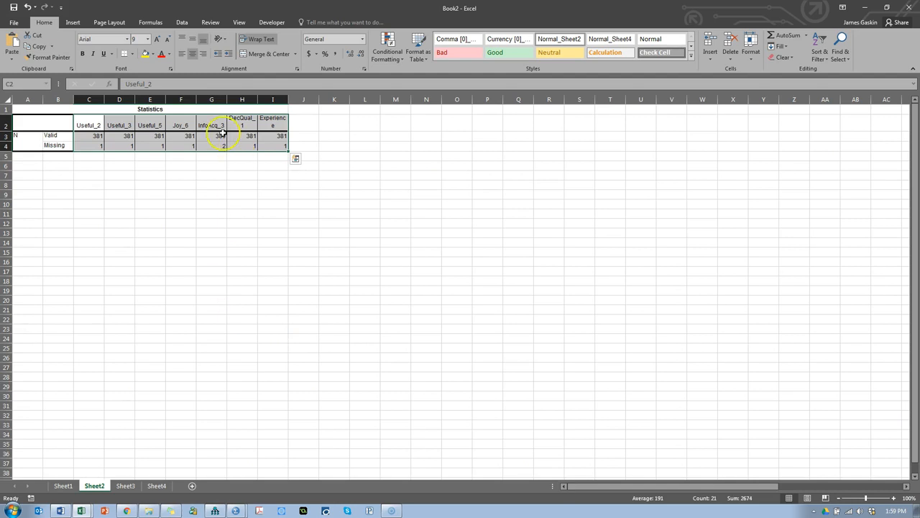
pyautogui.click(211, 100)
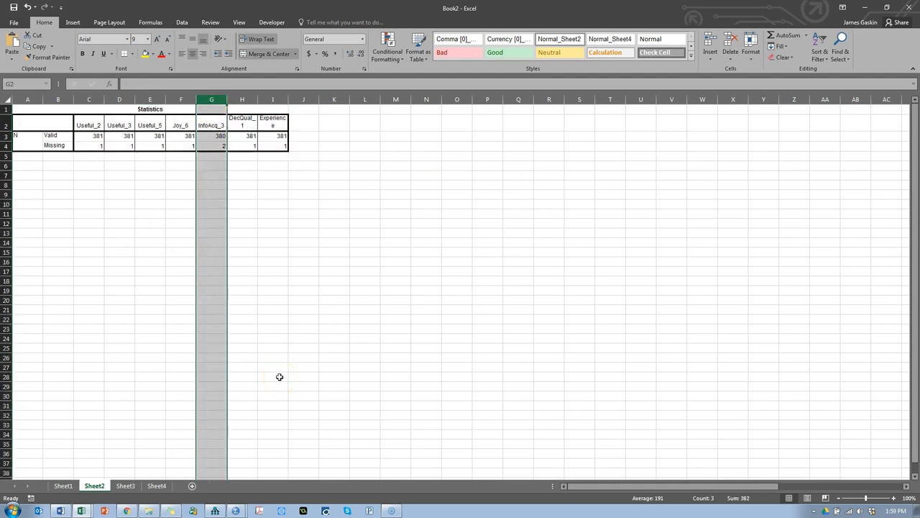
# Switch to the SPSS Data Editor, replace missing values in InfoAcq_3 with the median of all nearby points, and save the dataset
pyautogui.hotkey('alt', 'Tab')
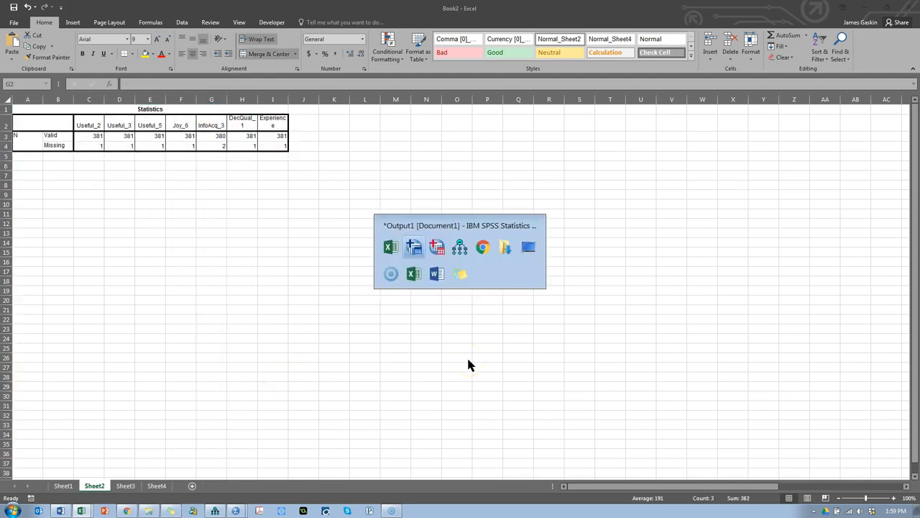
pyautogui.hotkey('alt', 'Tab')
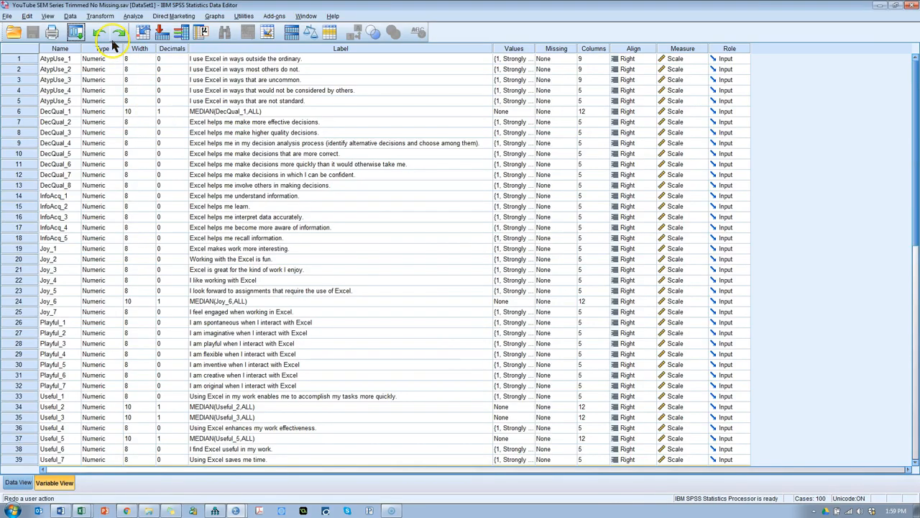
pyautogui.click(76, 32)
pyautogui.click(90, 93)
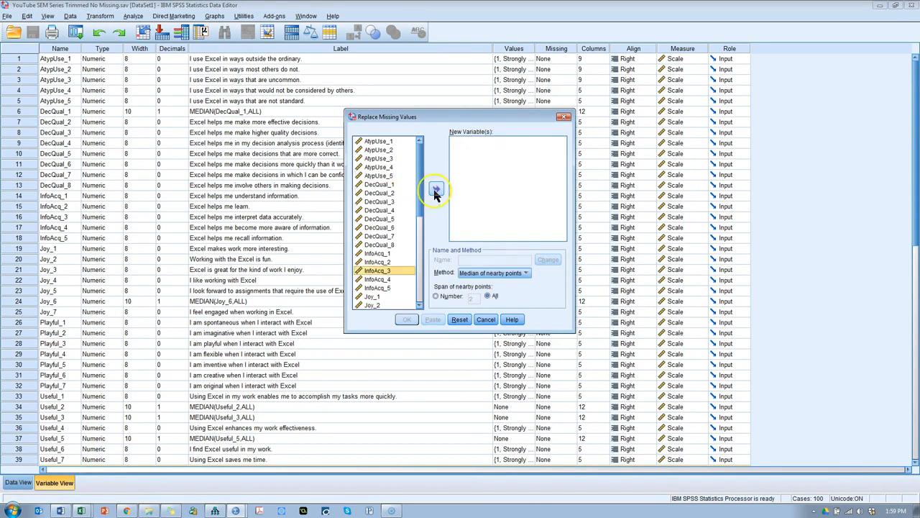
pyautogui.click(407, 320)
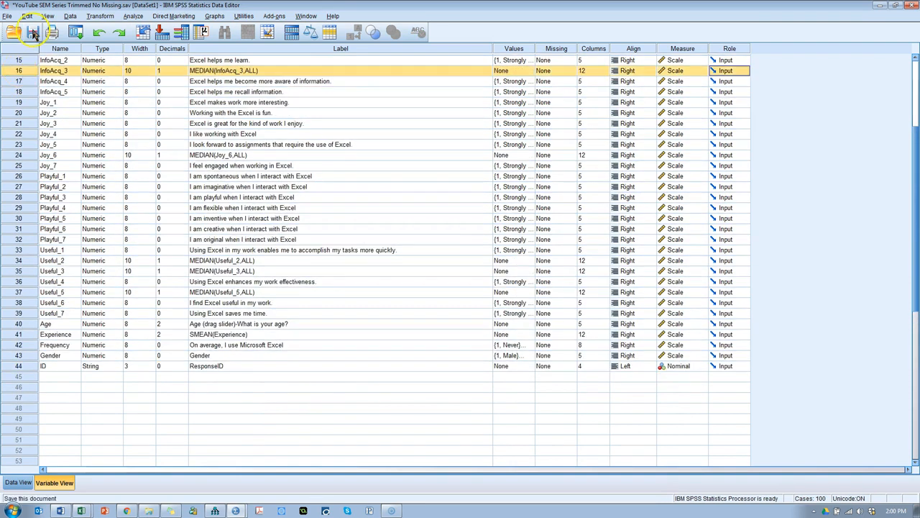
pyautogui.click(33, 34)
# Switch to Amos and reload YouTube SEM Series Trimmed No Missing.sav as the data file for Group number 1
pyautogui.hotkey('alt', 'Tab')
pyautogui.hotkey('alt', 'Tab')
pyautogui.hotkey('alt', 'Tab')
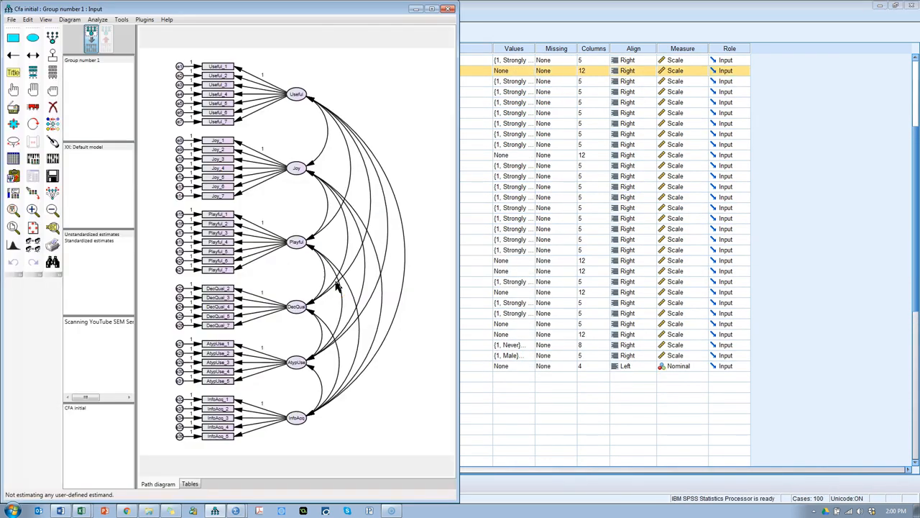
pyautogui.click(13, 159)
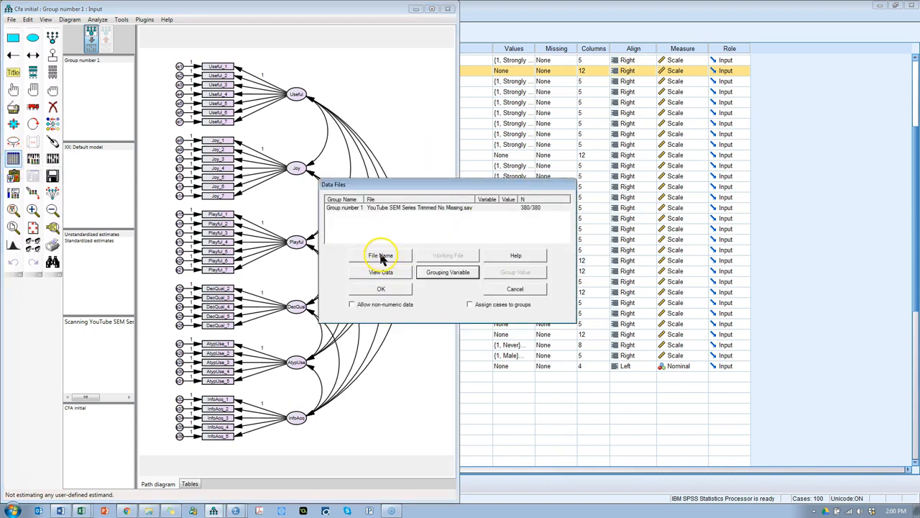
pyautogui.doubleClick(388, 207)
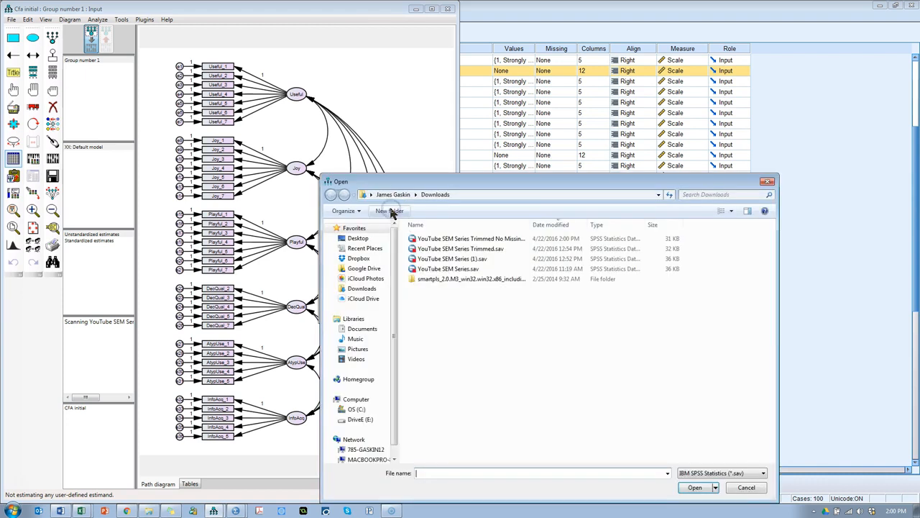
pyautogui.click(487, 238)
pyautogui.click(693, 486)
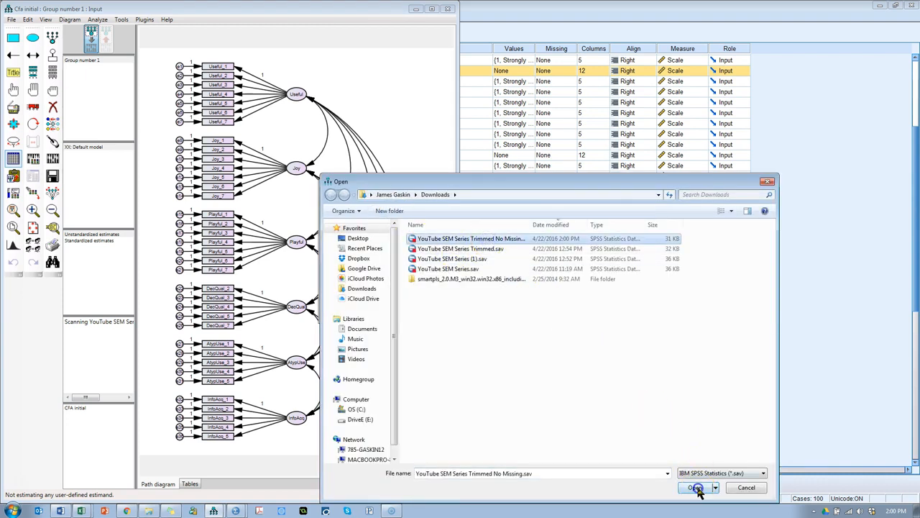
pyautogui.click(383, 289)
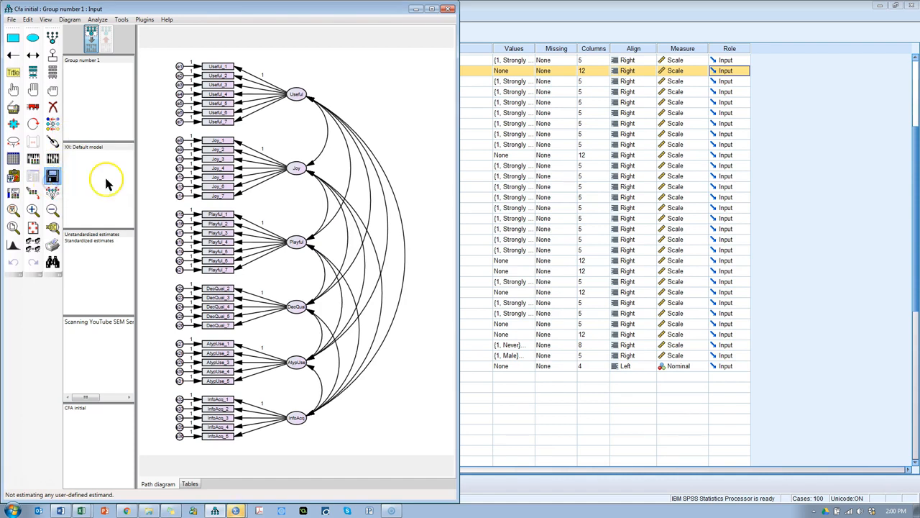
# Calculate the estimates for the CFA model and show the output path diagram in a maximized window
pyautogui.click(53, 159)
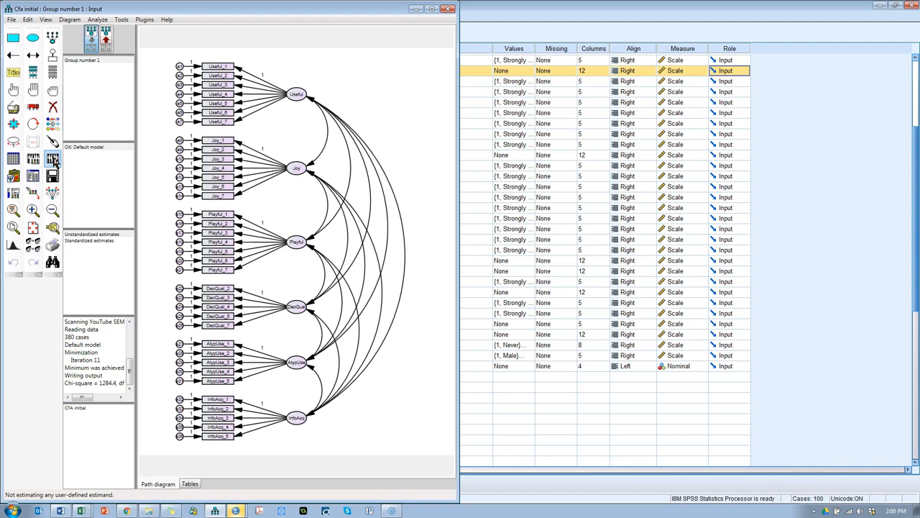
pyautogui.click(106, 40)
pyautogui.click(437, 13)
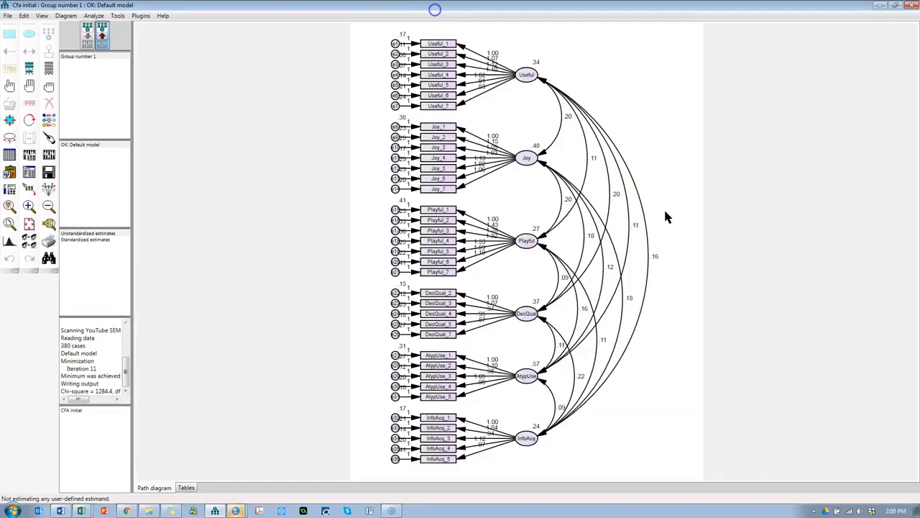
# Show the standardized estimates on the path diagram and move the InfoAcq_5 loading value clear of the neighbouring arrows
pyautogui.click(80, 240)
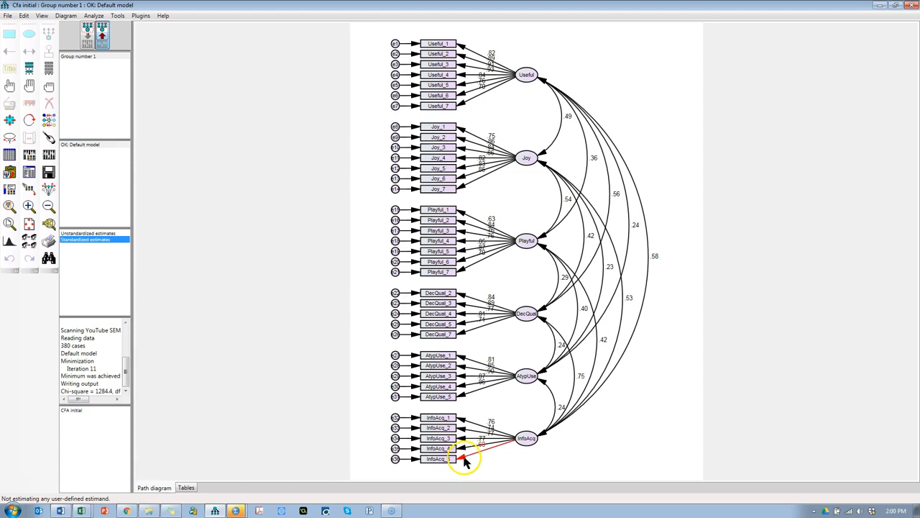
pyautogui.click(10, 141)
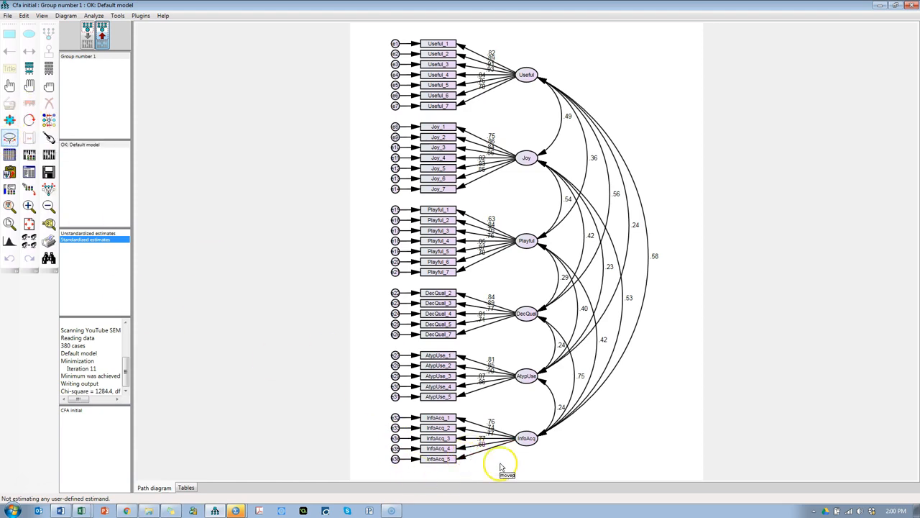
pyautogui.moveTo(485, 451); pyautogui.dragTo(489, 456)
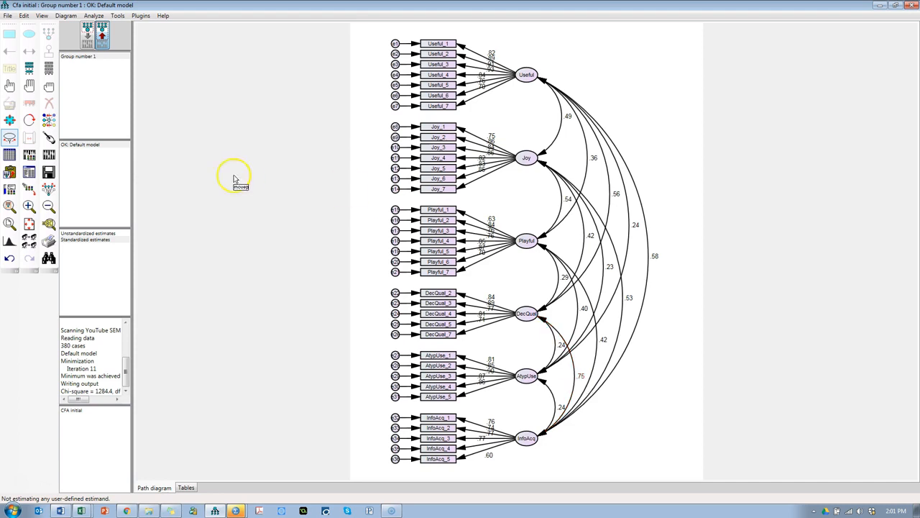
# Open the text output and examine the Model Fit summary, including CMIN/DF, CFI, RMSEA and PCLOSE for the default model
pyautogui.click(29, 172)
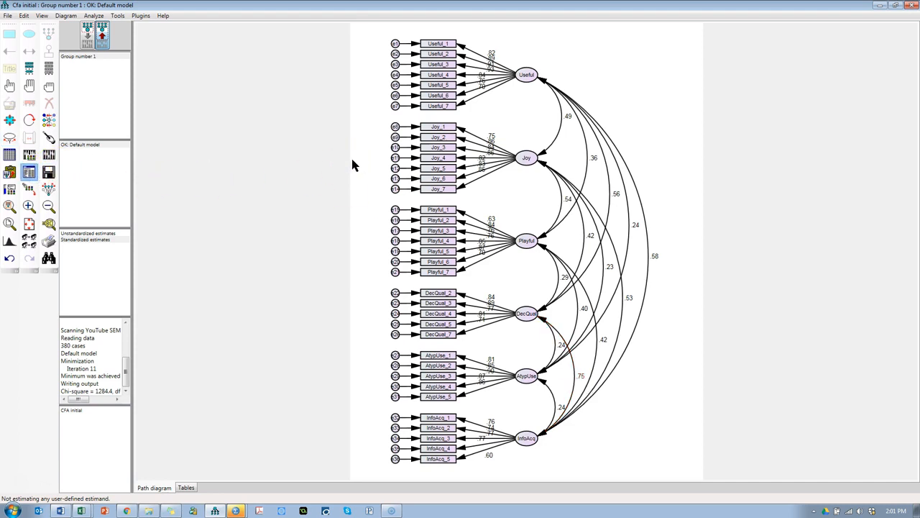
pyautogui.click(616, 117)
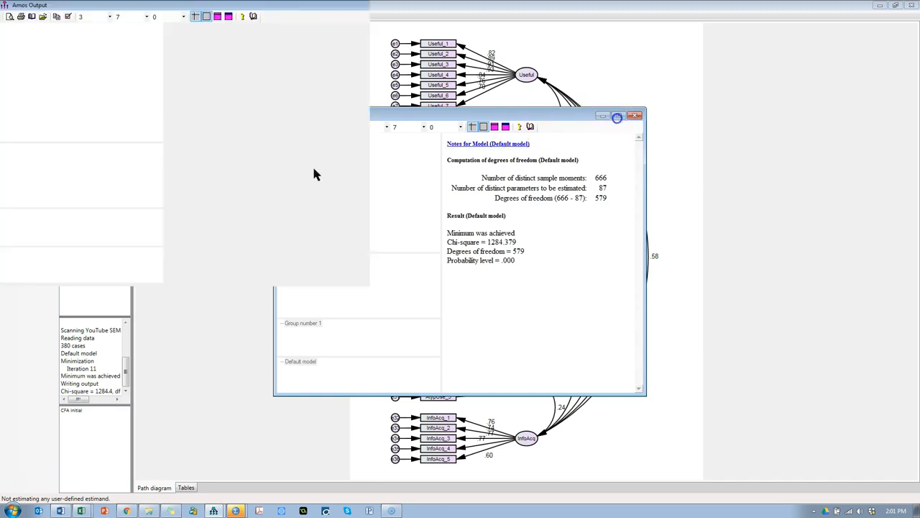
pyautogui.click(10, 96)
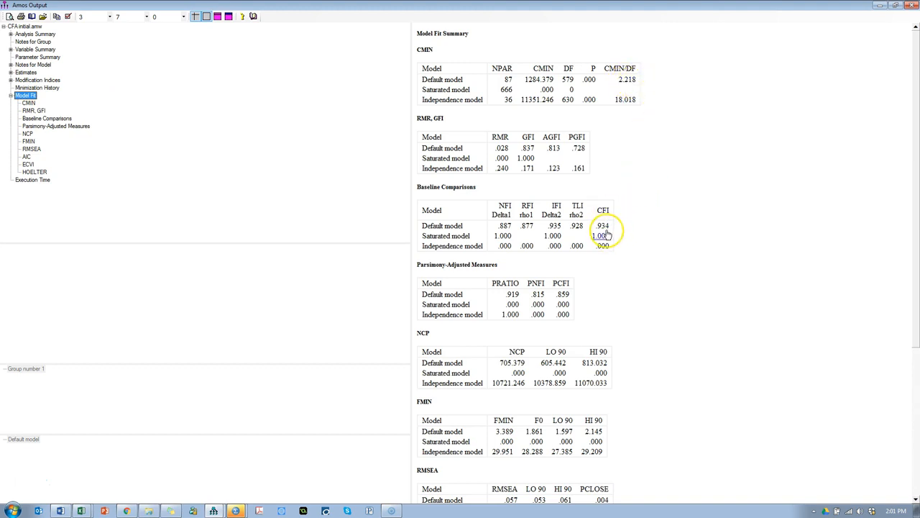
pyautogui.click(712, 356)
pyautogui.scroll(-5, 712, 357)
pyautogui.scroll(-1, 712, 359)
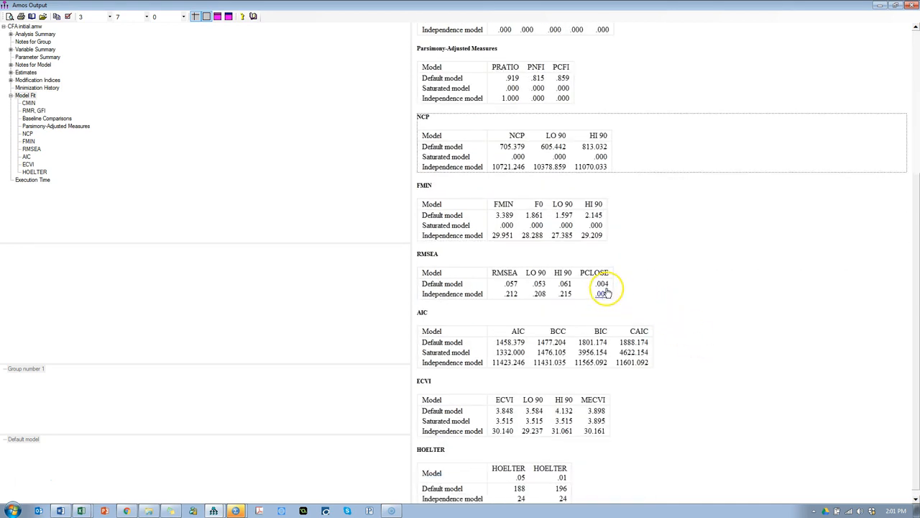
pyautogui.click(512, 287)
pyautogui.scroll(1, 683, 289)
pyautogui.scroll(3, 683, 289)
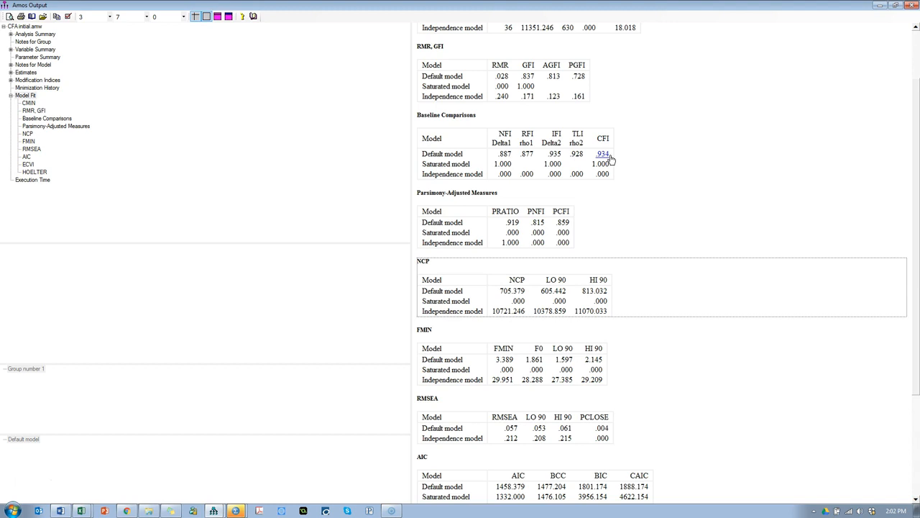
# Check the sample size in the notes for the group and review the CMIN values in the Model Fit summary again
pyautogui.click(33, 42)
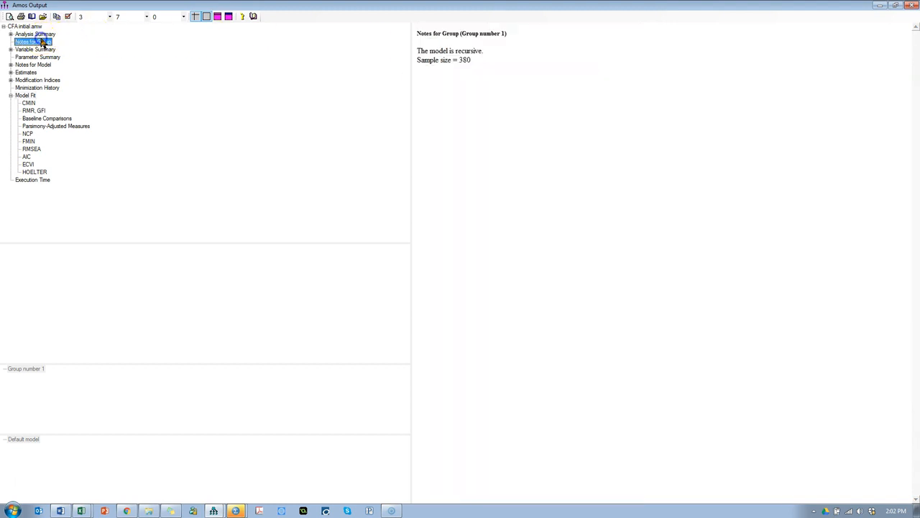
pyautogui.doubleClick(465, 60)
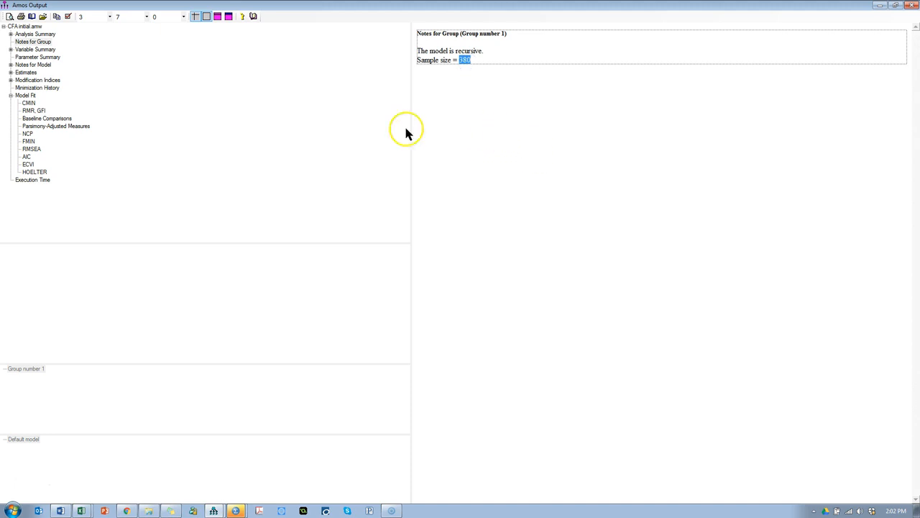
pyautogui.click(25, 96)
pyautogui.click(539, 89)
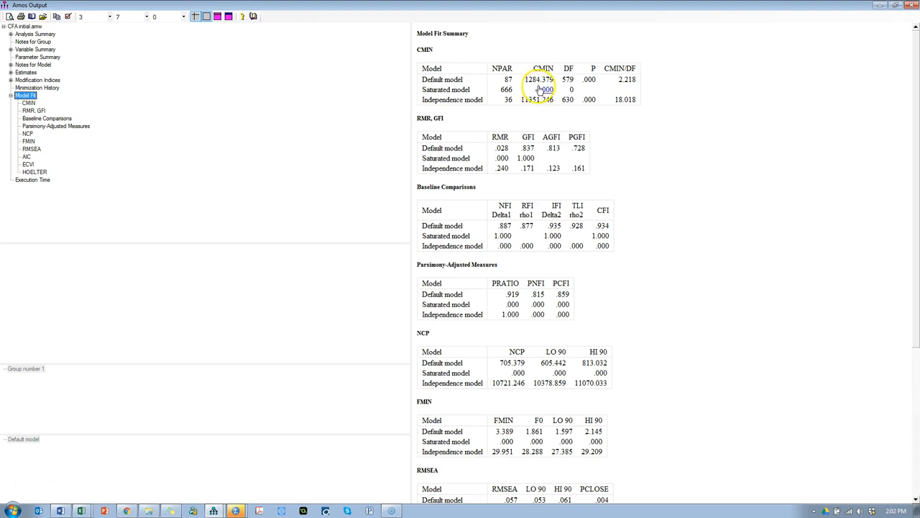
pyautogui.click(531, 84)
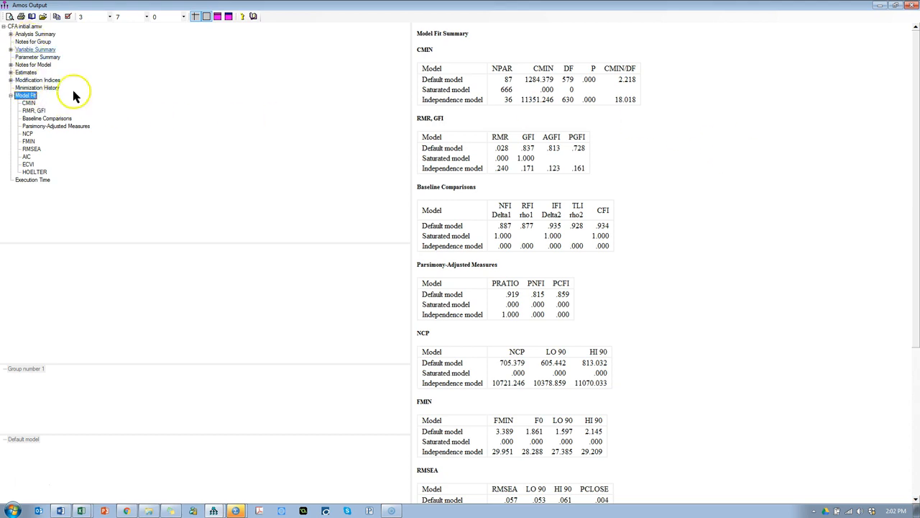
# Review the loadings on the path diagram and examine the modification indices for covariances and regression weights in the text output
pyautogui.click(877, 5)
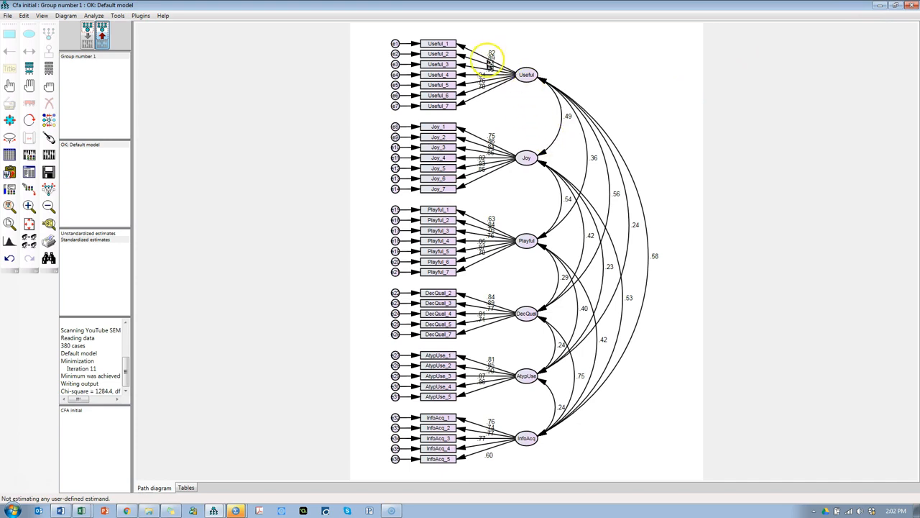
pyautogui.hotkey('alt', 'Tab')
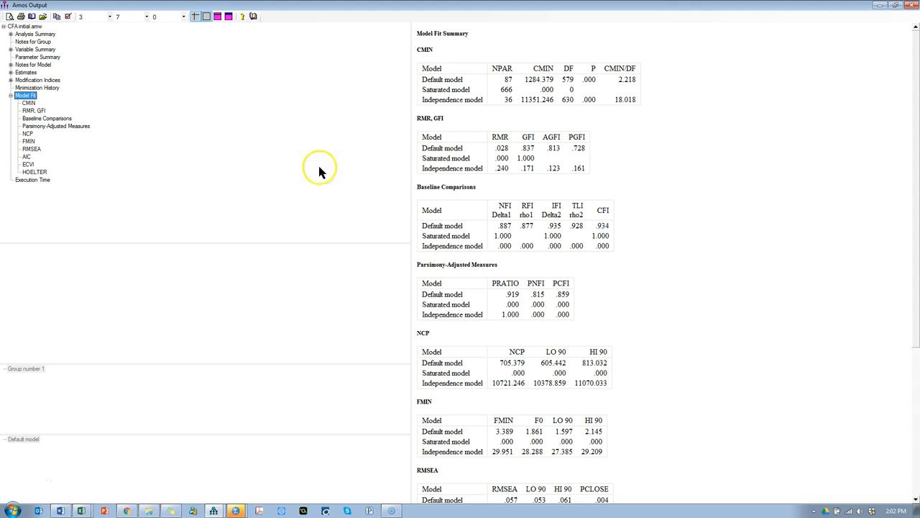
pyautogui.click(41, 81)
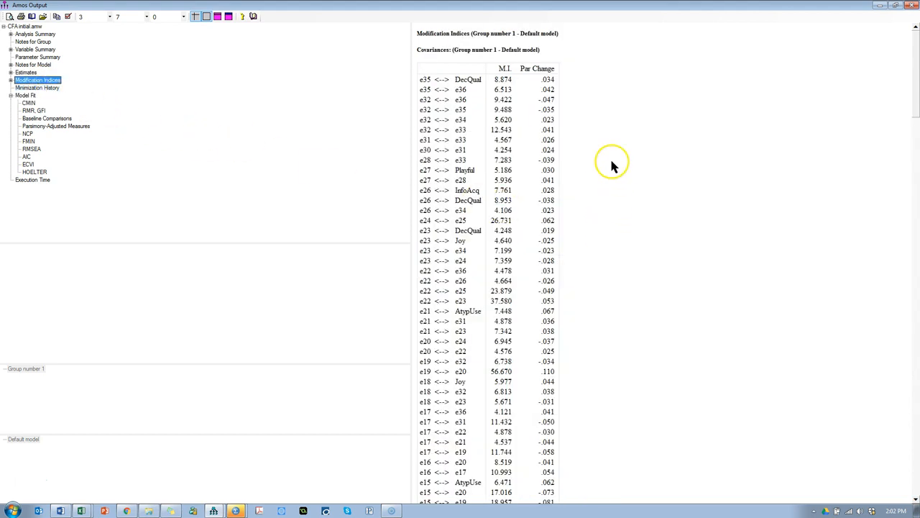
pyautogui.scroll(-20, 611, 165)
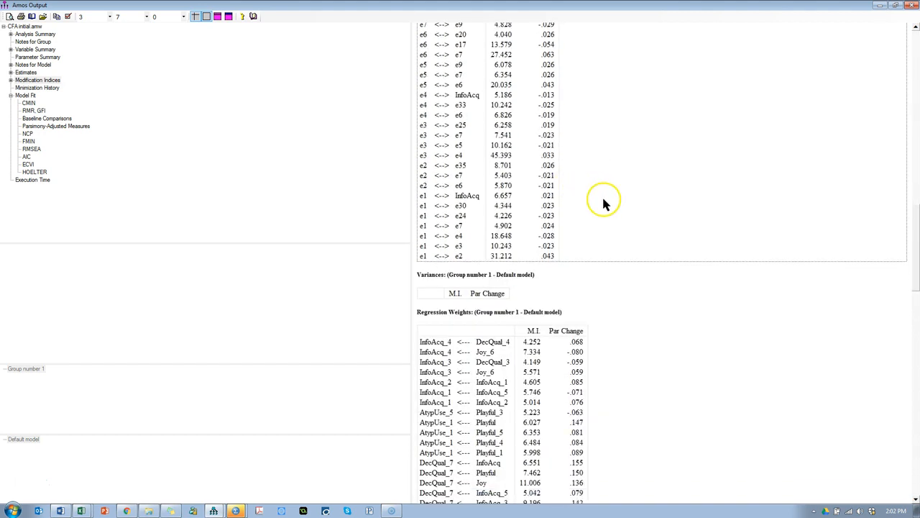
pyautogui.scroll(10, 601, 194)
# Set the threshold for modification indices to 20 in the analysis properties and recalculate the estimates
pyautogui.hotkey('alt', 'Tab')
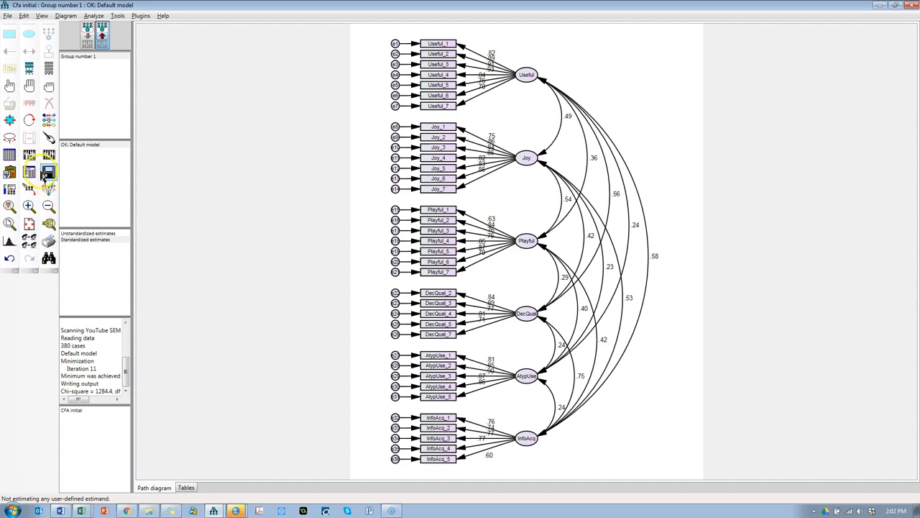
pyautogui.click(29, 158)
pyautogui.click(397, 136)
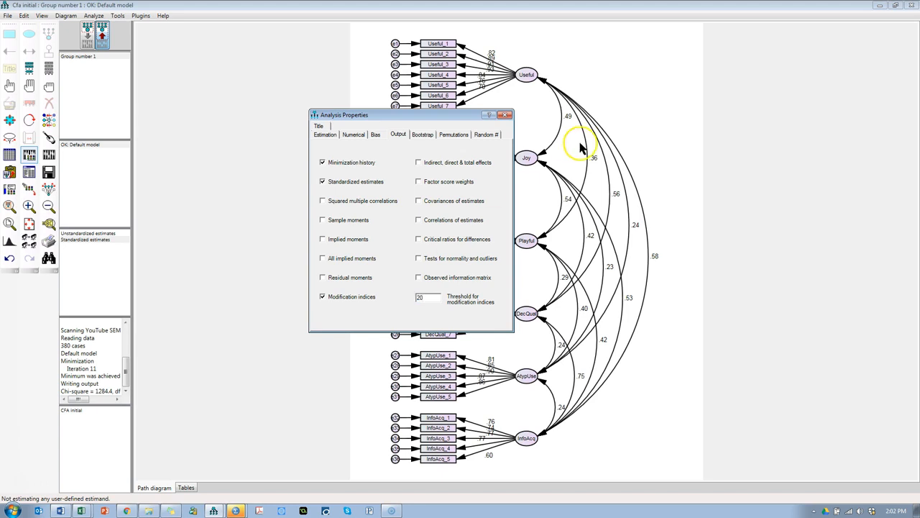
pyautogui.click(507, 116)
pyautogui.click(48, 156)
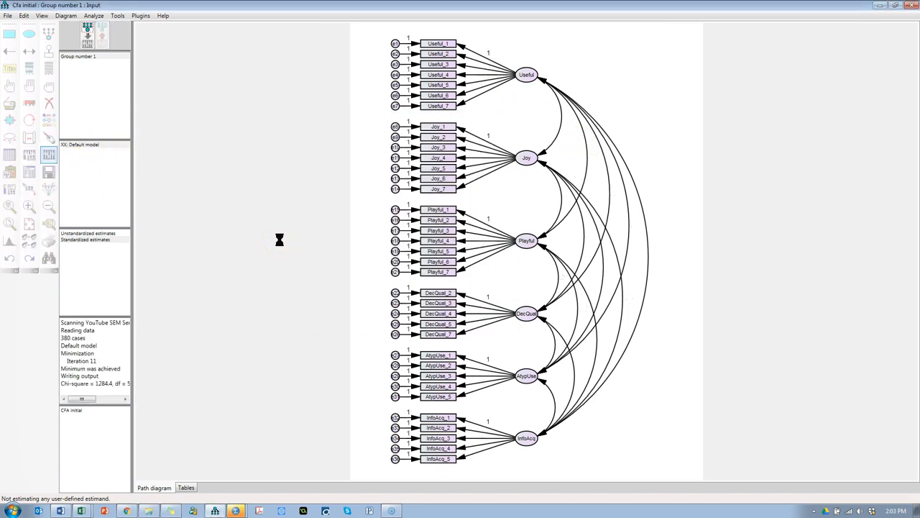
# Use the covariance modification indices to covary the Joy error terms e13 and e14, and recalculate the estimates
pyautogui.click(49, 172)
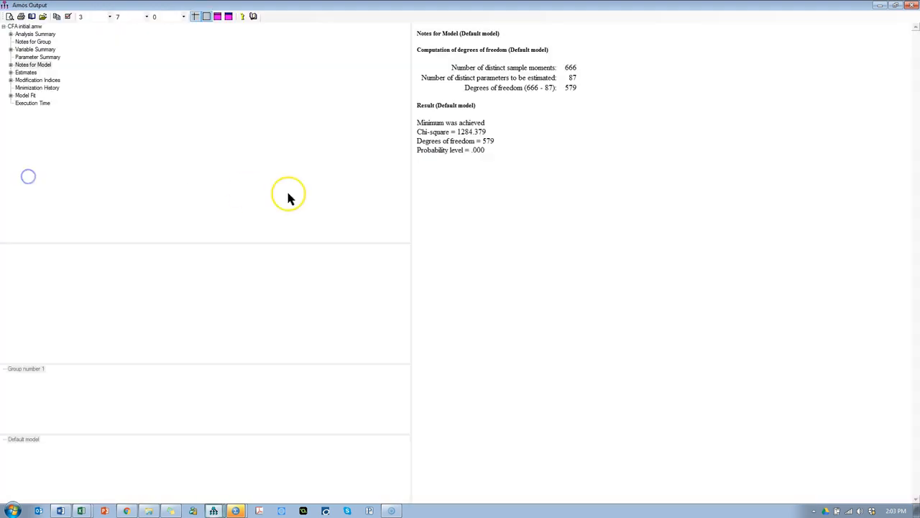
pyautogui.click(35, 84)
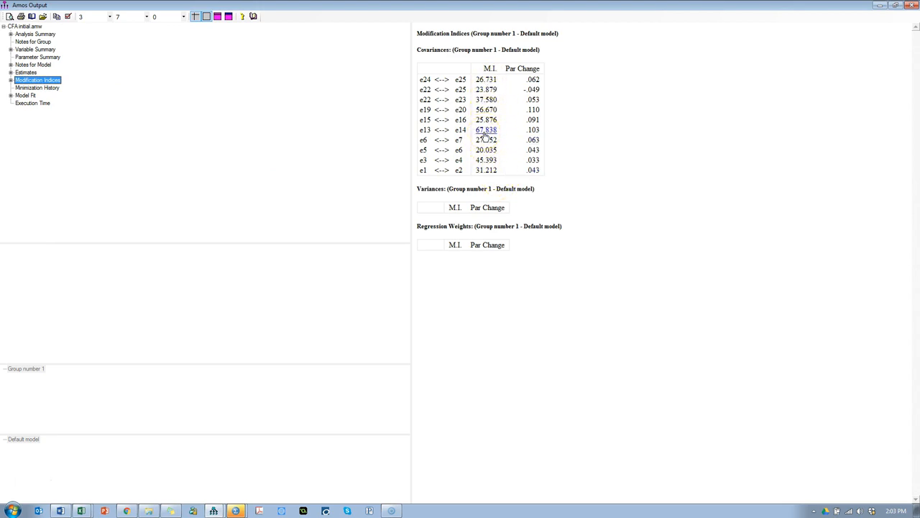
pyautogui.hotkey('alt', 'Tab')
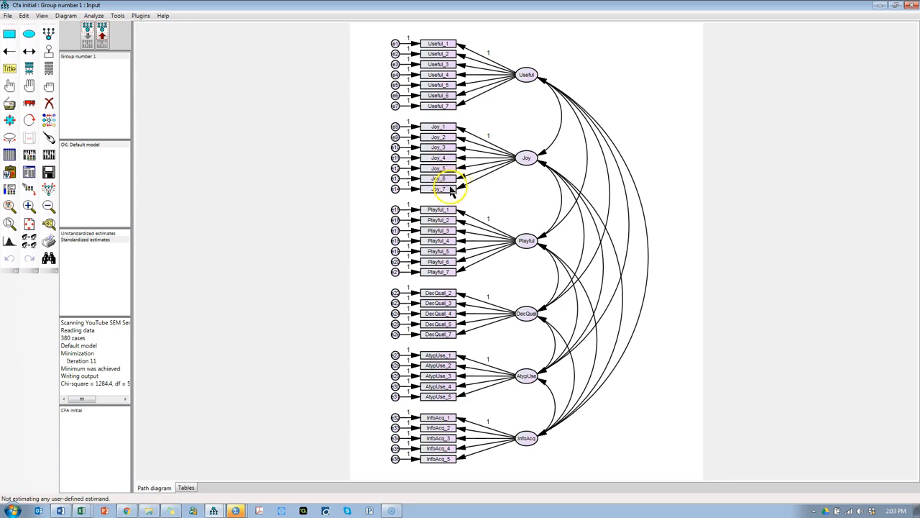
pyautogui.click(29, 51)
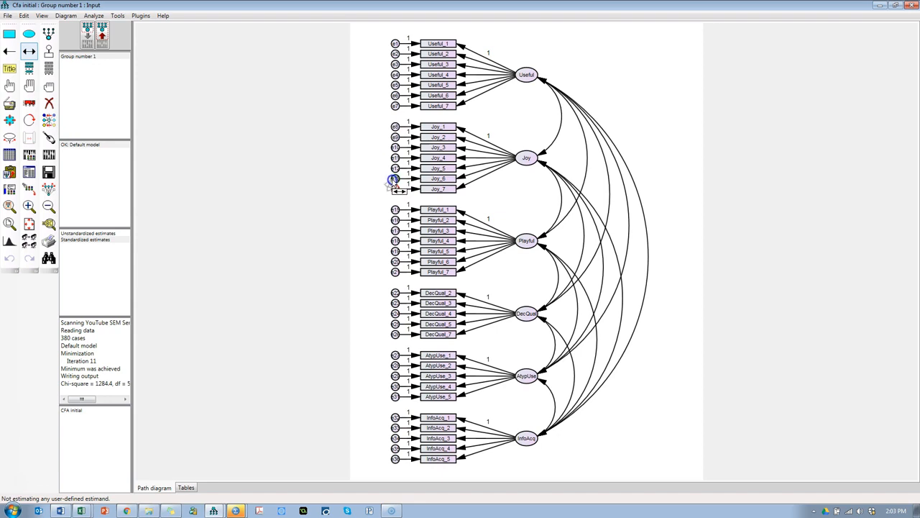
pyautogui.moveTo(396, 181); pyautogui.dragTo(394, 178)
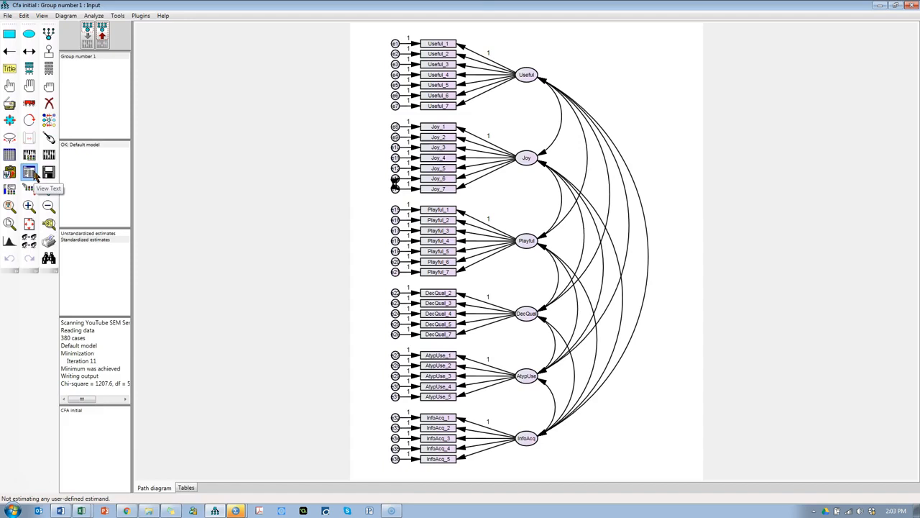
# Recheck the model fit and modification indices, and covary the Playful error terms e19 and e20 in a recalculated model
pyautogui.click(30, 174)
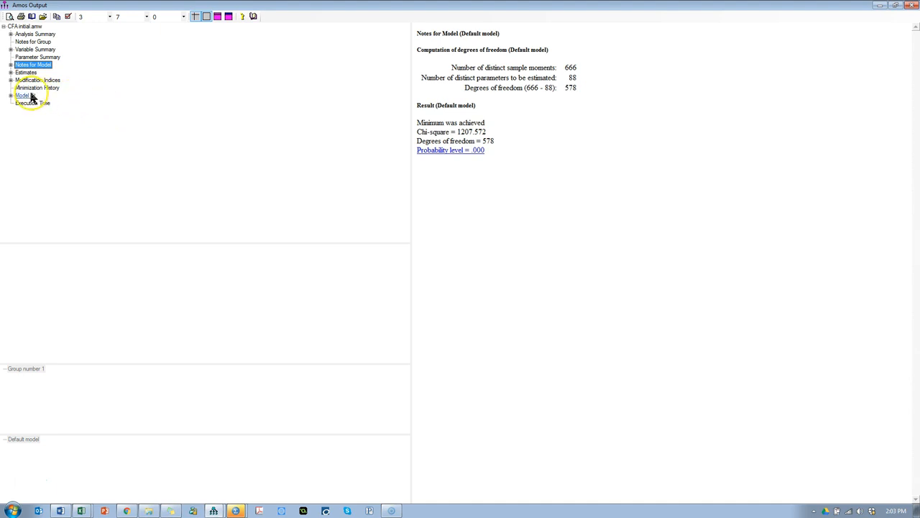
pyautogui.click(28, 95)
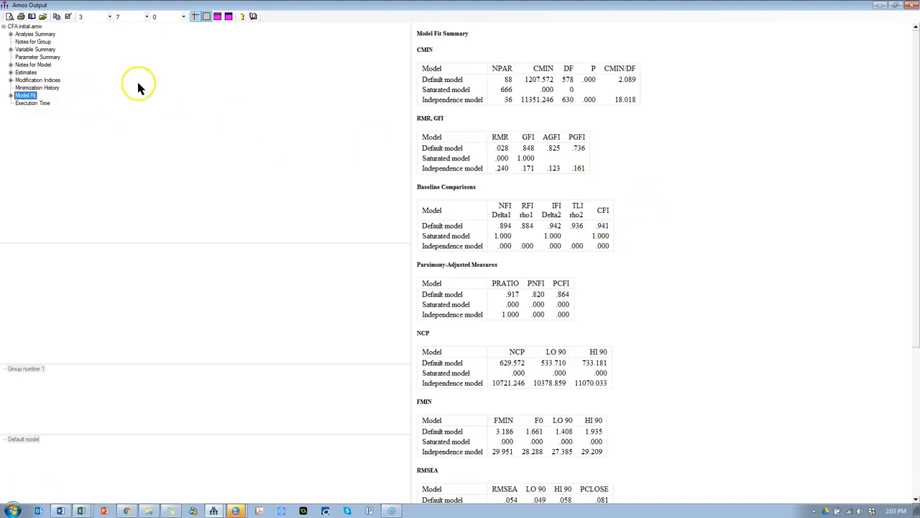
pyautogui.click(37, 81)
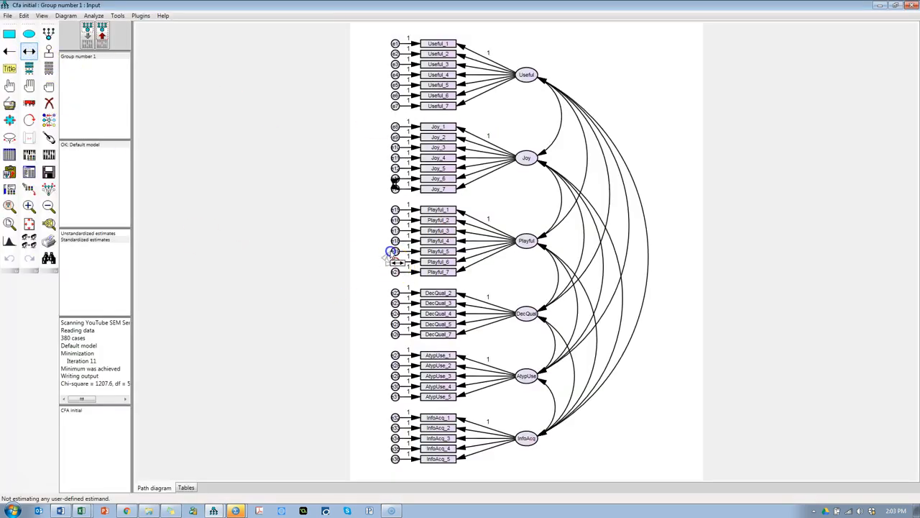
pyautogui.moveTo(394, 251); pyautogui.dragTo(394, 261)
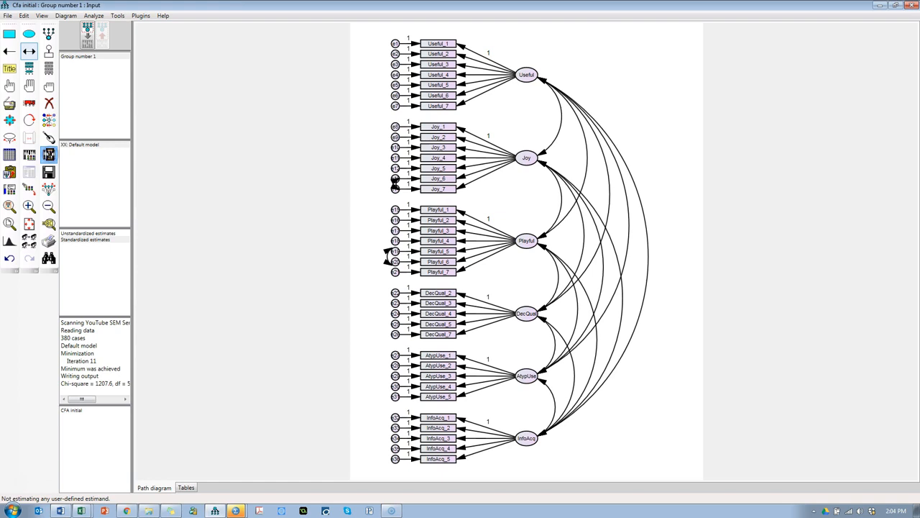
pyautogui.click(49, 155)
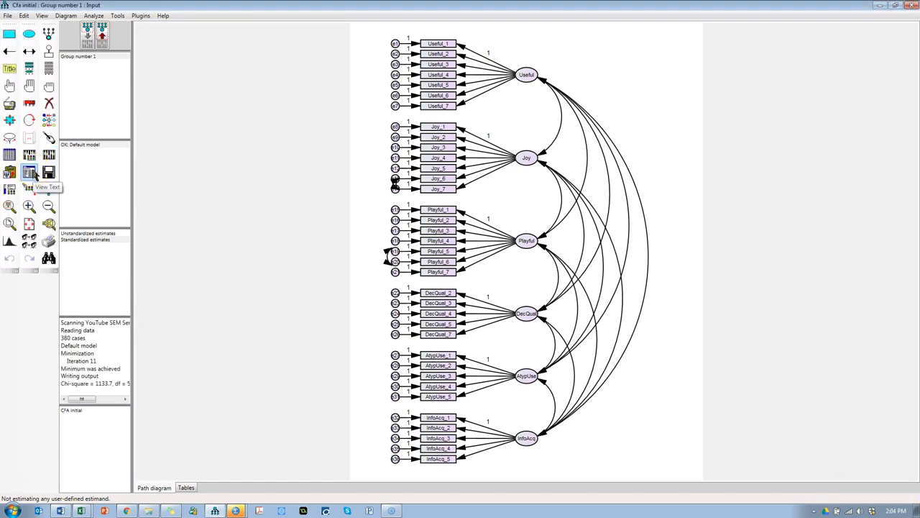
# Review the updated fit and modification indices, and covary the Useful error terms e3 and e4 in a recalculated model
pyautogui.click(32, 175)
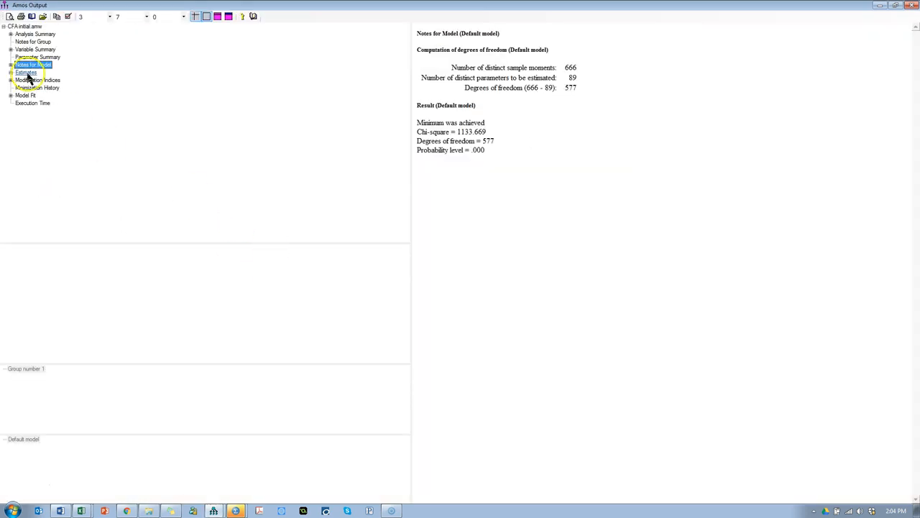
pyautogui.click(25, 95)
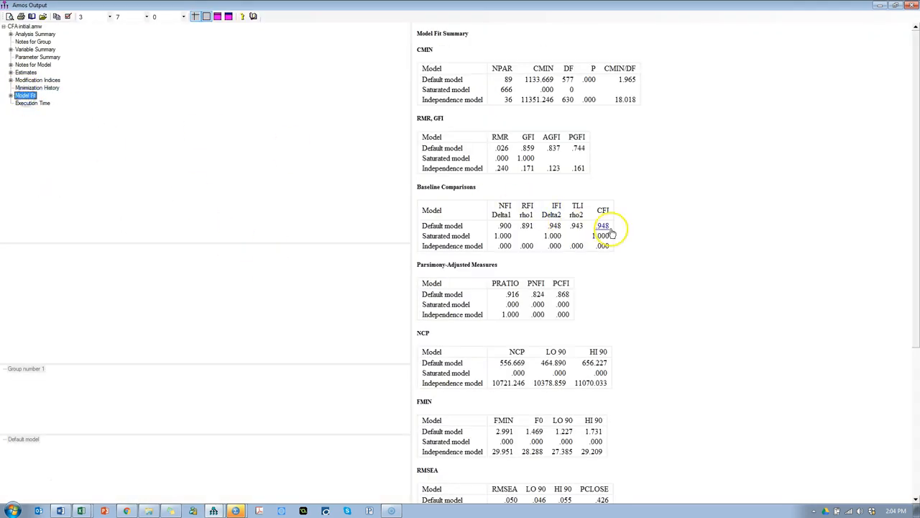
pyautogui.click(36, 80)
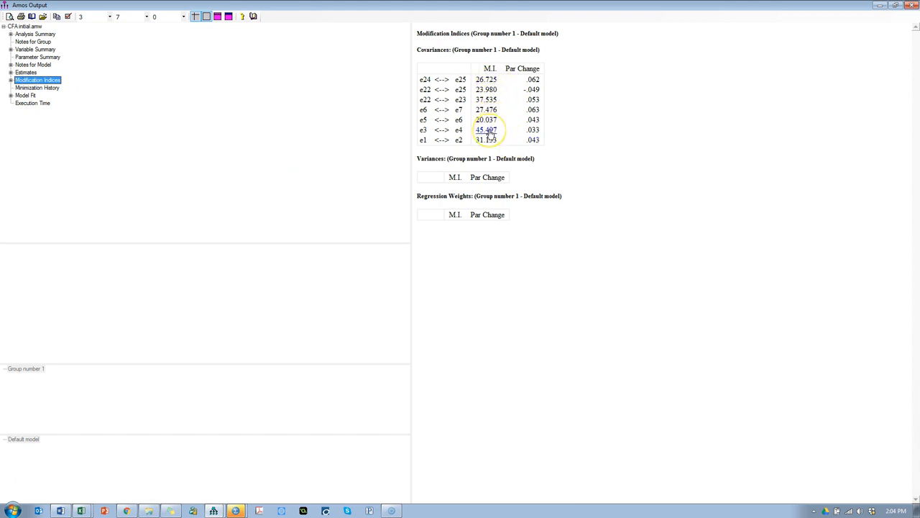
pyautogui.hotkey('alt', 'Tab')
pyautogui.click(29, 51)
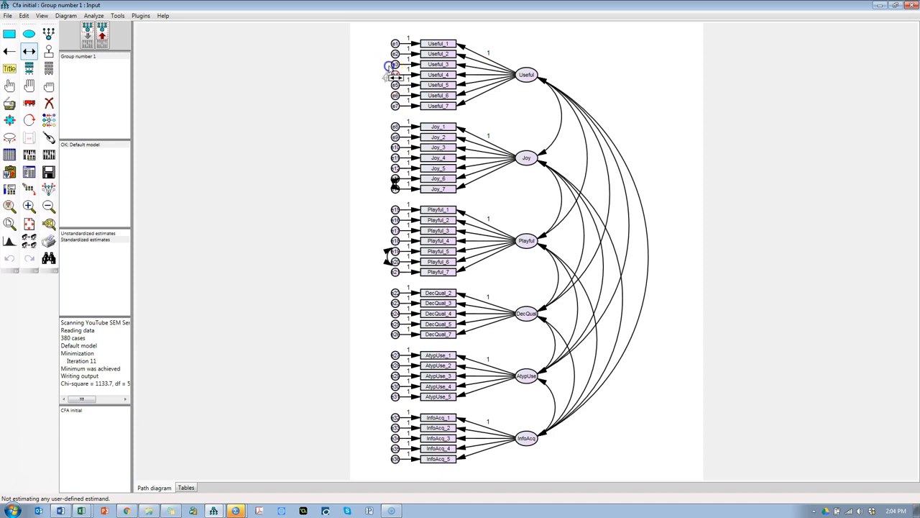
pyautogui.moveTo(394, 68); pyautogui.dragTo(395, 75)
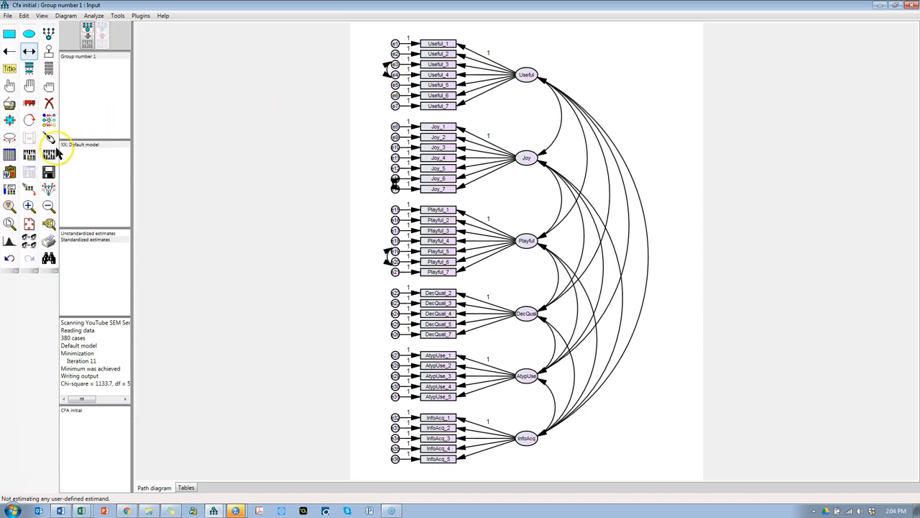
pyautogui.click(49, 153)
# Examine CMIN/DF, CFI, RMSEA and PCLOSE in the Model Fit summary, and display the standardized estimates on the path diagram
pyautogui.click(29, 171)
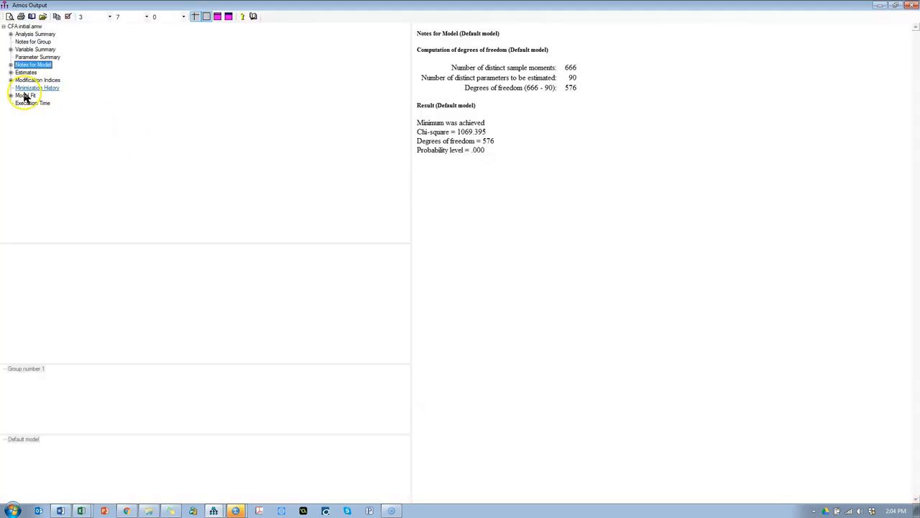
pyautogui.click(25, 96)
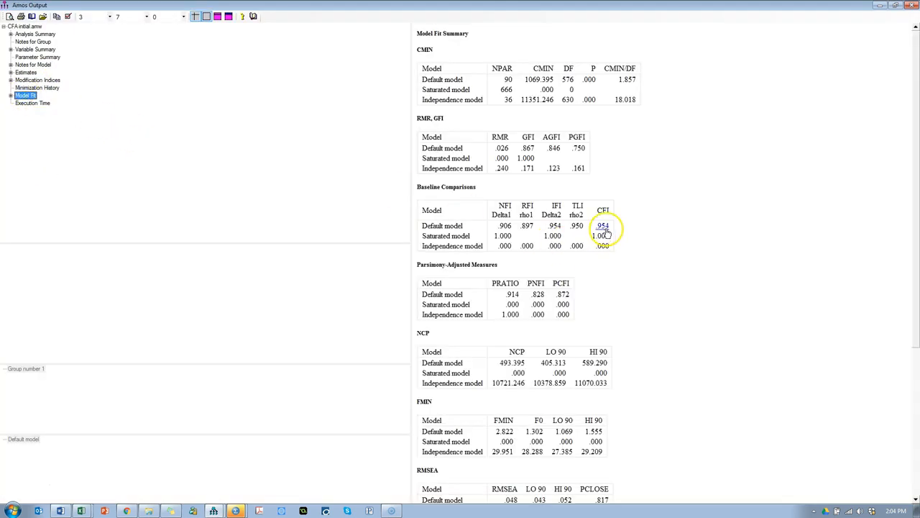
pyautogui.click(658, 369)
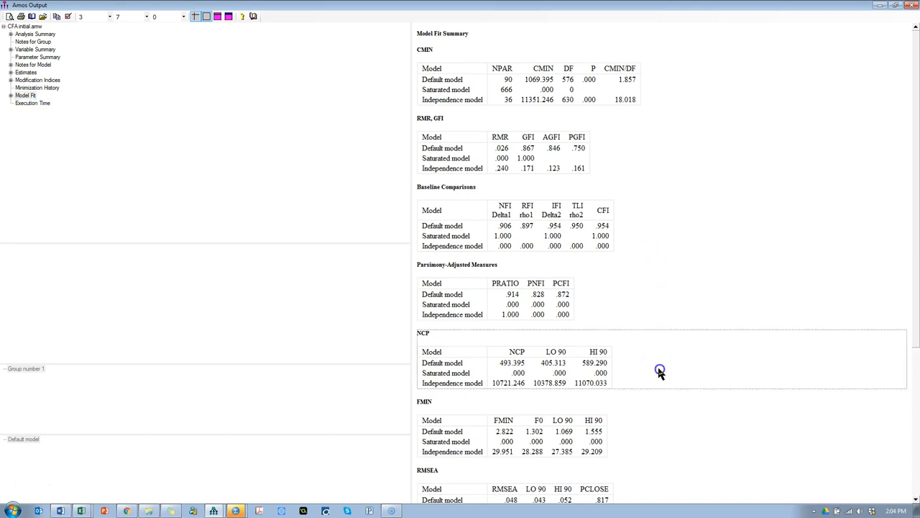
pyautogui.scroll(-3, 657, 369)
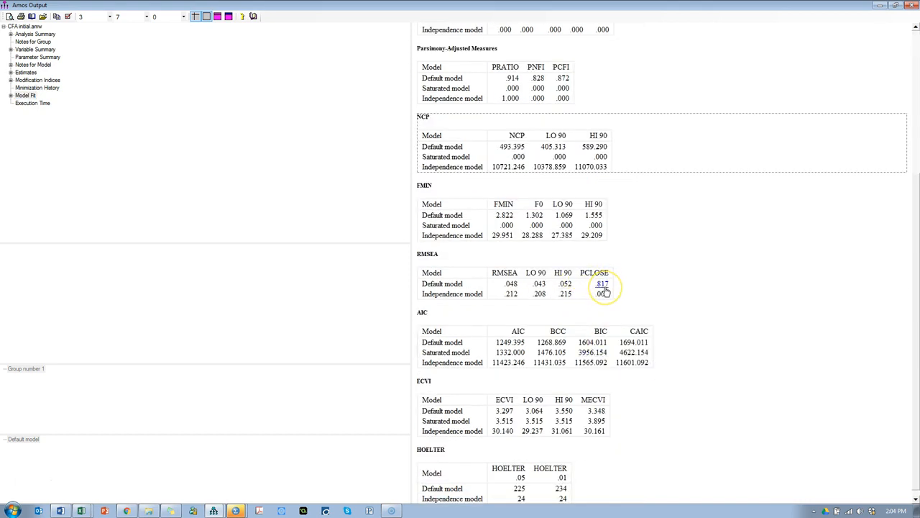
pyautogui.click(516, 284)
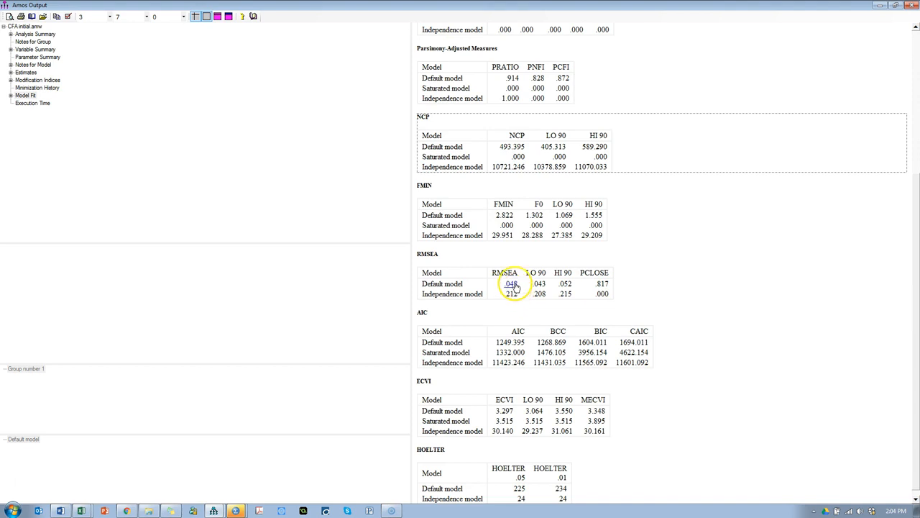
pyautogui.scroll(5, 626, 288)
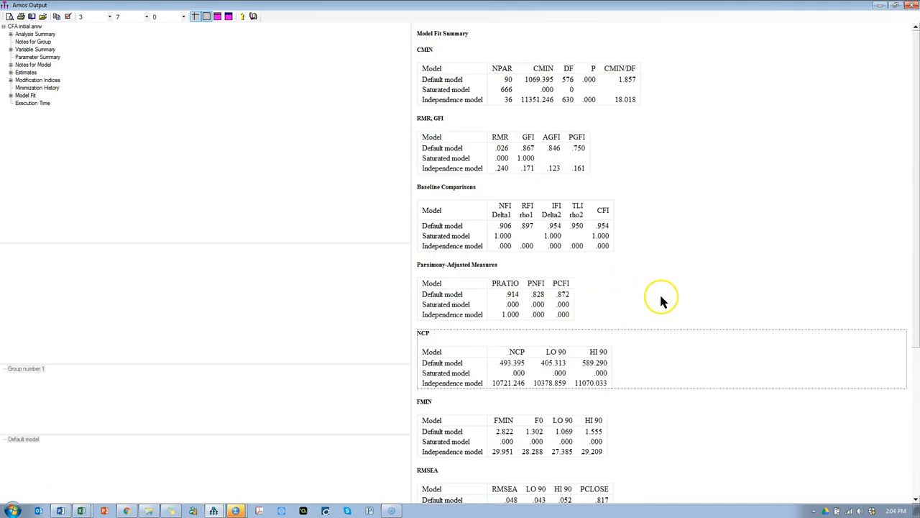
pyautogui.hotkey('alt', 'Tab')
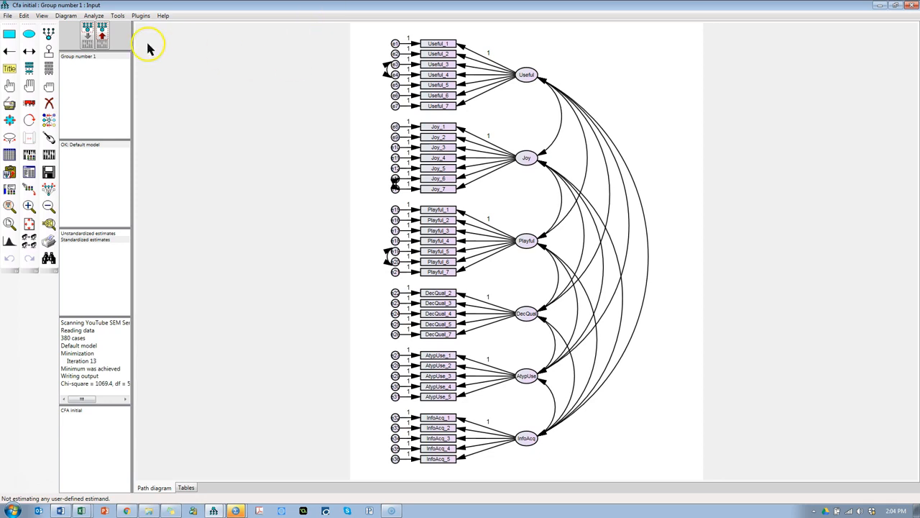
pyautogui.click(106, 36)
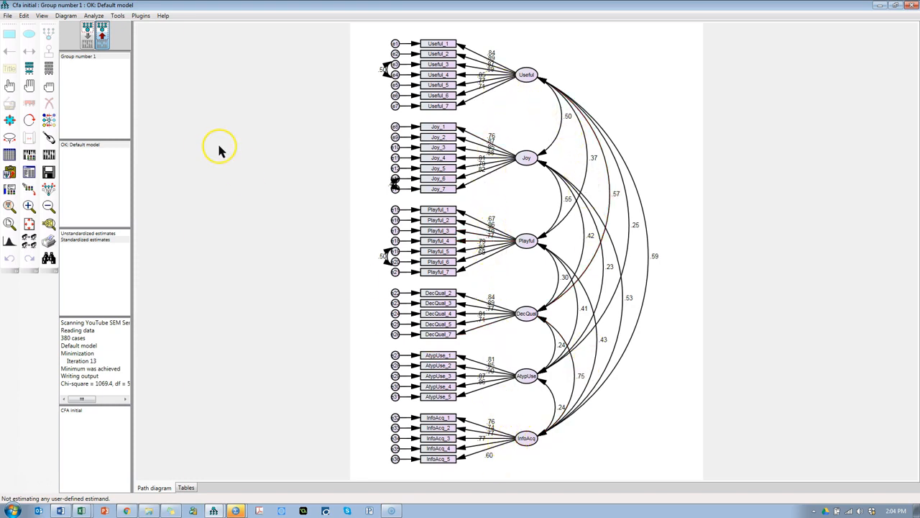
# Read the invariance test guideline under Confirmatory Factor Analysis on StatWiki, and check the gender multigroup variable in the Word research model
pyautogui.hotkey('alt', 'Tab')
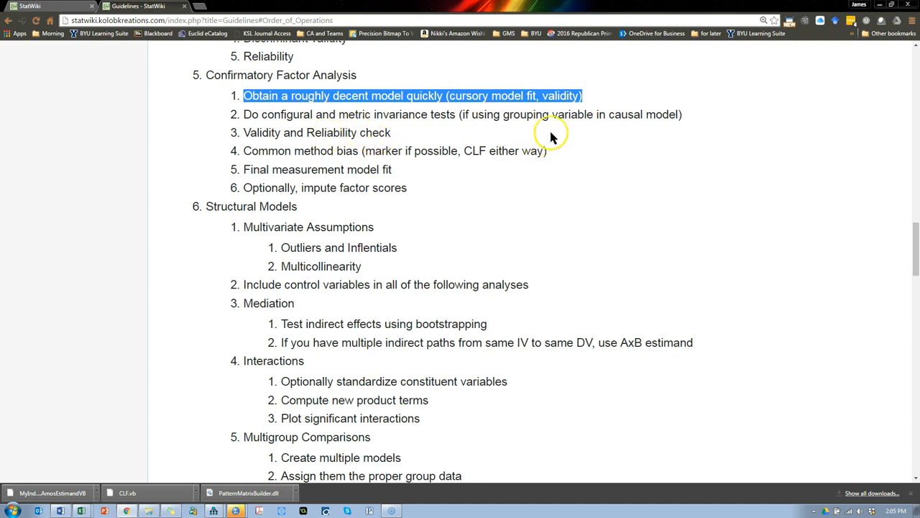
pyautogui.moveTo(493, 115); pyautogui.dragTo(601, 115)
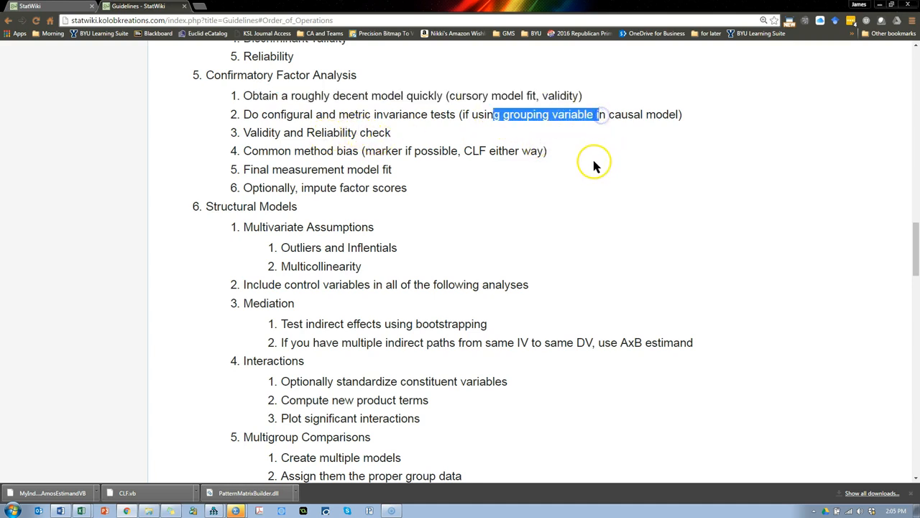
pyautogui.click(612, 119)
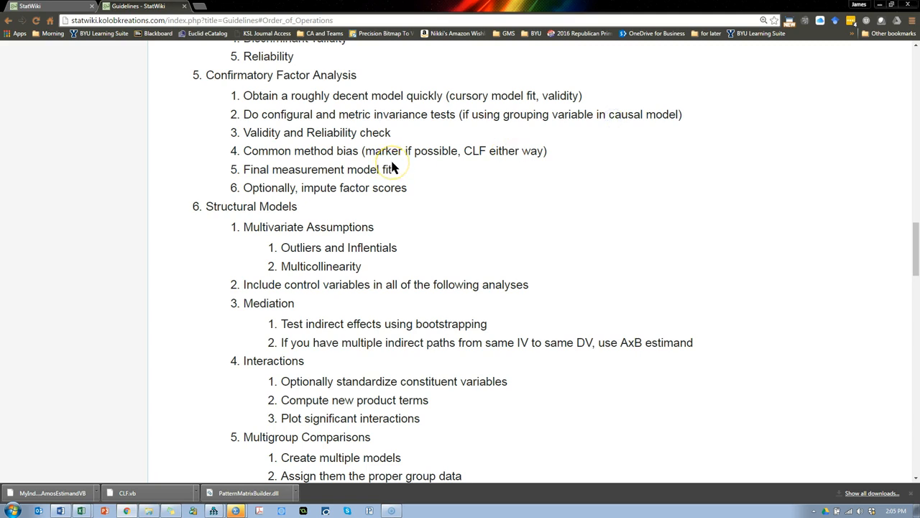
pyautogui.hotkey('alt', 'Tab')
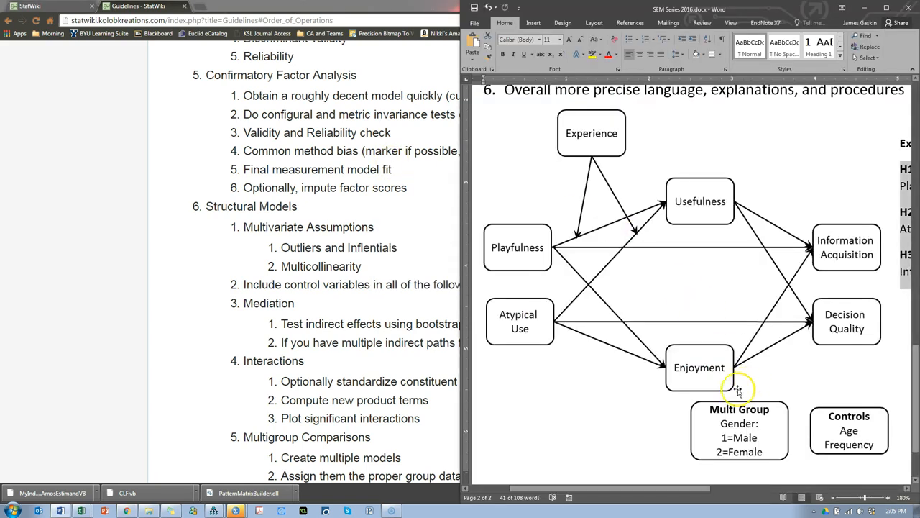
pyautogui.click(360, 172)
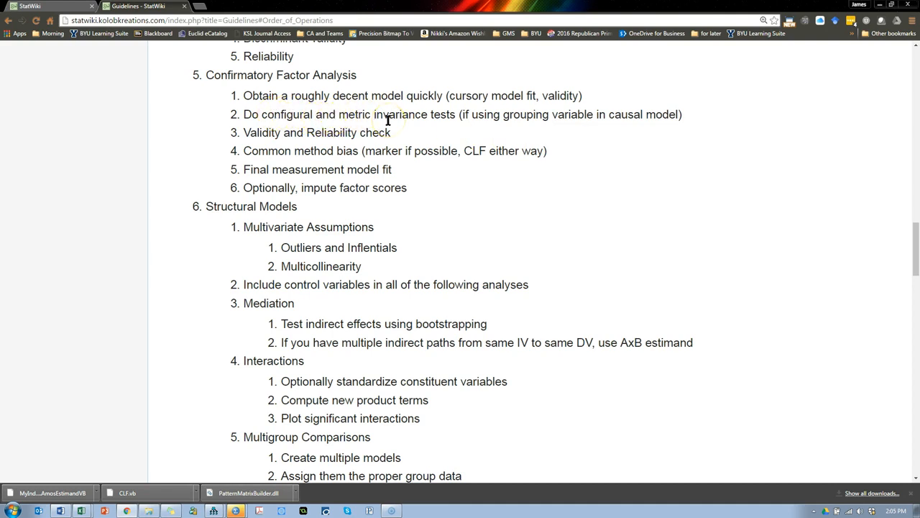
pyautogui.doubleClick(288, 114)
pyautogui.doubleClick(354, 115)
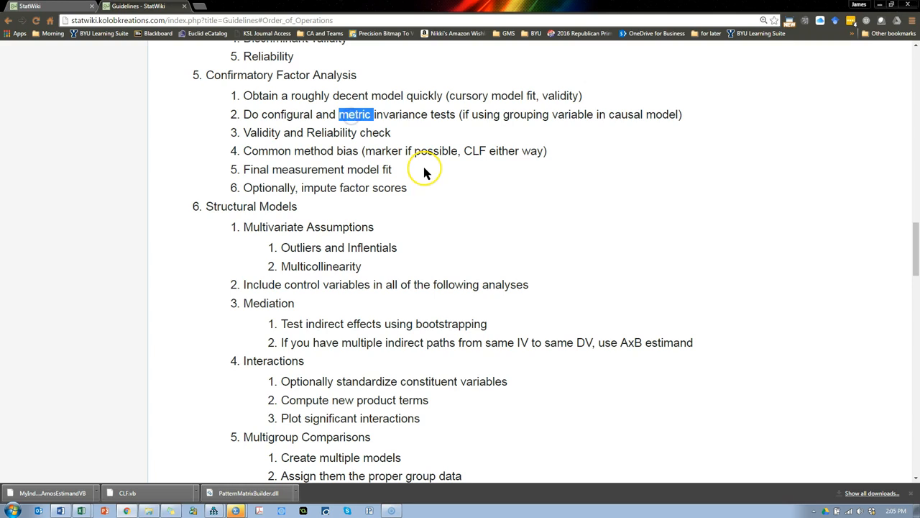
pyautogui.click(300, 115)
pyautogui.doubleClick(301, 114)
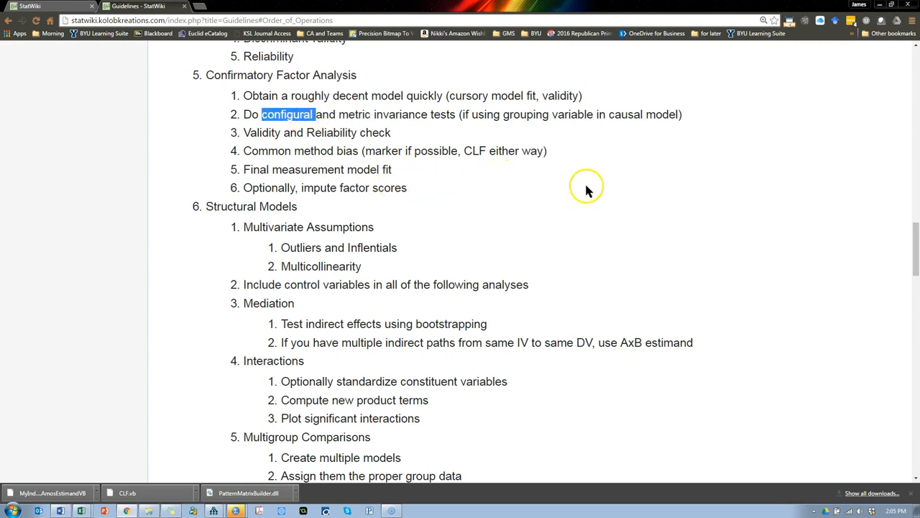
# Switch back to Amos, save the current path diagram and rename Group number 1 as Male
pyautogui.hotkey('alt', 'Tab')
pyautogui.hotkey('alt', 'Tab')
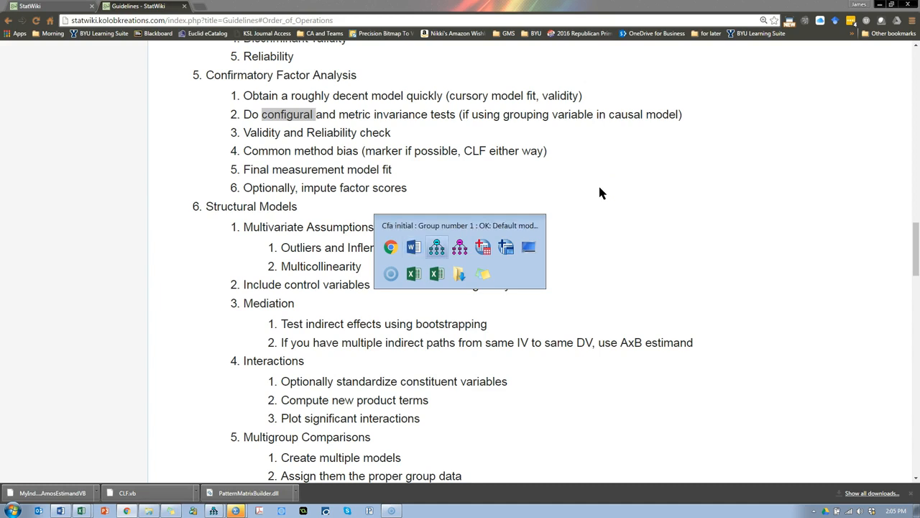
pyautogui.click(49, 174)
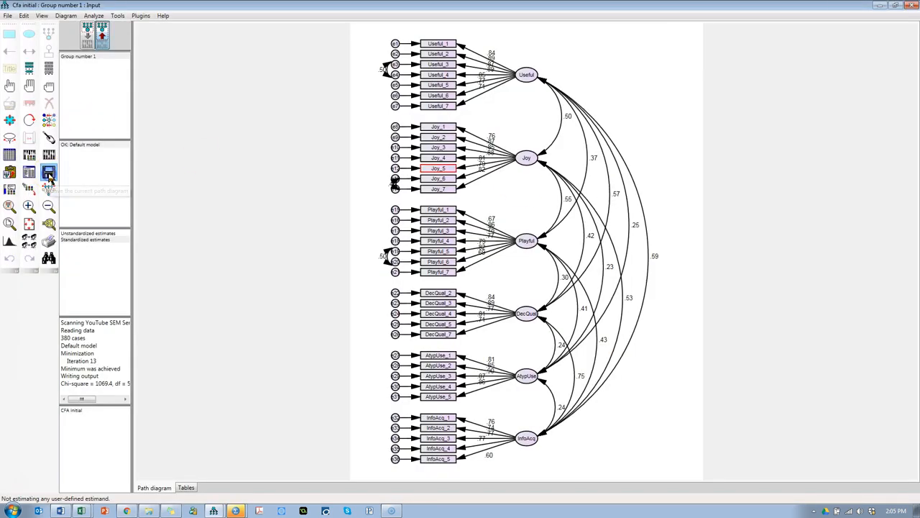
pyautogui.doubleClick(78, 57)
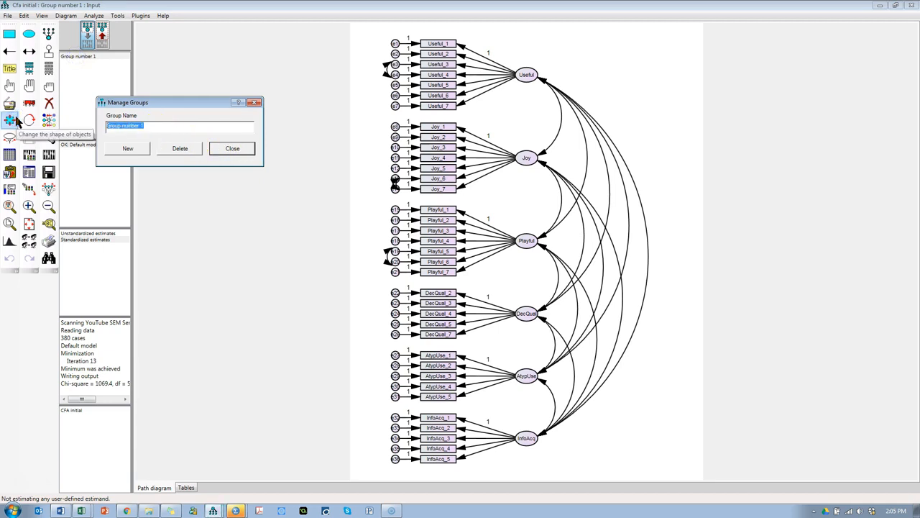
pyautogui.write('Male')
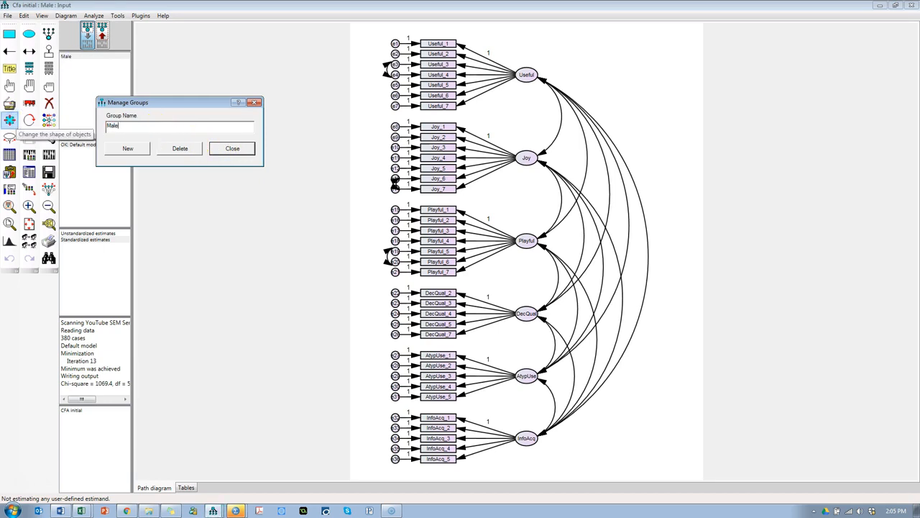
# Add a second group named Female alongside the Male group and finish managing the groups
pyautogui.click(129, 149)
pyautogui.moveTo(146, 125); pyautogui.dragTo(99, 126)
pyautogui.write('Fe.ma')
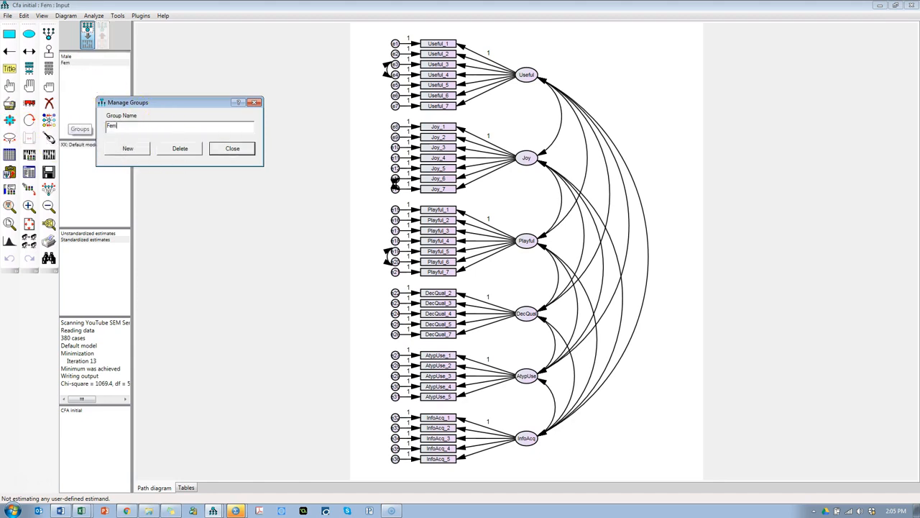
pyautogui.click(230, 149)
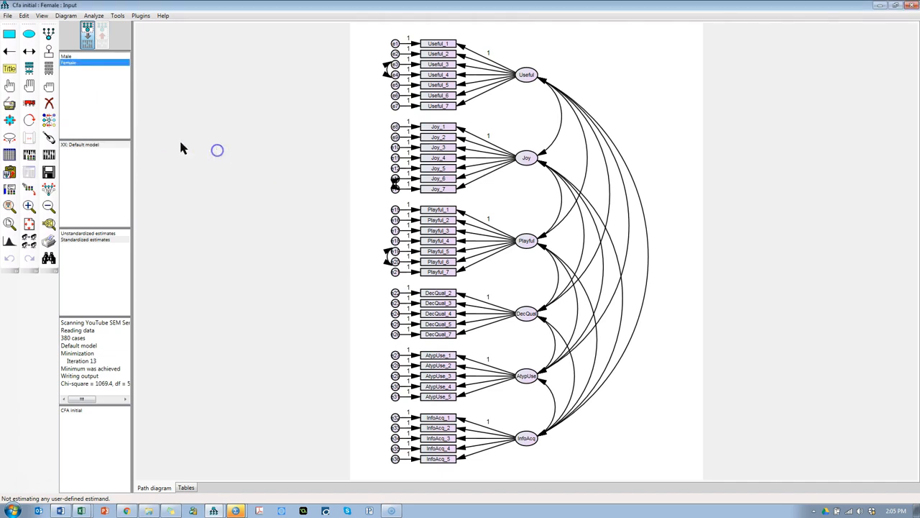
pyautogui.click(85, 63)
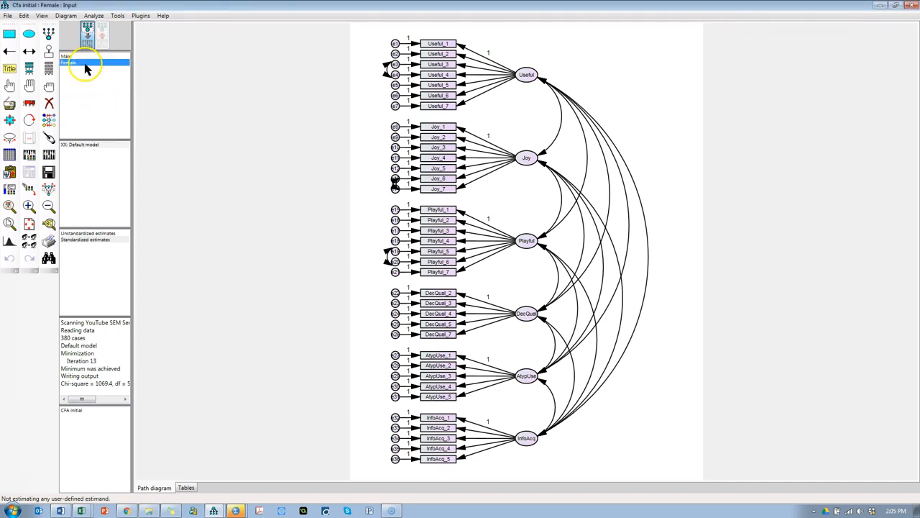
# Assign the data file YouTube SEM Series Trimmed No Missing.sav to the Female group
pyautogui.click(10, 154)
pyautogui.click(389, 208)
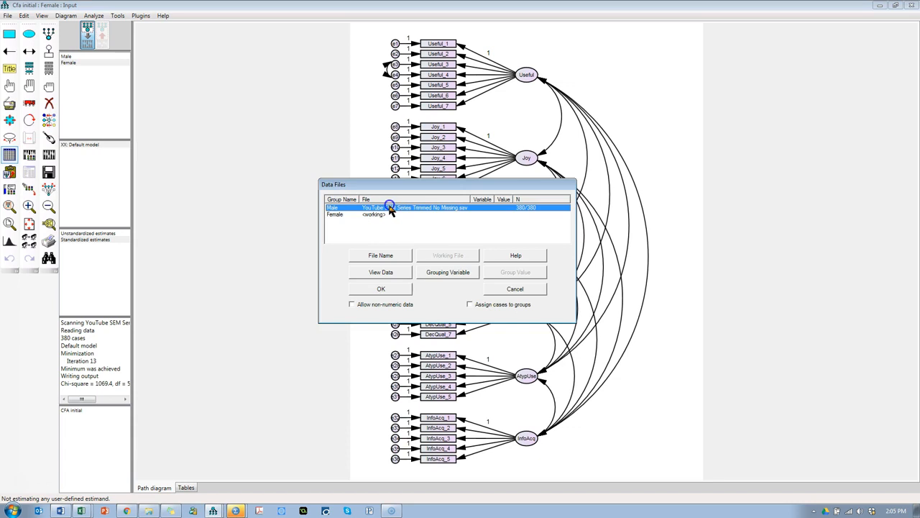
pyautogui.doubleClick(384, 216)
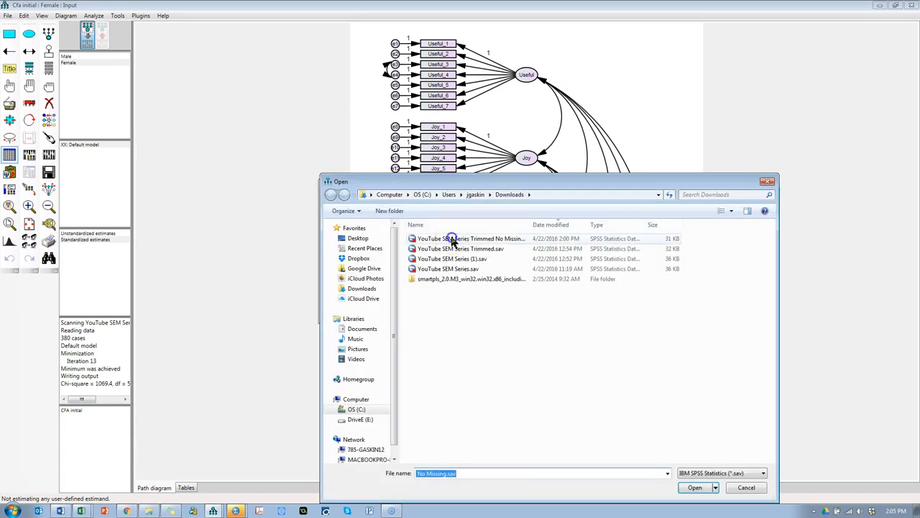
pyautogui.doubleClick(451, 238)
# Set the Male group's grouping variable to Gender with group value 1
pyautogui.click(459, 207)
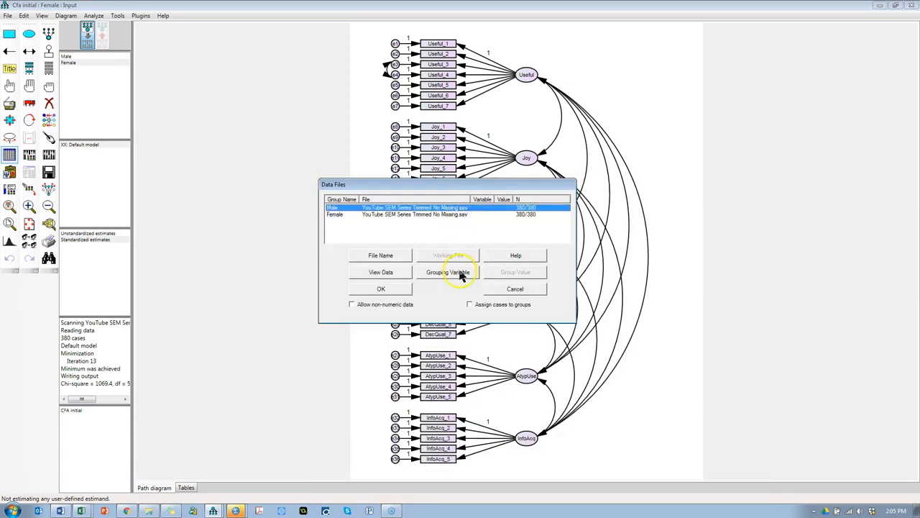
pyautogui.click(461, 272)
pyautogui.scroll(-5, 439, 259)
pyautogui.click(430, 273)
pyautogui.click(435, 300)
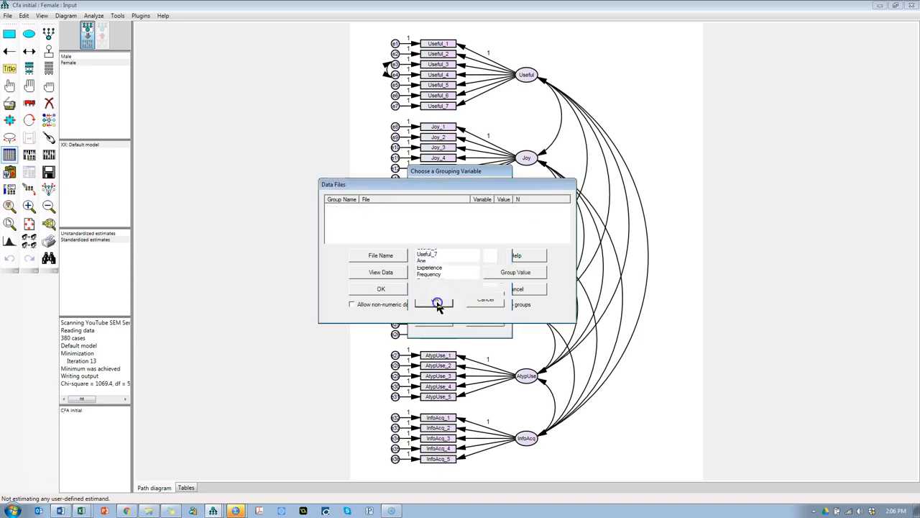
pyautogui.click(515, 273)
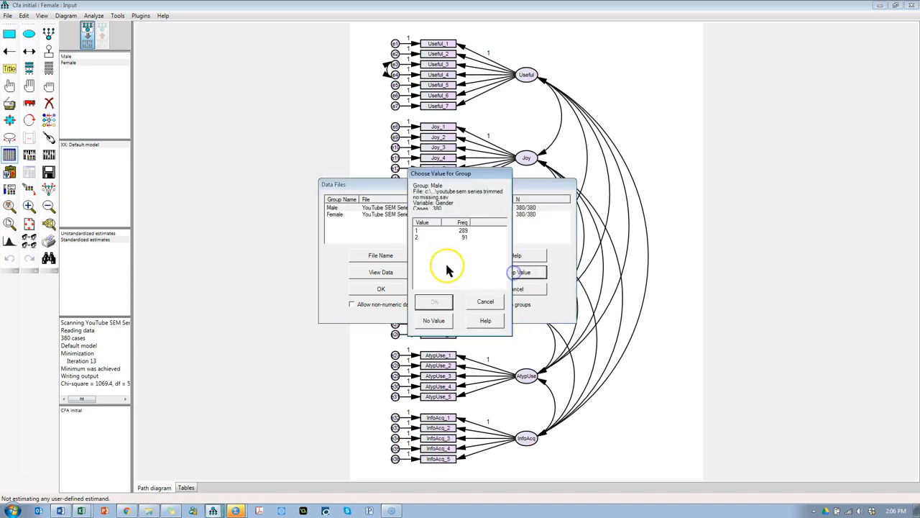
pyautogui.click(425, 230)
pyautogui.click(436, 302)
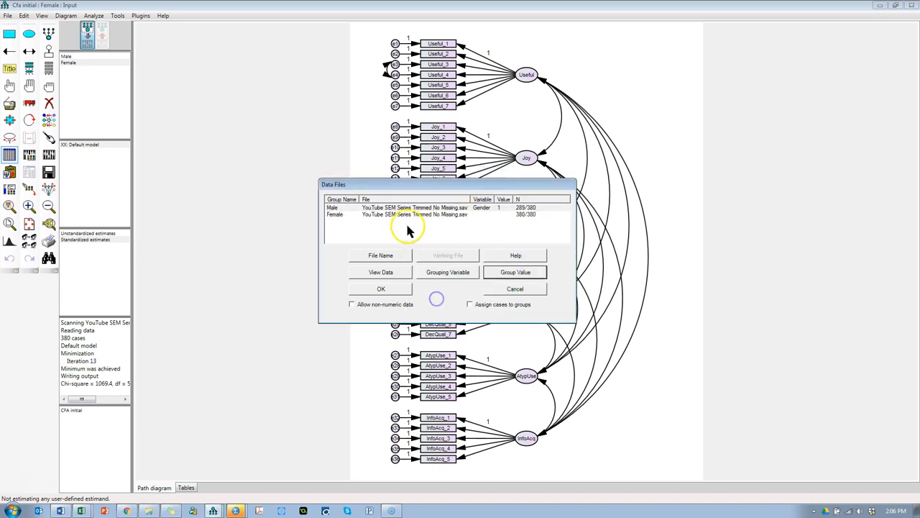
# Set the Female group's grouping variable to Gender with group value 2, and accept the data file assignments
pyautogui.click(417, 215)
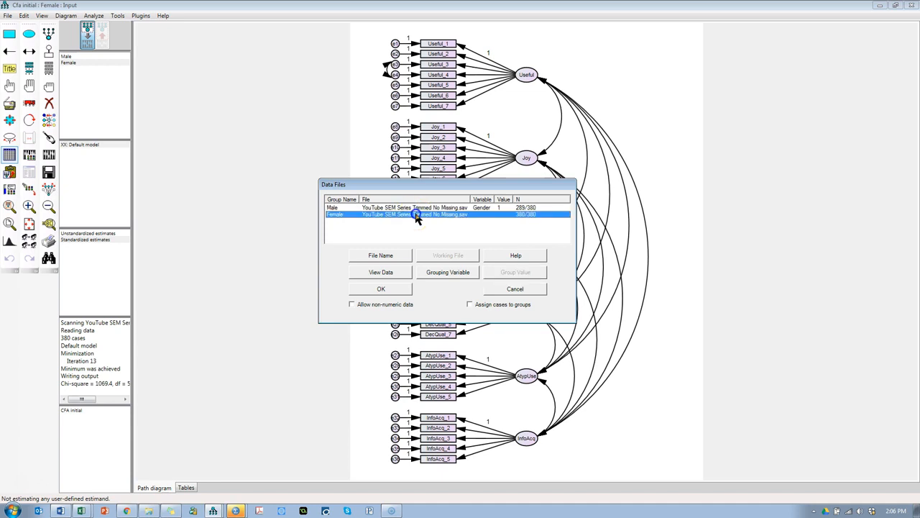
pyautogui.click(462, 277)
pyautogui.click(434, 255)
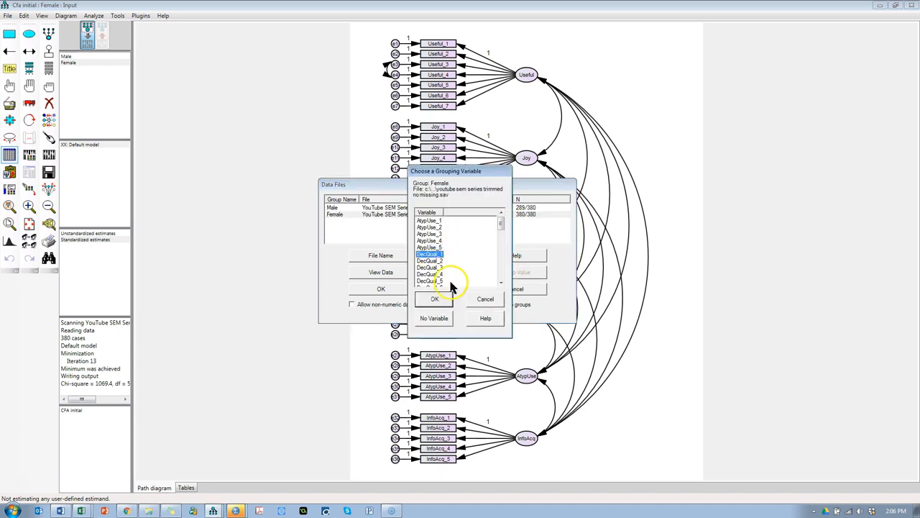
pyautogui.press('g')
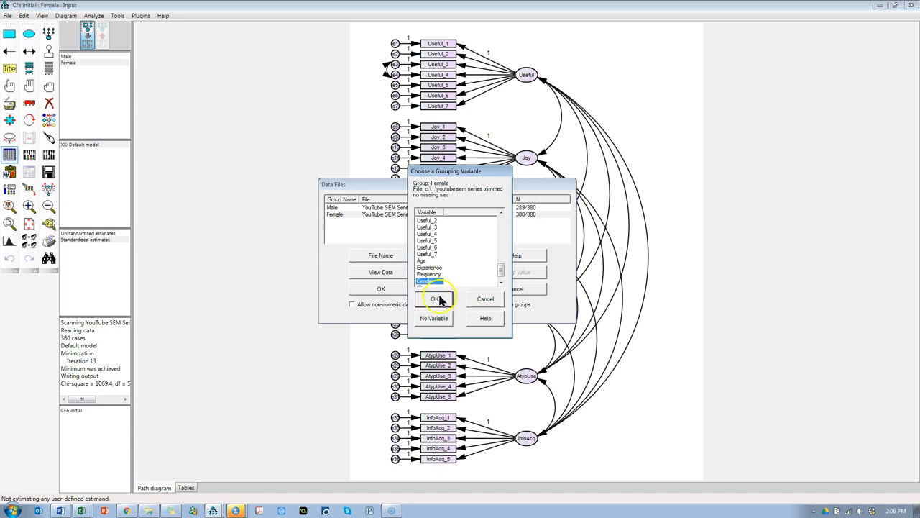
pyautogui.click(437, 299)
pyautogui.click(489, 272)
pyautogui.click(435, 238)
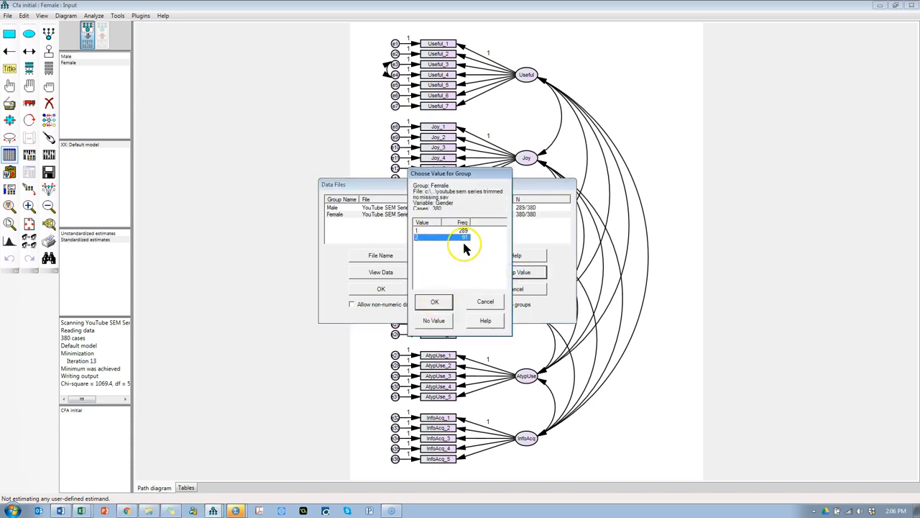
pyautogui.click(424, 304)
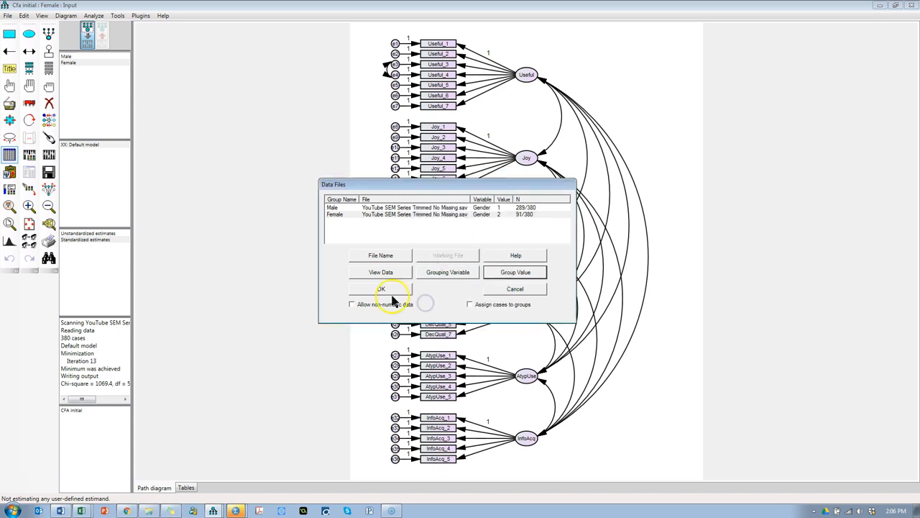
pyautogui.click(394, 292)
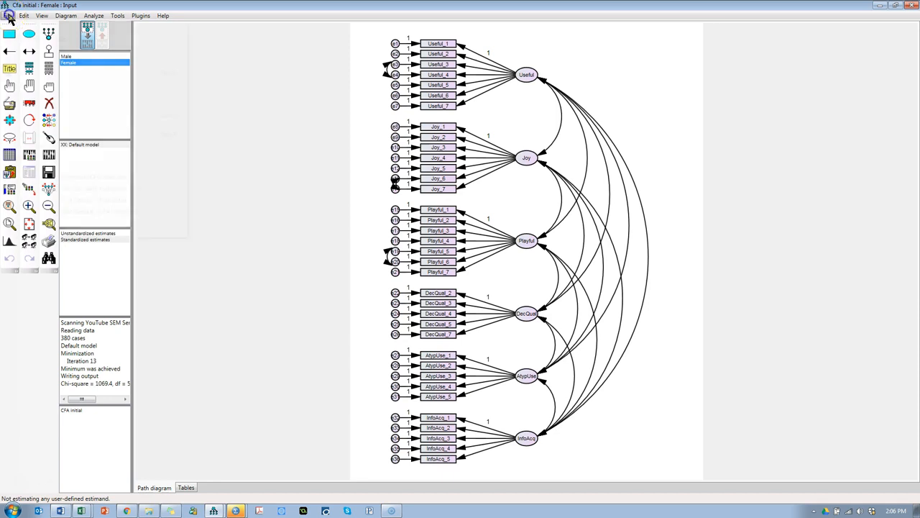
# Save the two-group model as a new file named CFA invariance
pyautogui.click(9, 16)
pyautogui.click(33, 87)
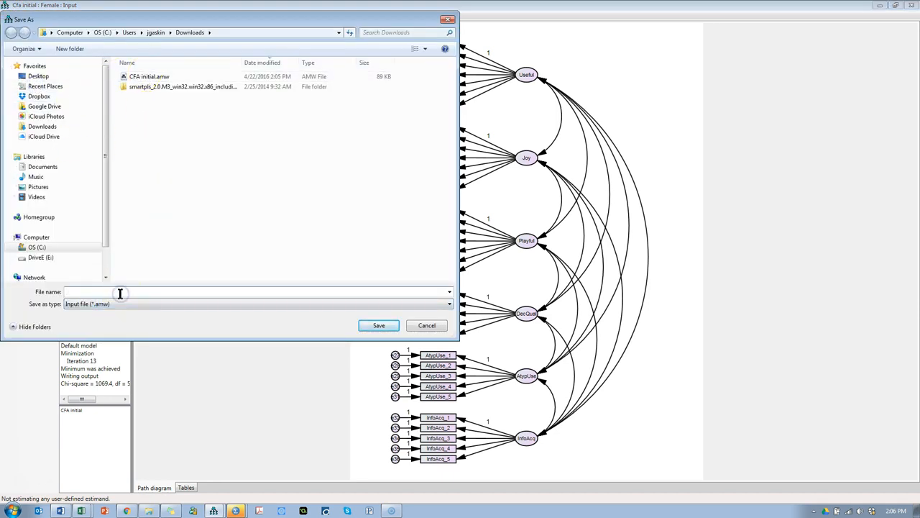
pyautogui.write('CFA invariance')
pyautogui.click(389, 327)
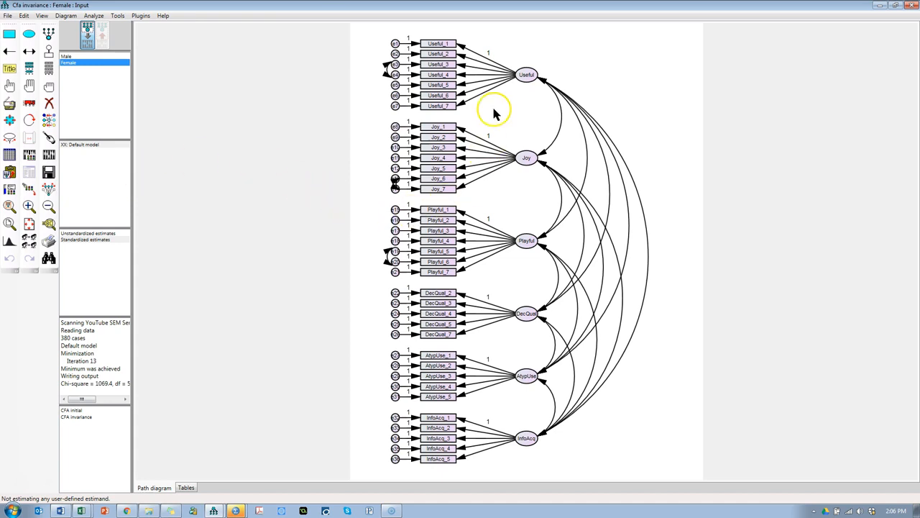
# Calculate estimates for the two-group model, and examine its chi-square notes and the CMIN/DF, CFI, RMSEA and PCLOSE fit measures
pyautogui.click(48, 154)
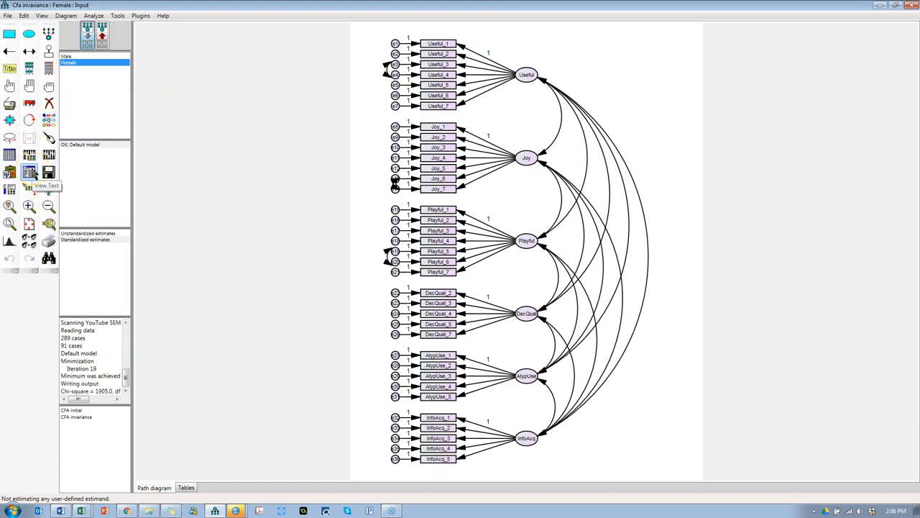
pyautogui.click(29, 172)
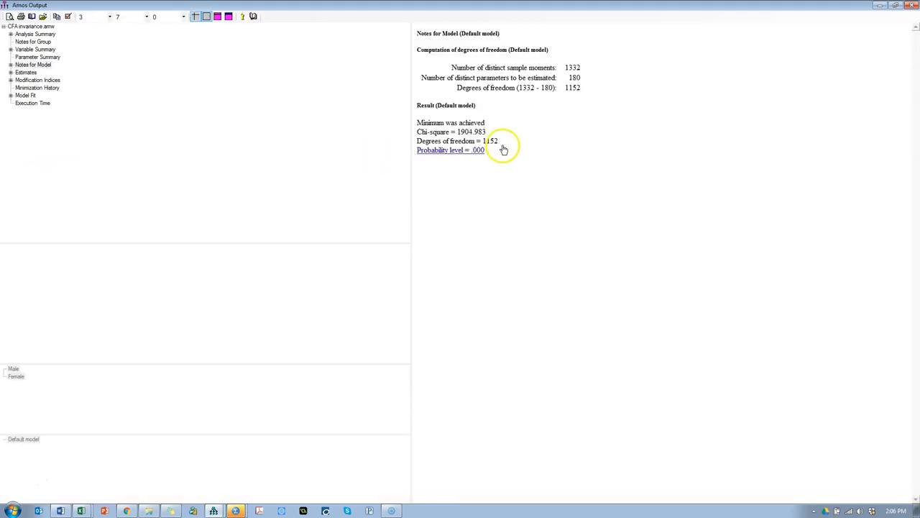
pyautogui.moveTo(460, 132); pyautogui.dragTo(461, 131)
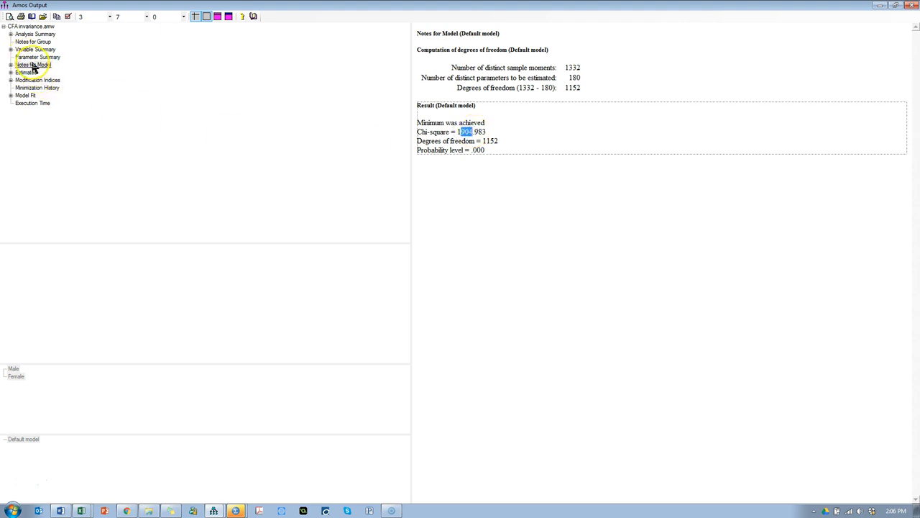
pyautogui.click(30, 97)
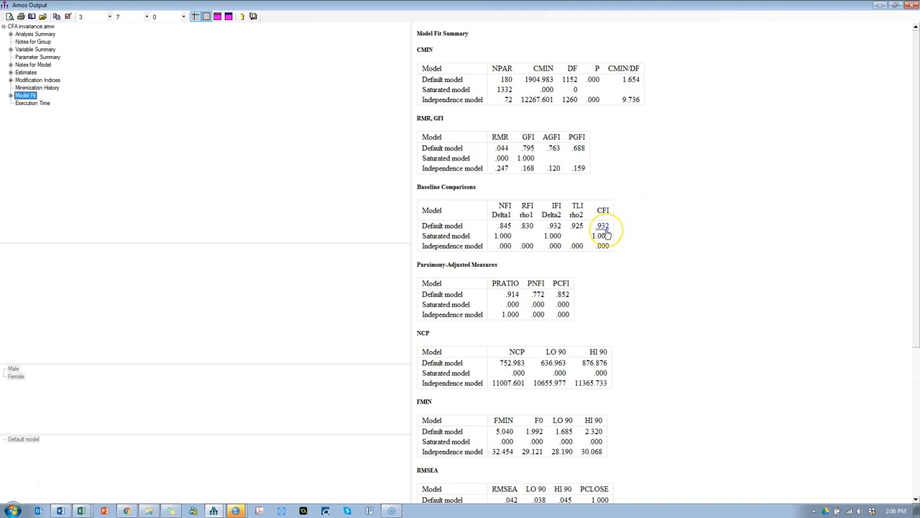
pyautogui.click(703, 307)
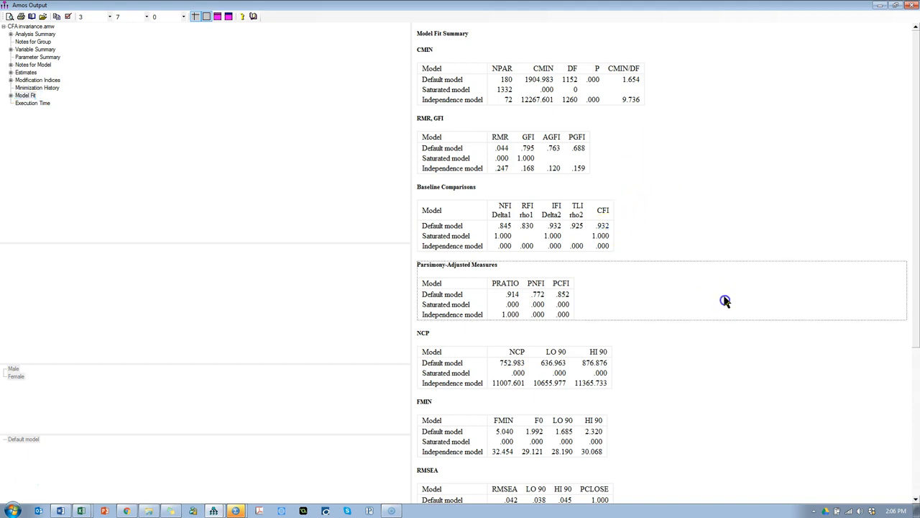
pyautogui.scroll(-3, 715, 287)
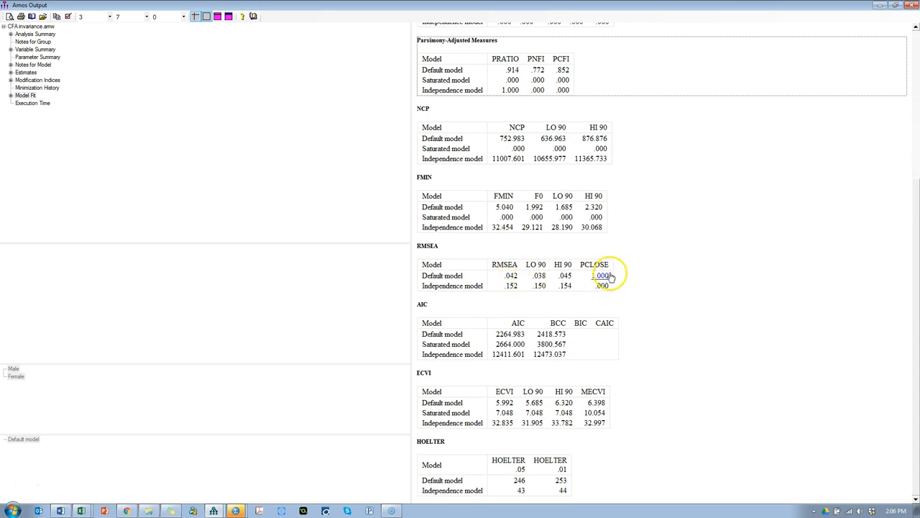
pyautogui.scroll(3, 647, 280)
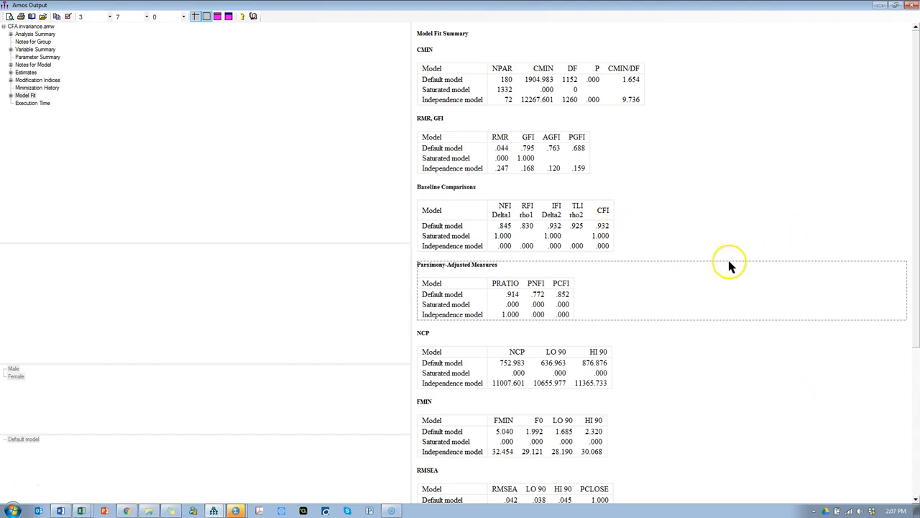
# Run the Standardized RMR plugin on the two-group path diagram with recalculated estimates, read the default model's value and close the plugin
pyautogui.hotkey('alt', 'Tab')
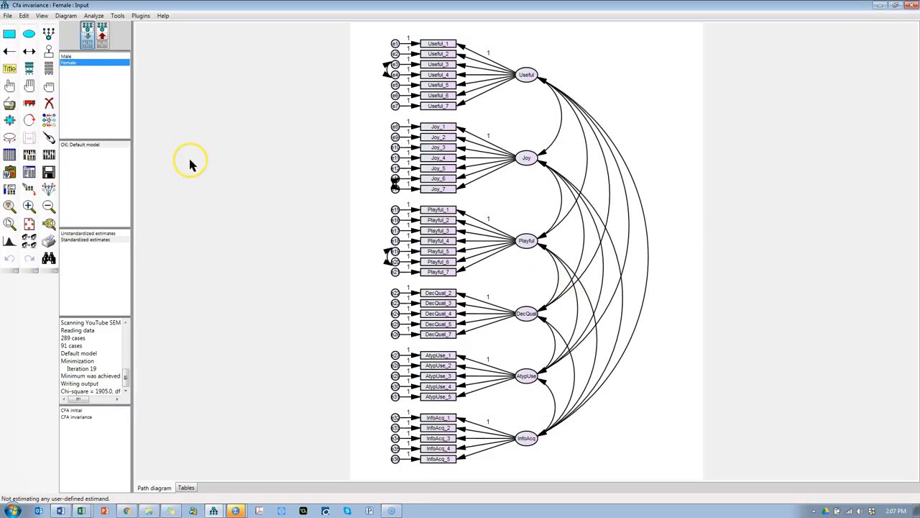
pyautogui.click(140, 15)
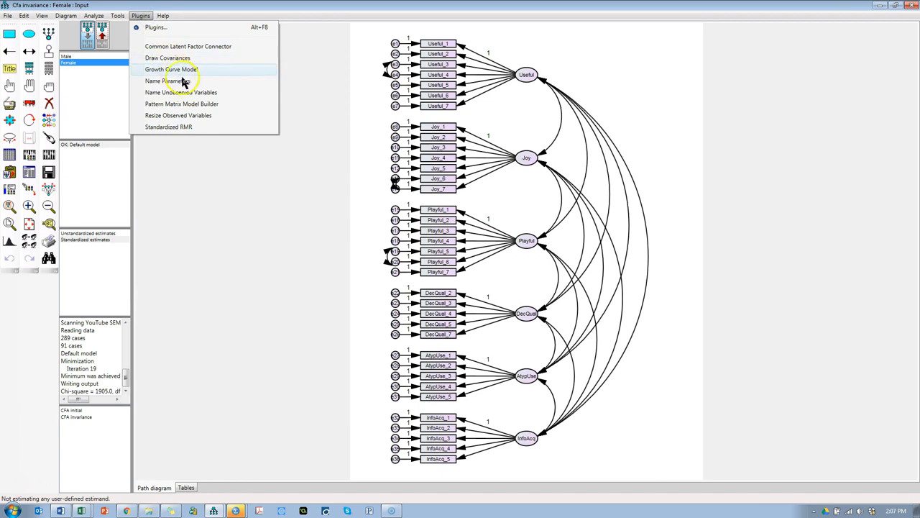
pyautogui.click(217, 127)
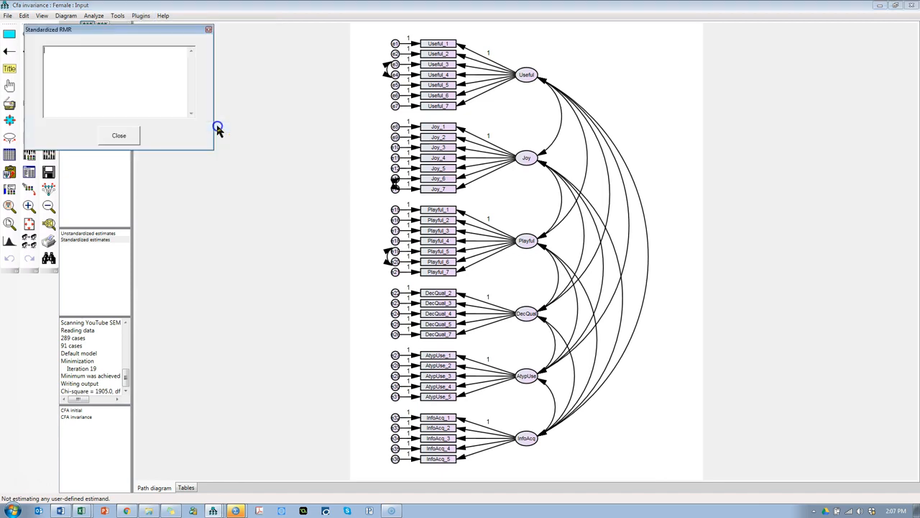
pyautogui.moveTo(134, 27); pyautogui.dragTo(273, 63)
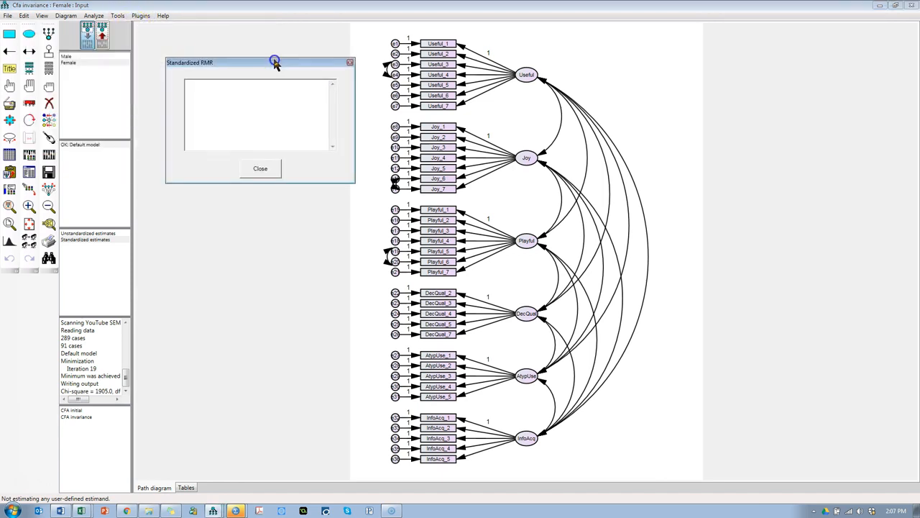
pyautogui.click(49, 155)
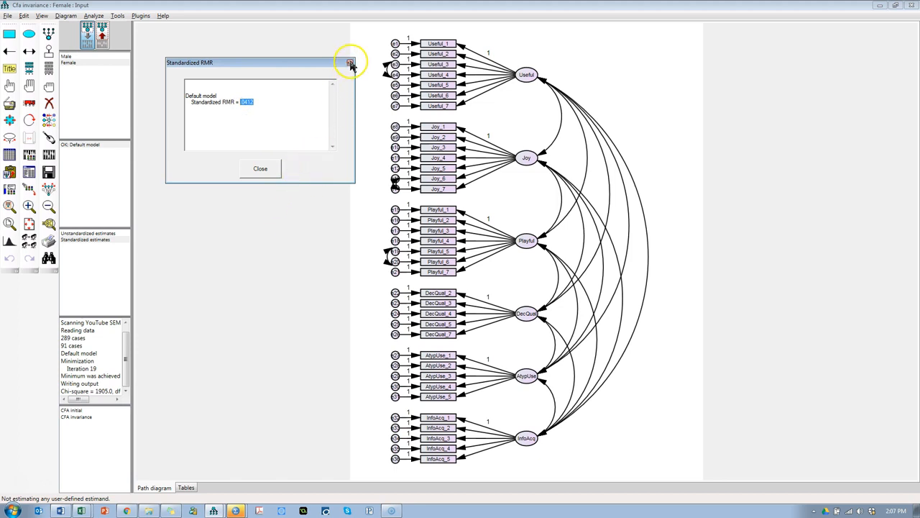
pyautogui.click(257, 101)
pyautogui.tripleClick(258, 101)
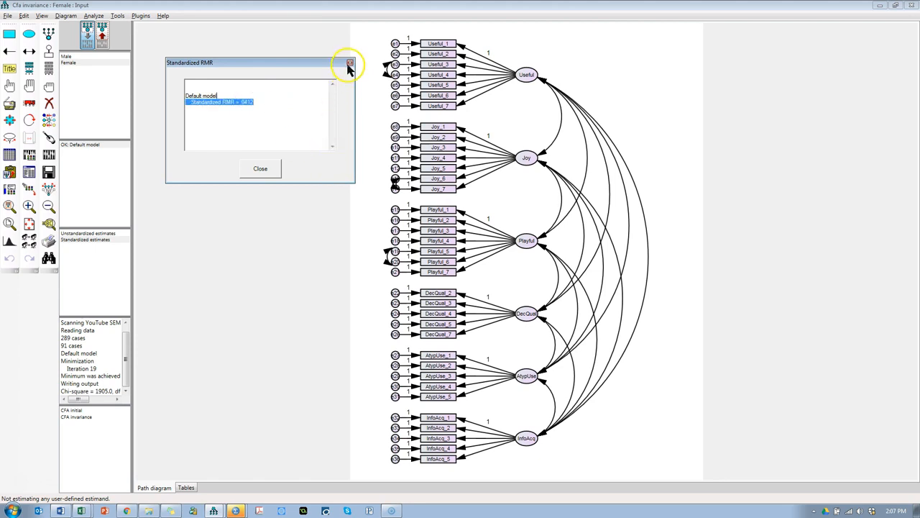
pyautogui.click(271, 174)
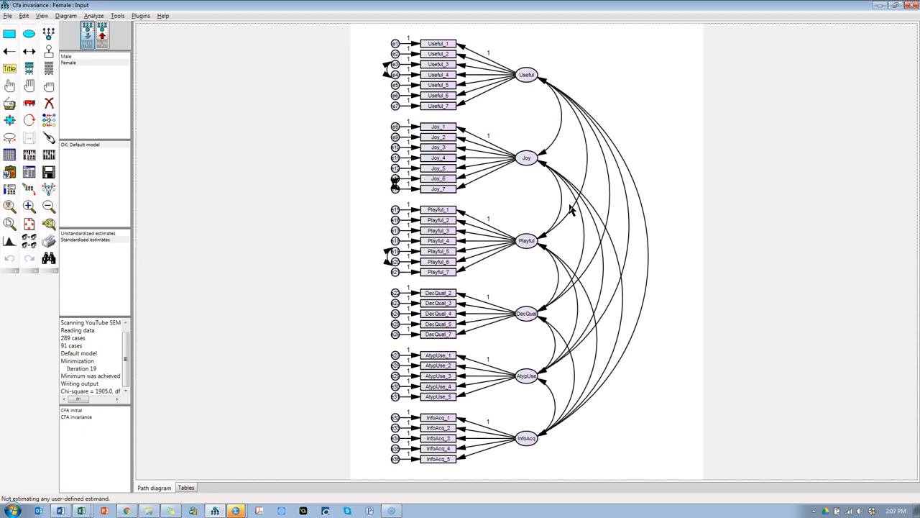
# Widen the computation summary to read the full chi-square and df line, and switch to the X2 Difference sheet of Stats Tools Package.xlsm in Excel
pyautogui.click(338, 214)
pyautogui.moveTo(131, 364); pyautogui.dragTo(179, 374)
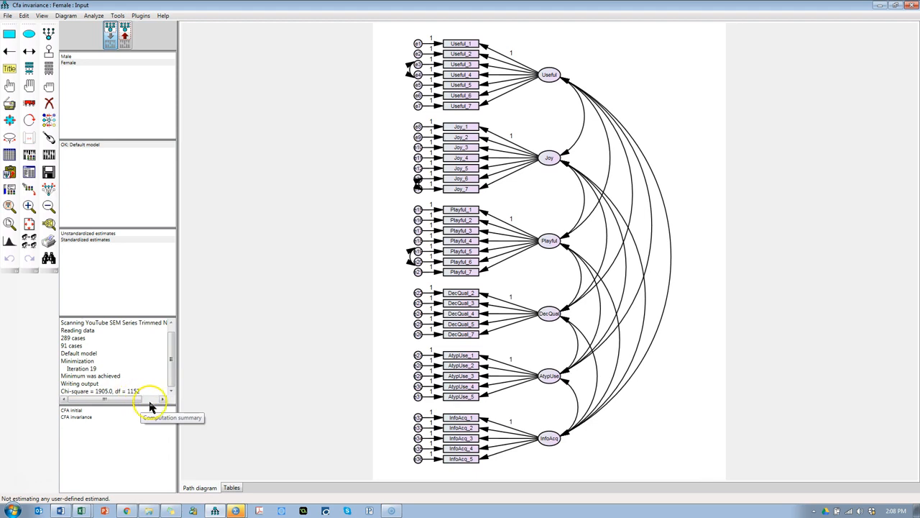
pyautogui.click(81, 510)
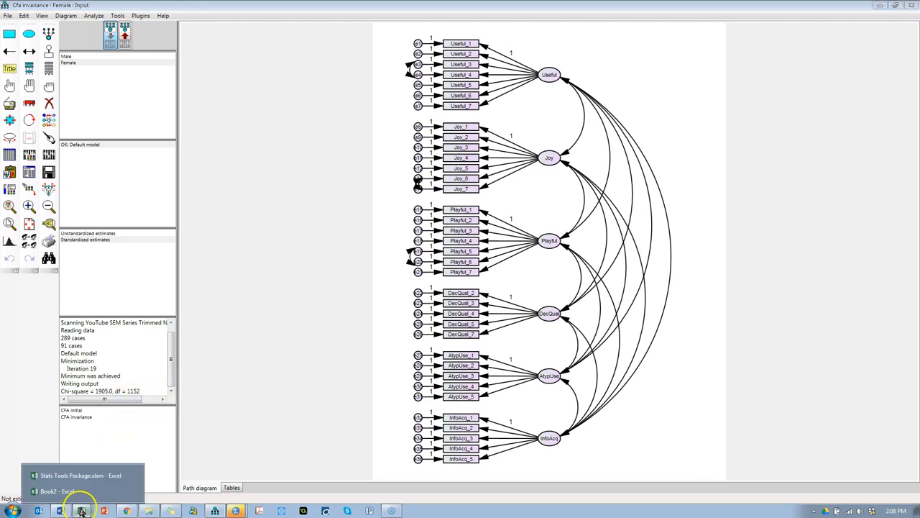
pyautogui.click(87, 476)
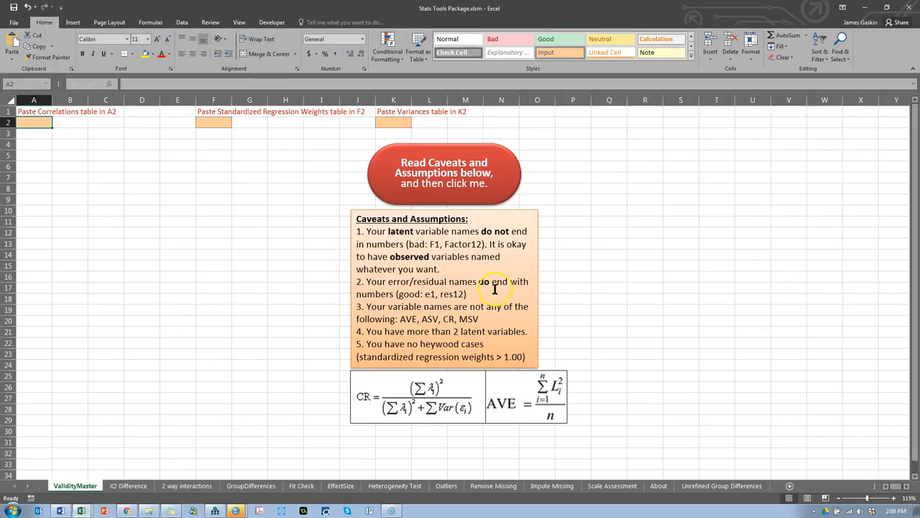
pyautogui.click(130, 487)
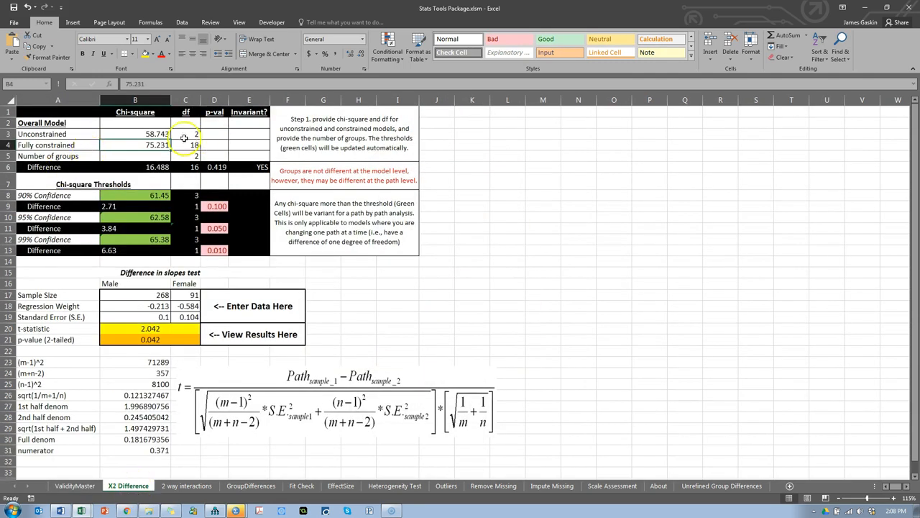
# Enter the unconstrained model's chi-square 1905 and df 1152 from the Amos summary into the X2 Difference sheet
pyautogui.hotkey('alt', 'Tab')
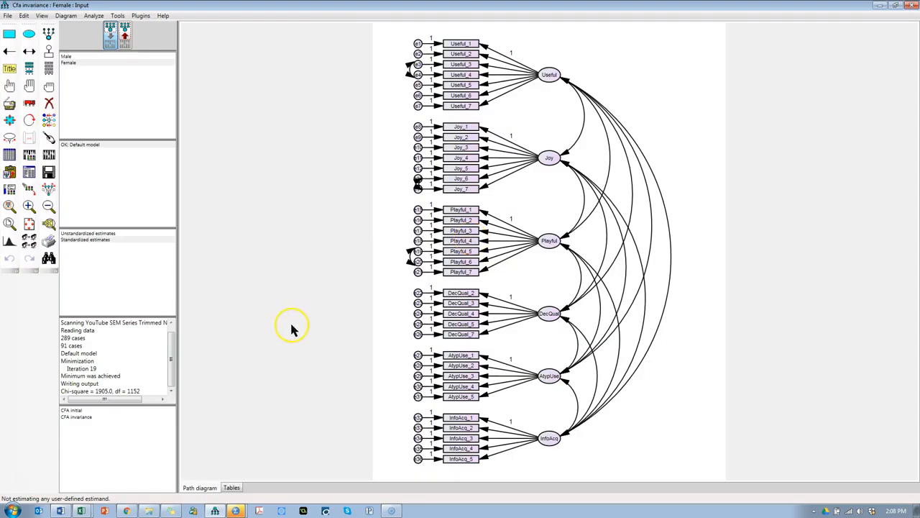
pyautogui.hotkey('alt', 'Tab')
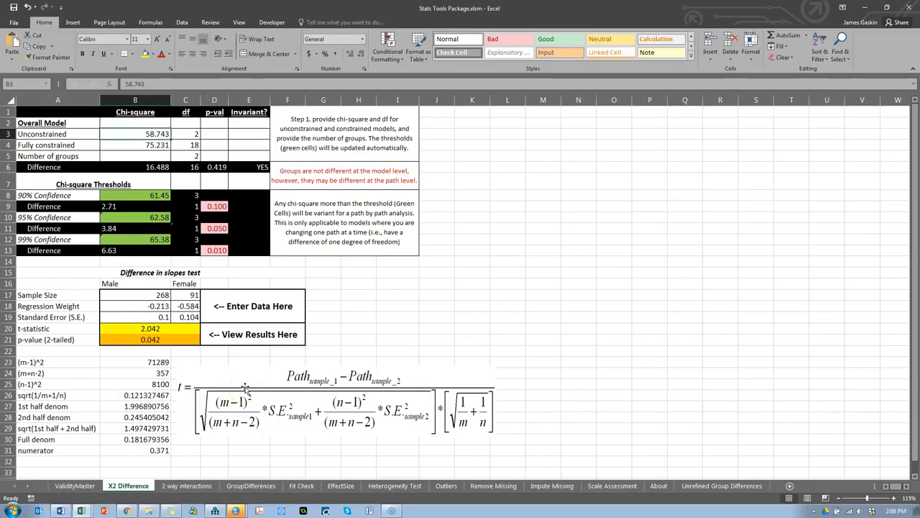
pyautogui.write('1905')
pyautogui.press('Tab')
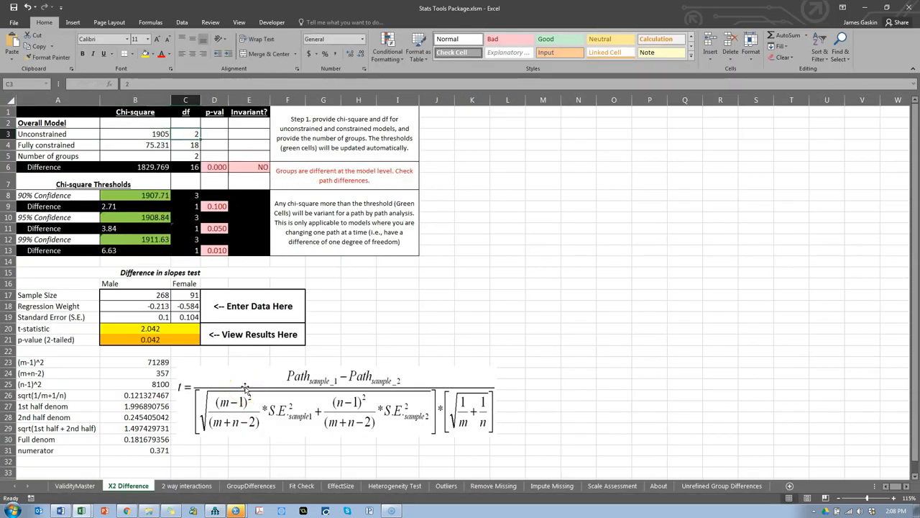
pyautogui.hotkey('alt', 'Tab')
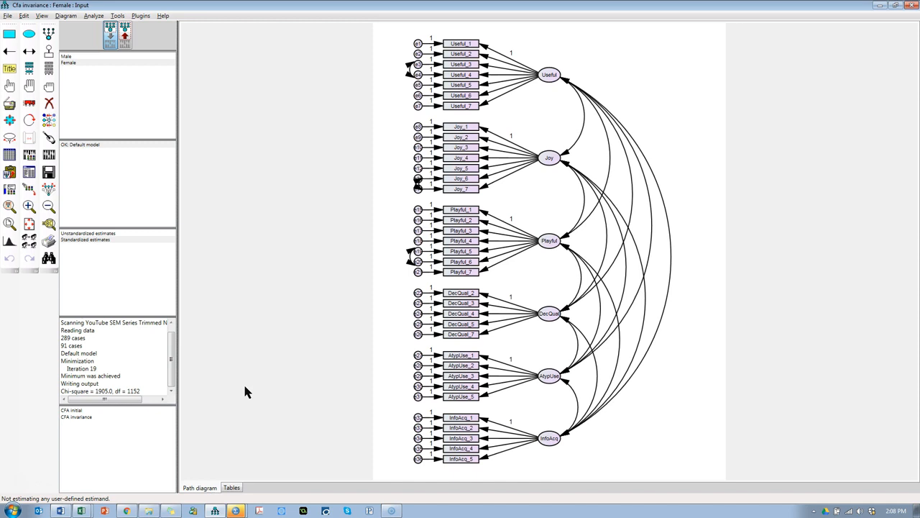
pyautogui.hotkey('alt', 'Tab')
pyautogui.write('115')
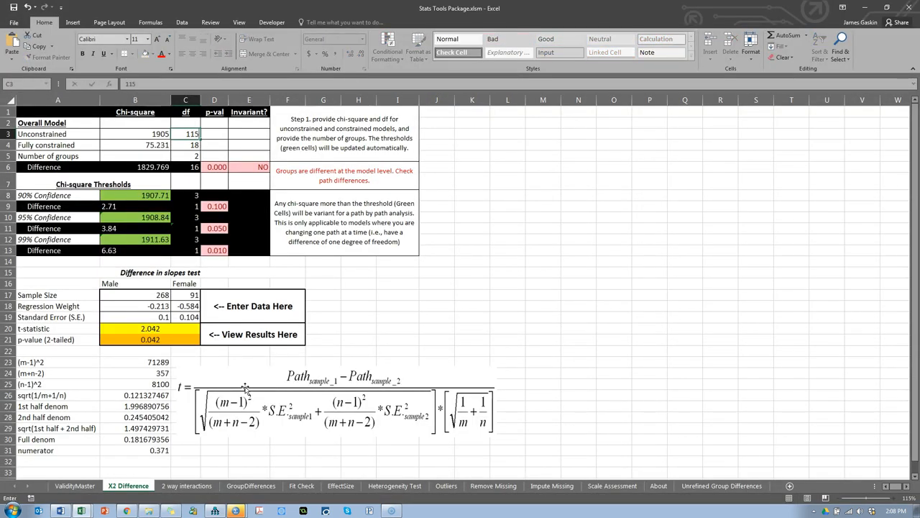
pyautogui.write('2')
pyautogui.press('Return')
# Switch back to Amos and fix the variance of Useful, Joy, Playful, DecQual, AtypUse and InfoAcq at 1
pyautogui.hotkey('alt', 'Tab')
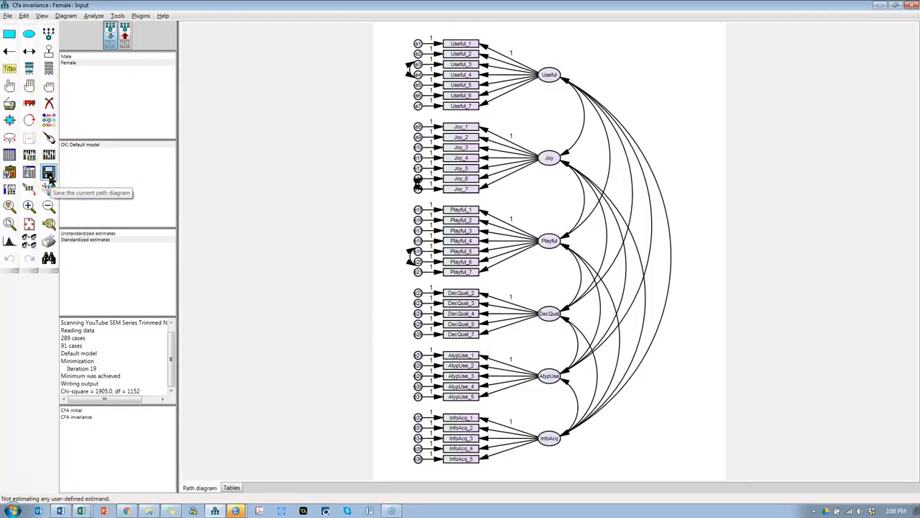
pyautogui.click(143, 15)
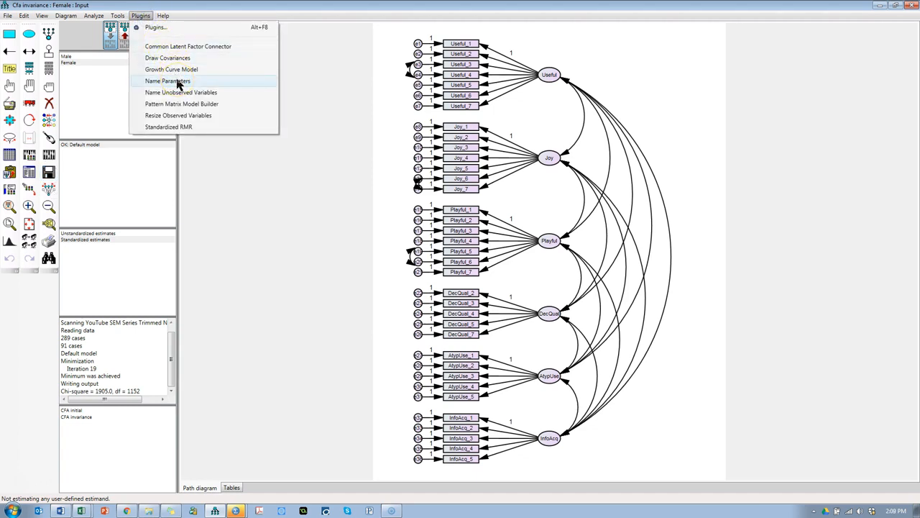
pyautogui.click(313, 91)
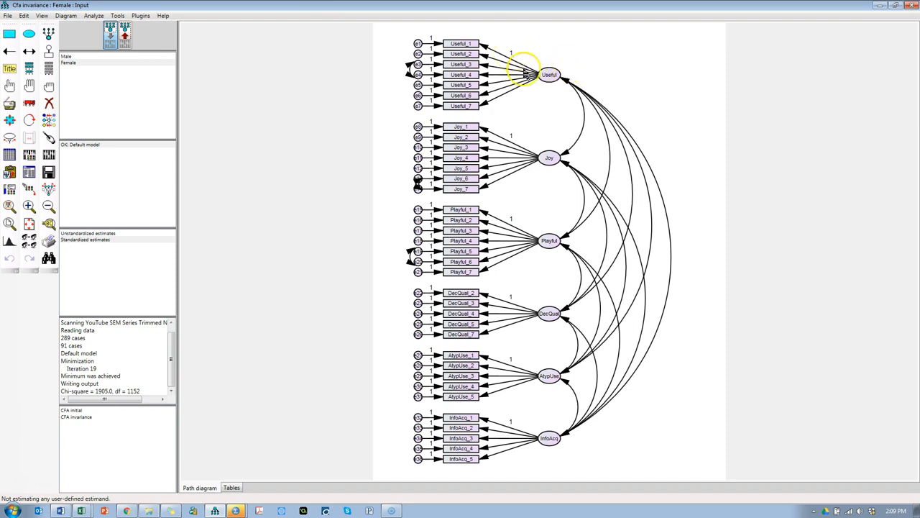
pyautogui.doubleClick(549, 76)
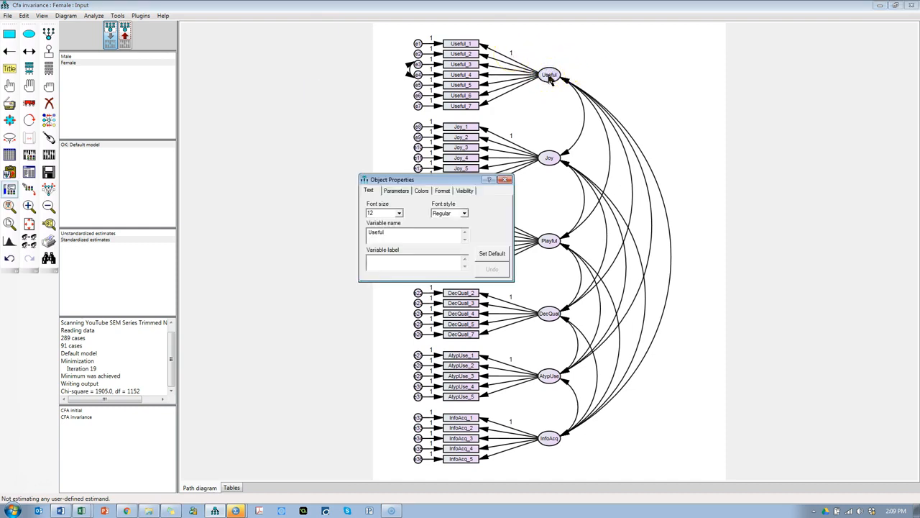
pyautogui.click(395, 191)
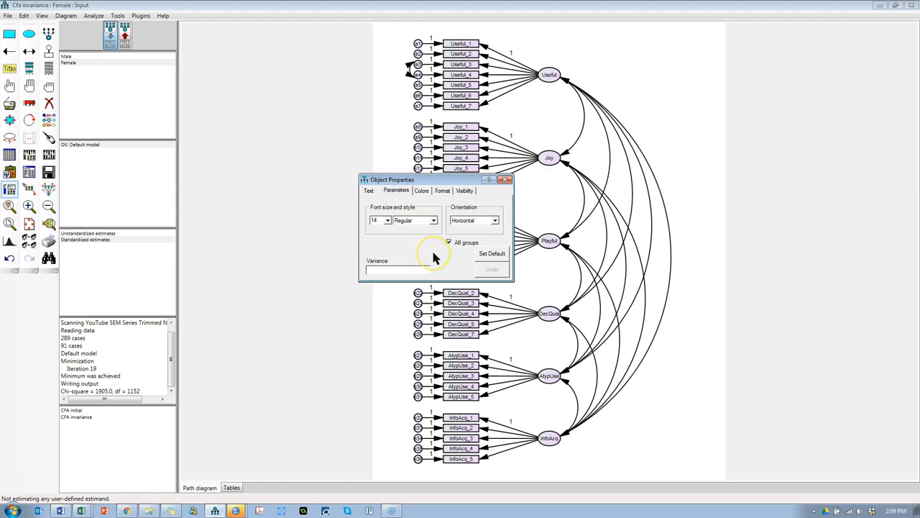
pyautogui.click(548, 159)
pyautogui.click(553, 240)
pyautogui.write('1')
pyautogui.click(552, 240)
pyautogui.write('1')
pyautogui.click(552, 313)
pyautogui.write('1')
pyautogui.click(552, 379)
pyautogui.write('1')
pyautogui.click(553, 440)
pyautogui.write('1')
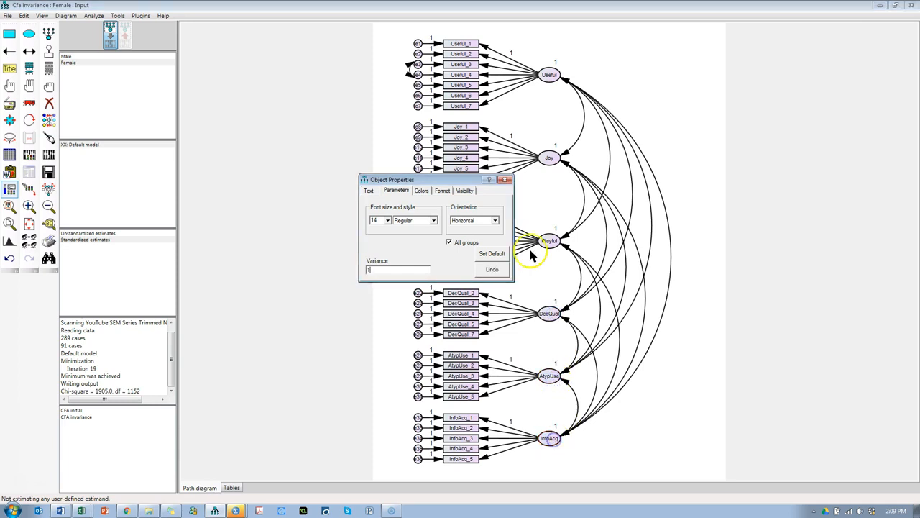
# Clear the fixed regression weight from the first indicator path of all six latent factors and close the object properties
pyautogui.click(511, 59)
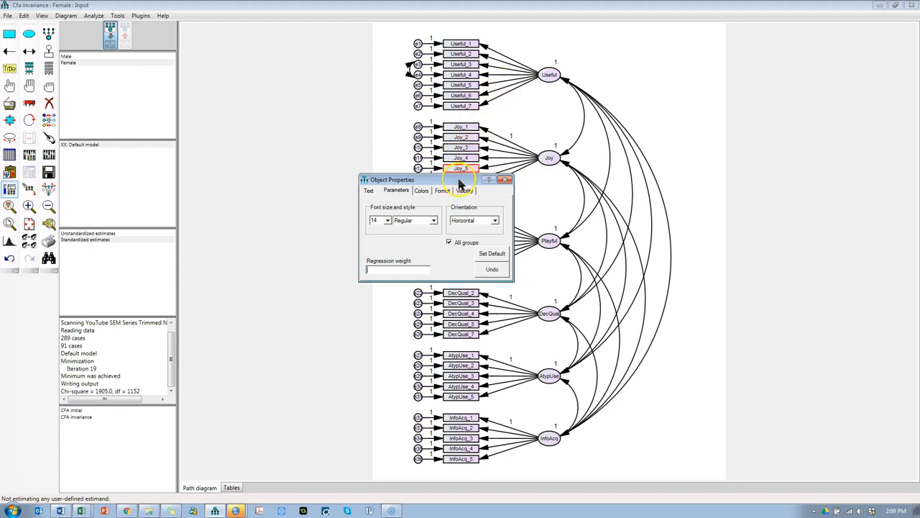
pyautogui.moveTo(458, 180); pyautogui.dragTo(353, 148)
pyautogui.click(494, 132)
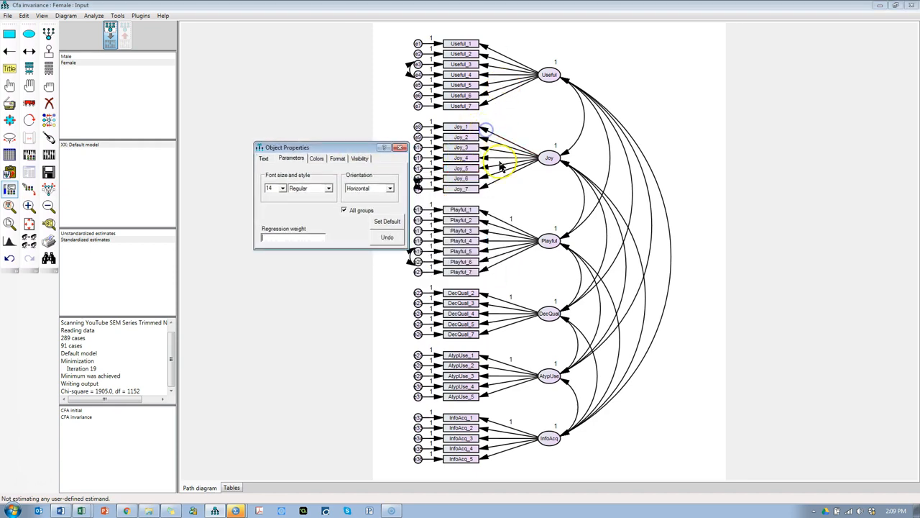
pyautogui.click(486, 218)
pyautogui.press('Delete')
pyautogui.click(487, 297)
pyautogui.press('Delete')
pyautogui.click(486, 358)
pyautogui.press('Delete')
pyautogui.click(488, 420)
pyautogui.press('Delete')
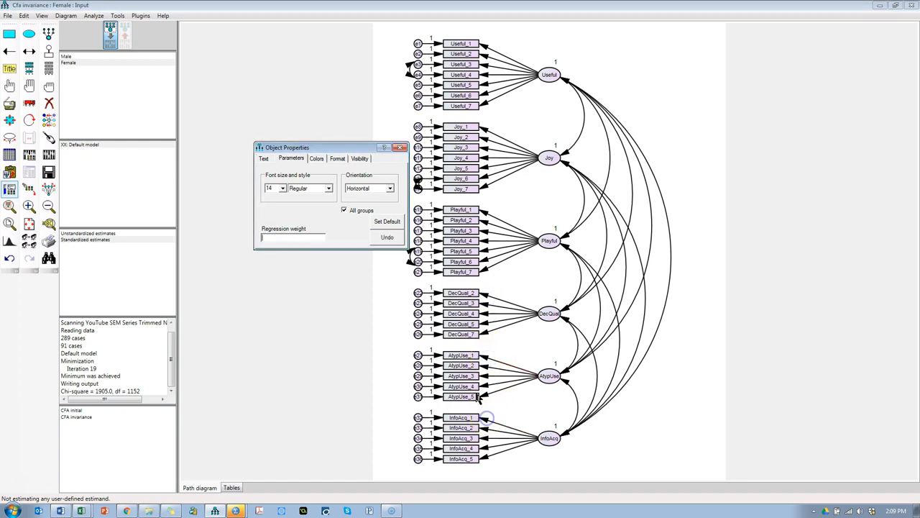
pyautogui.click(401, 148)
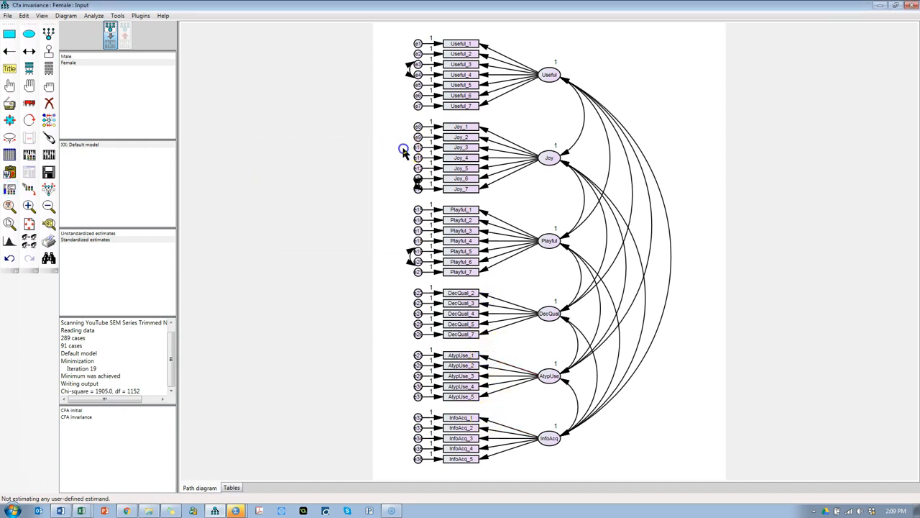
# Label the factor loadings W1 to W36 with the Name Parameters plugin, and compare the labels between the Male and Female groups
pyautogui.click(162, 15)
pyautogui.moveTo(140, 15)
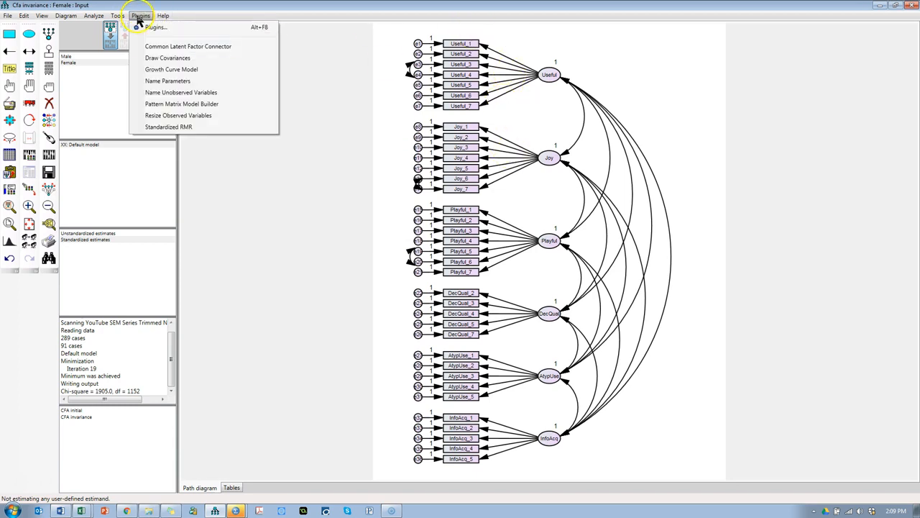
pyautogui.click(176, 82)
pyautogui.click(121, 111)
pyautogui.click(105, 180)
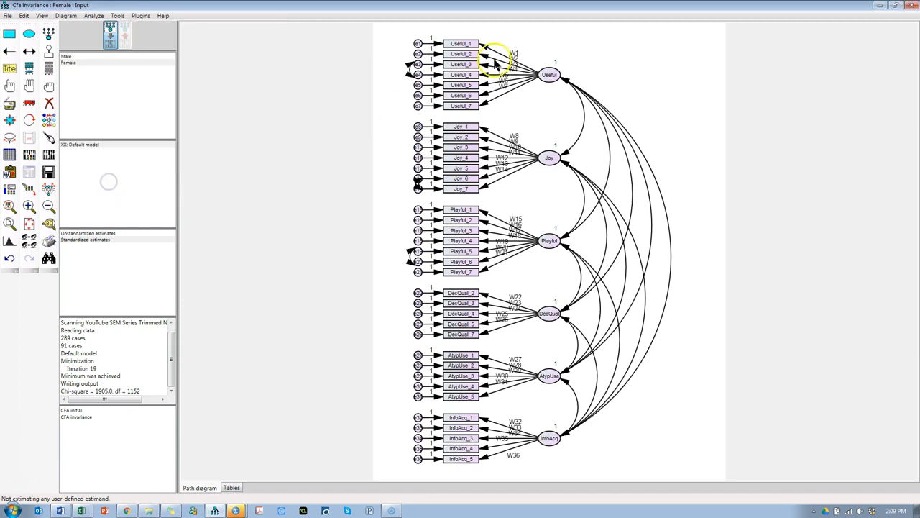
pyautogui.click(67, 56)
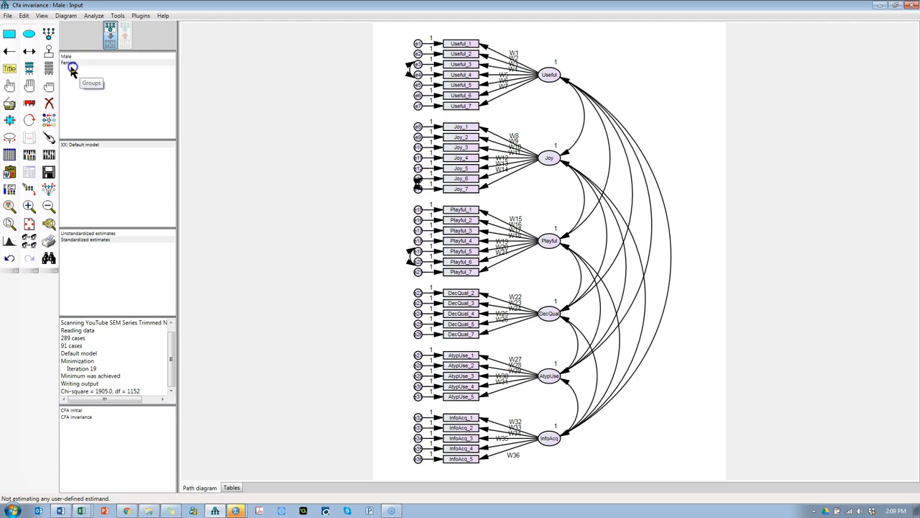
pyautogui.click(70, 62)
pyautogui.click(69, 57)
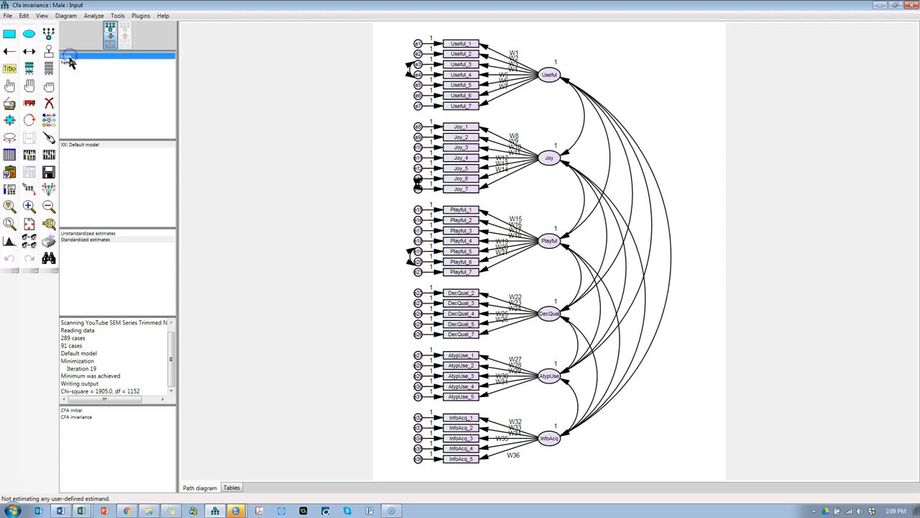
pyautogui.click(70, 62)
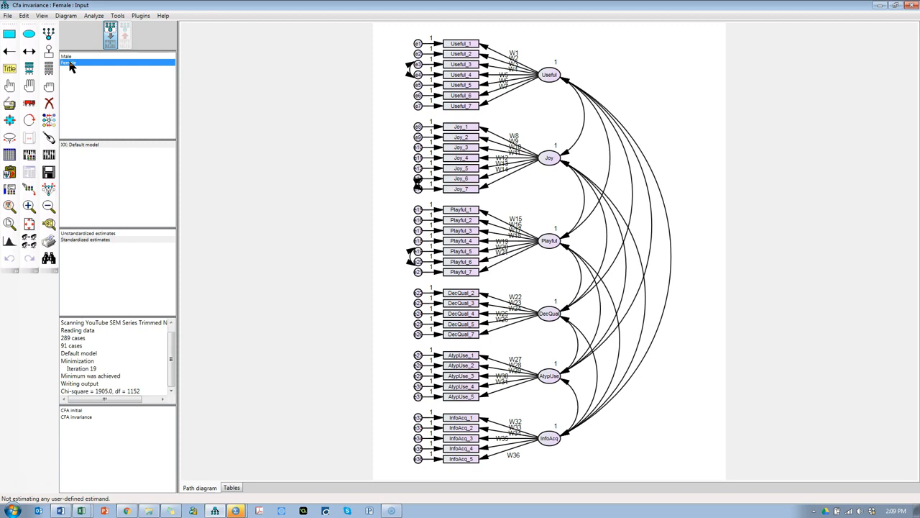
# Calculate estimates for the constrained model, enter its chi-square 1930 and df 1188 as Fully constrained in the Excel sheet, and check the p-value
pyautogui.click(49, 155)
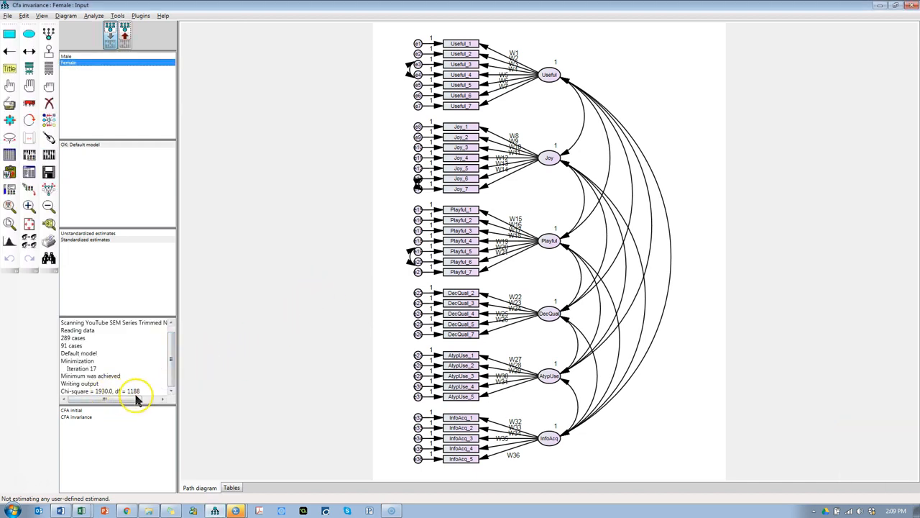
pyautogui.hotkey('alt', 'Tab')
pyautogui.write('19')
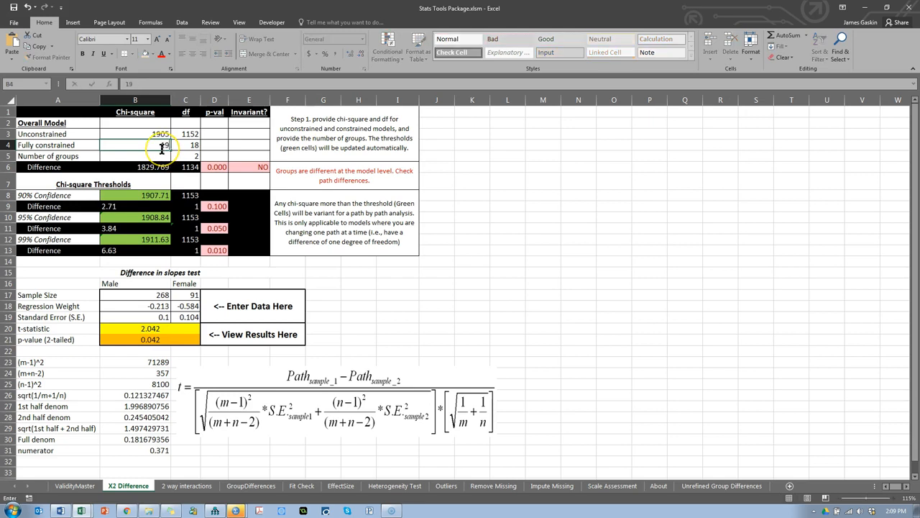
pyautogui.write('30')
pyautogui.press('Tab')
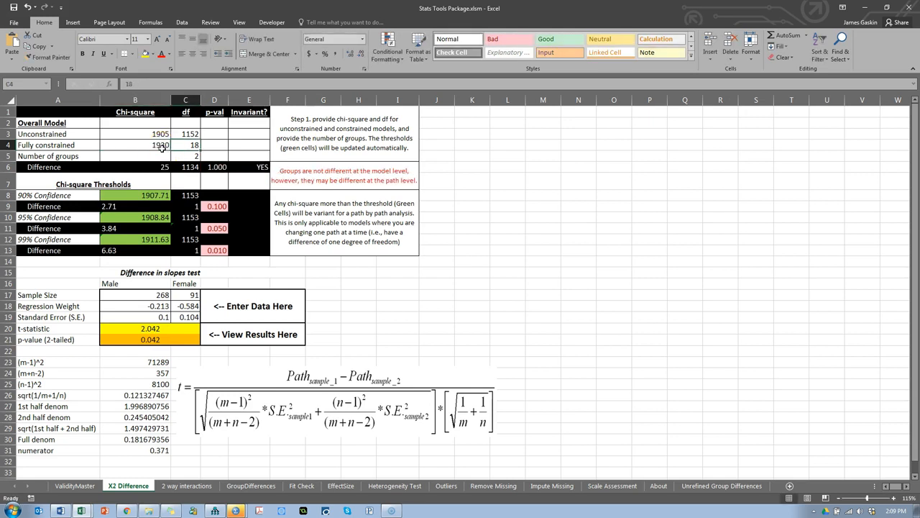
pyautogui.write('11')
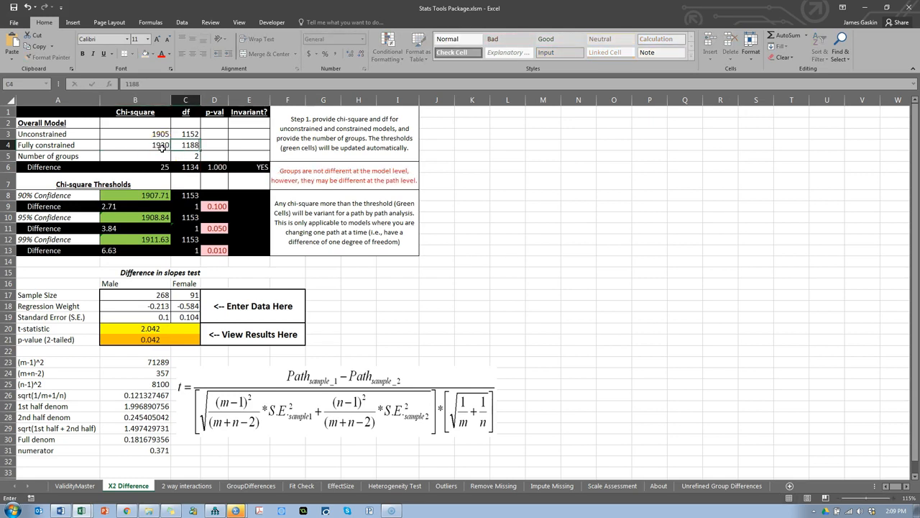
pyautogui.write('88')
pyautogui.press('Return')
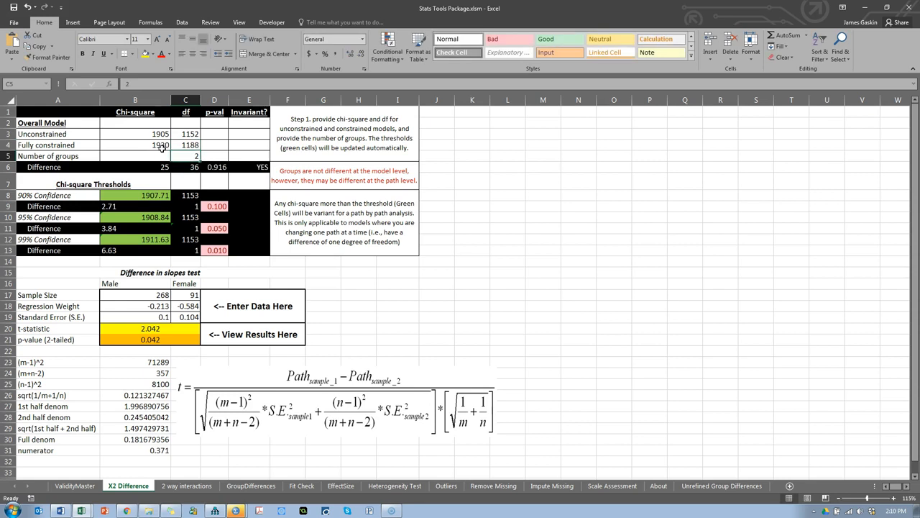
pyautogui.click(214, 170)
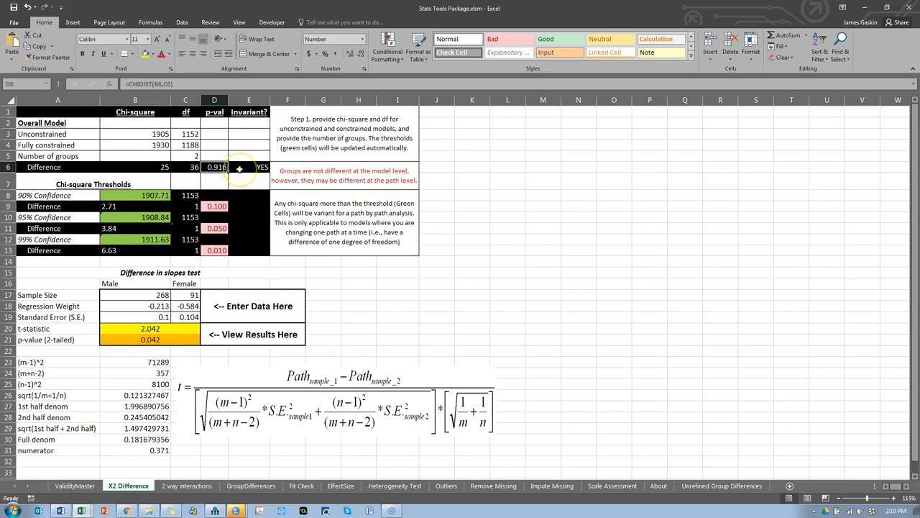
# Return to Amos and compare the standardized estimates on the output path diagram between the Female and Male groups
pyautogui.hotkey('alt', 'Tab')
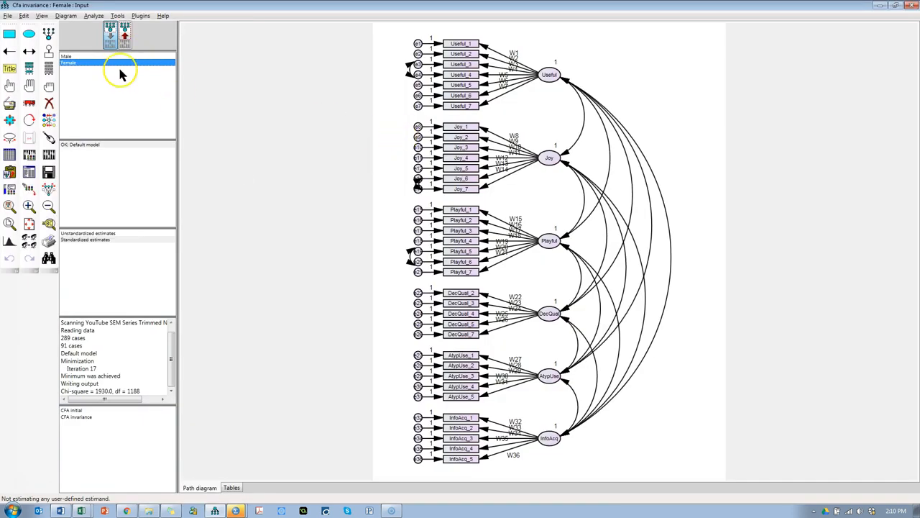
pyautogui.click(125, 40)
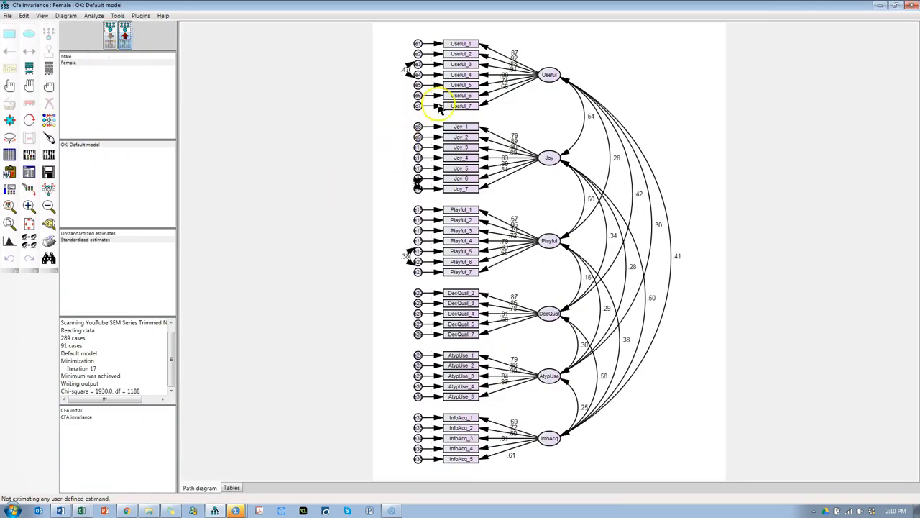
pyautogui.click(69, 57)
pyautogui.click(69, 57)
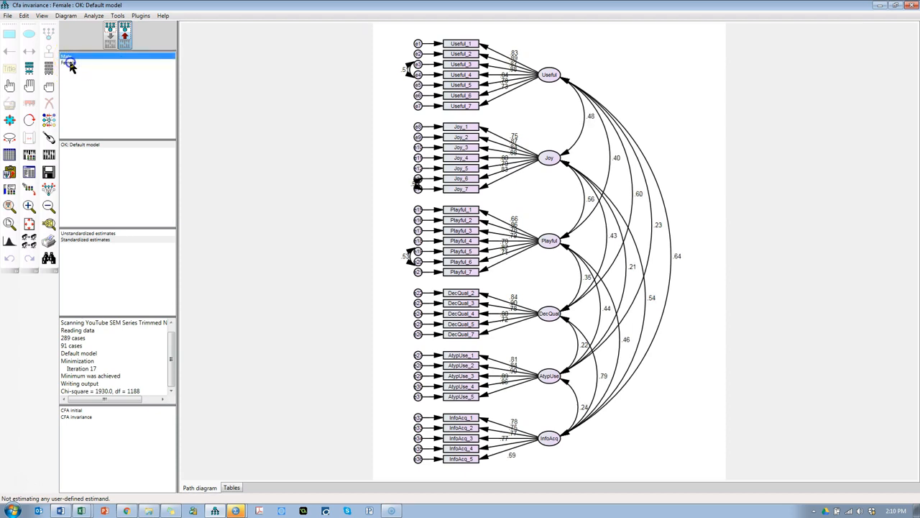
# Copy the Male group's Standardized Regression Weights table from the Amos text output and switch to Book2 in Excel
pyautogui.click(30, 173)
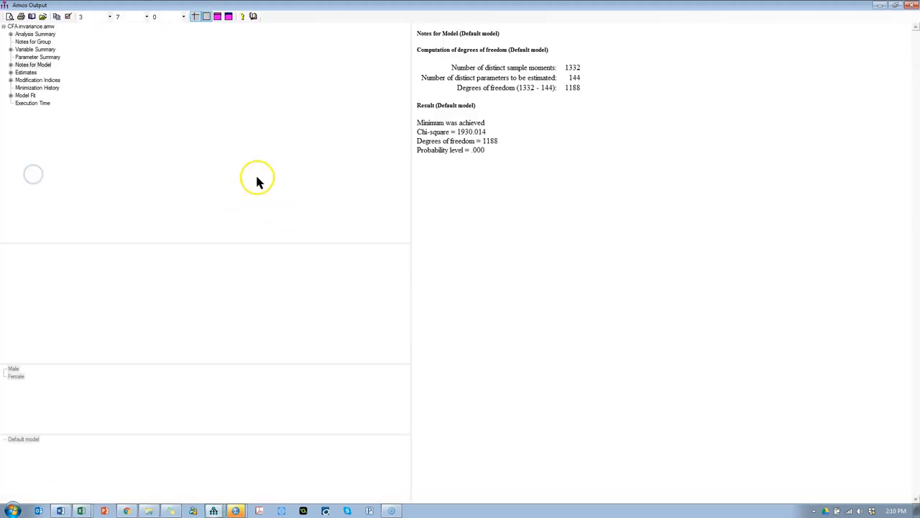
pyautogui.click(10, 72)
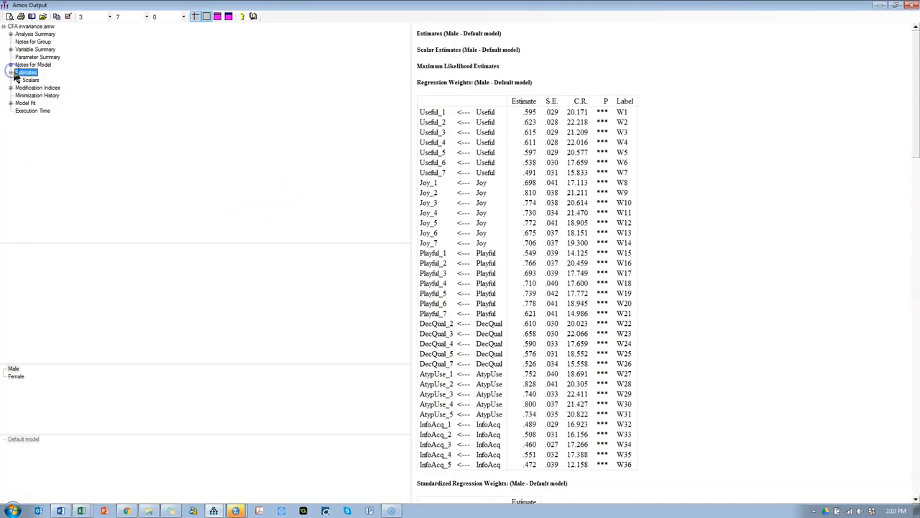
pyautogui.click(18, 79)
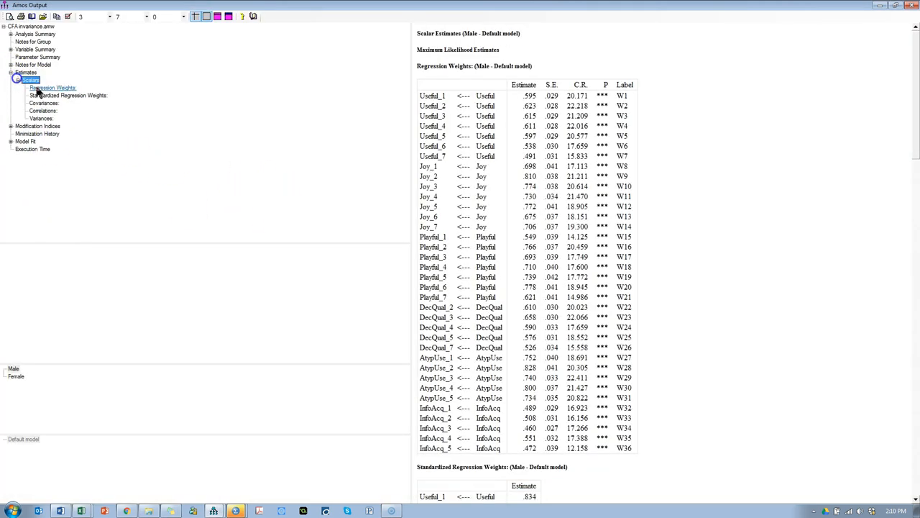
pyautogui.click(92, 97)
pyautogui.rightClick(583, 111)
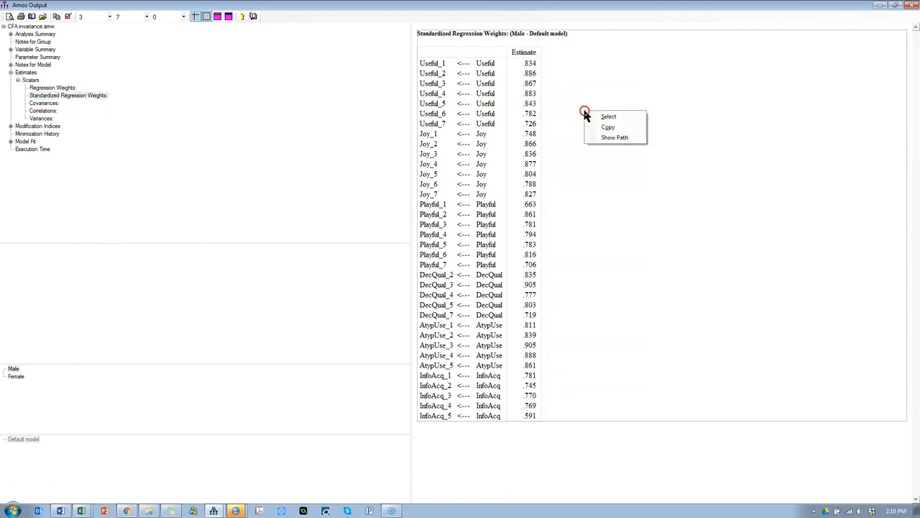
pyautogui.click(611, 127)
pyautogui.hotkey('alt', 'Tab')
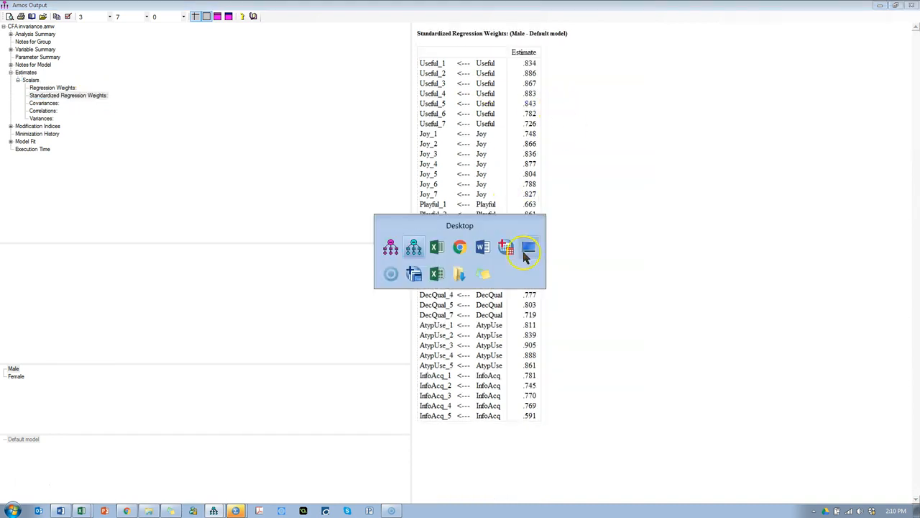
pyautogui.click(437, 274)
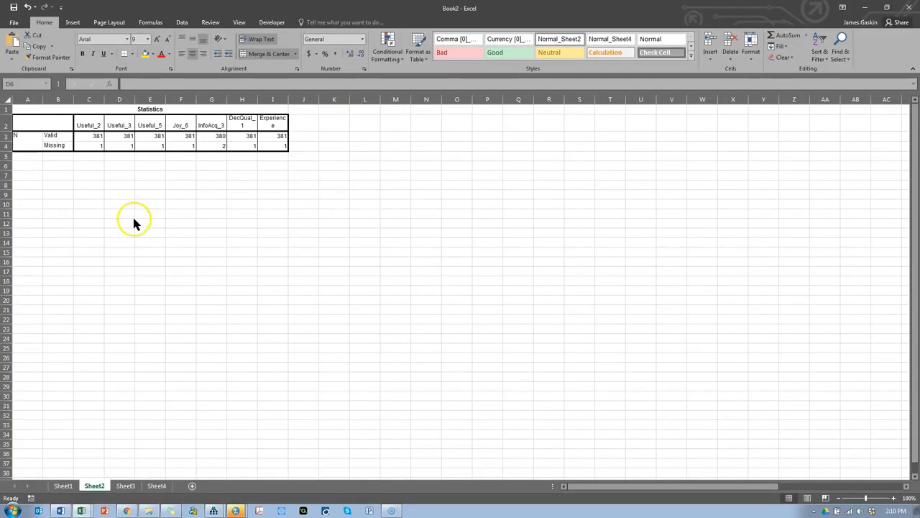
# Add a new sheet to Book2 and paste the Male group's Standardized Regression Weights table starting at cell A1
pyautogui.click(211, 99)
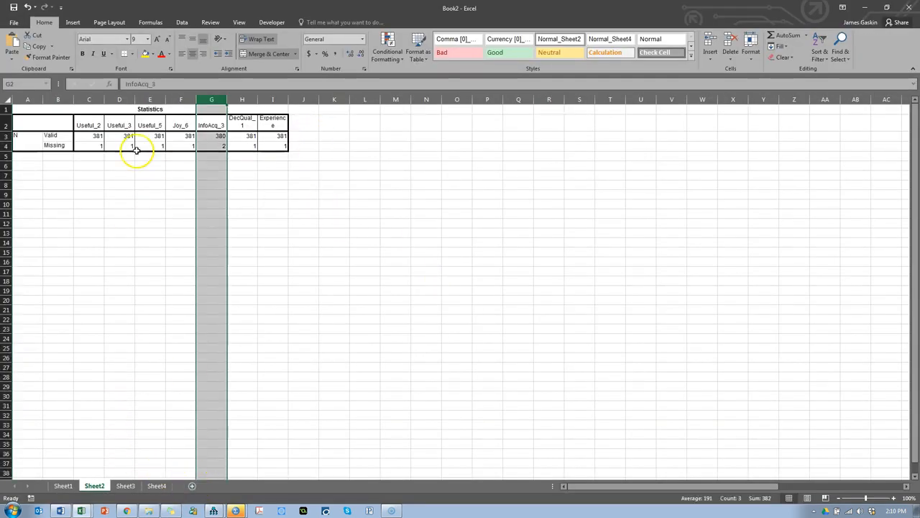
pyautogui.click(191, 486)
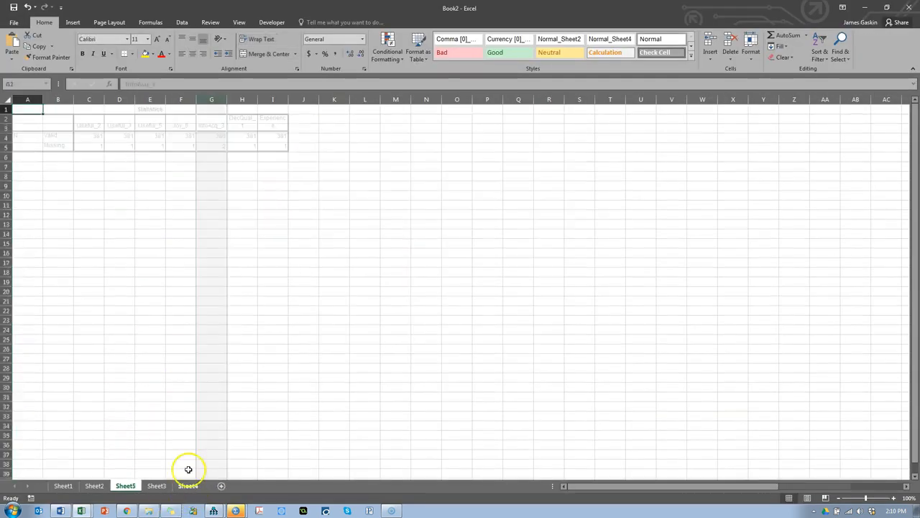
pyautogui.hotkey('ctrl', 'v')
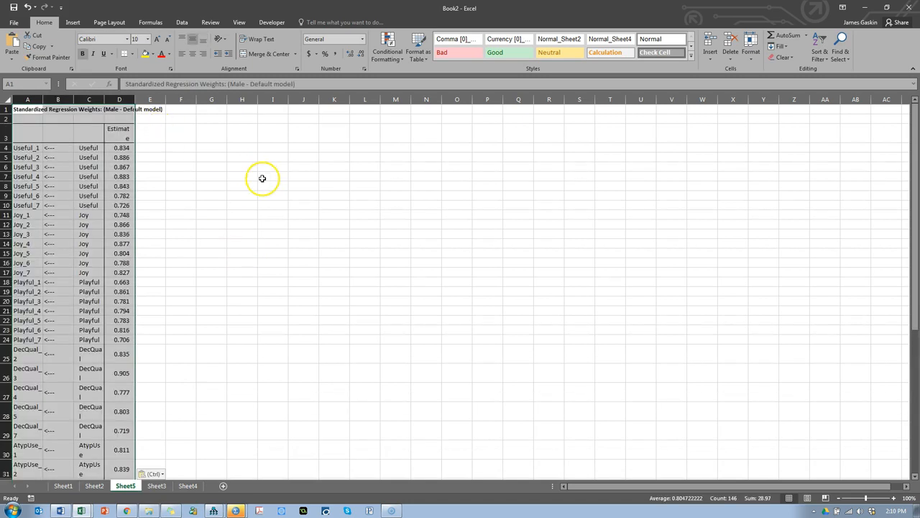
# Copy the Female group's Standardized Regression Weights table from the Amos output and paste it beside the Male table at E1 in Book2
pyautogui.hotkey('alt', 'Tab')
pyautogui.click(16, 375)
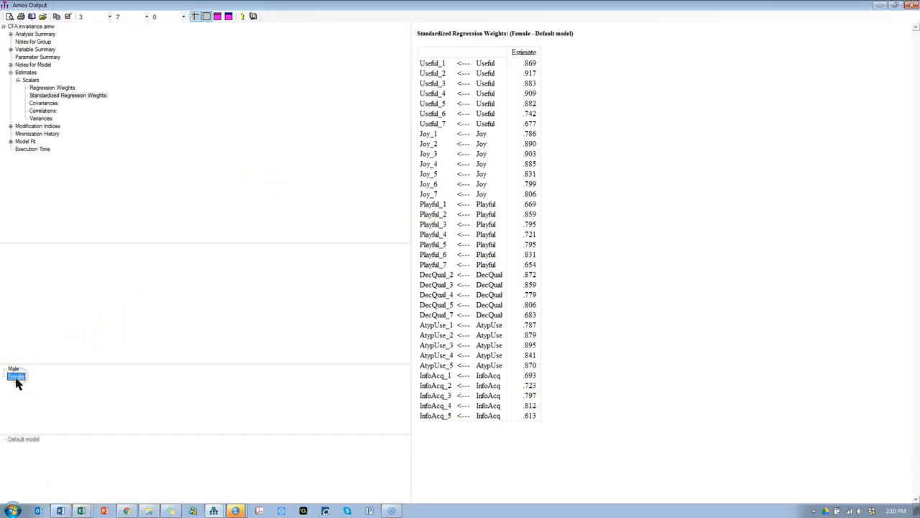
pyautogui.click(583, 188)
pyautogui.rightClick(584, 188)
pyautogui.click(604, 208)
pyautogui.hotkey('alt', 'Tab')
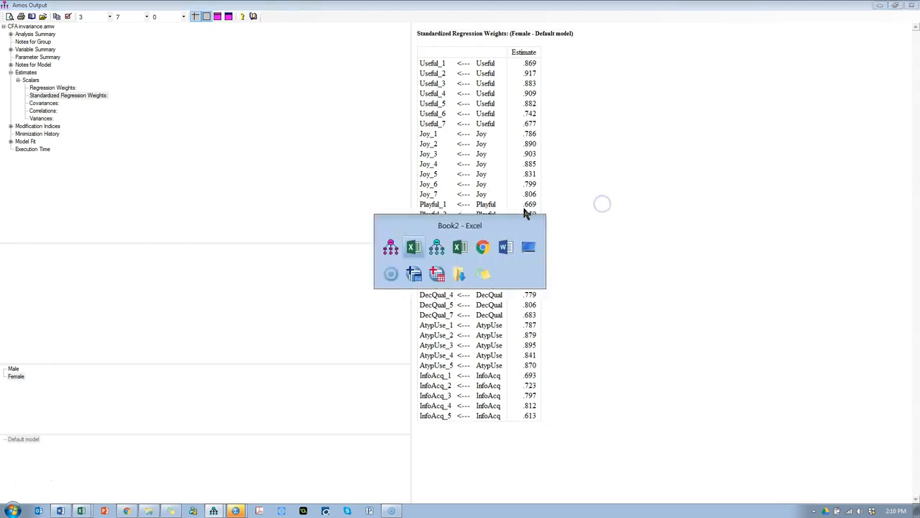
pyautogui.click(149, 114)
pyautogui.hotkey('ctrl', 'v')
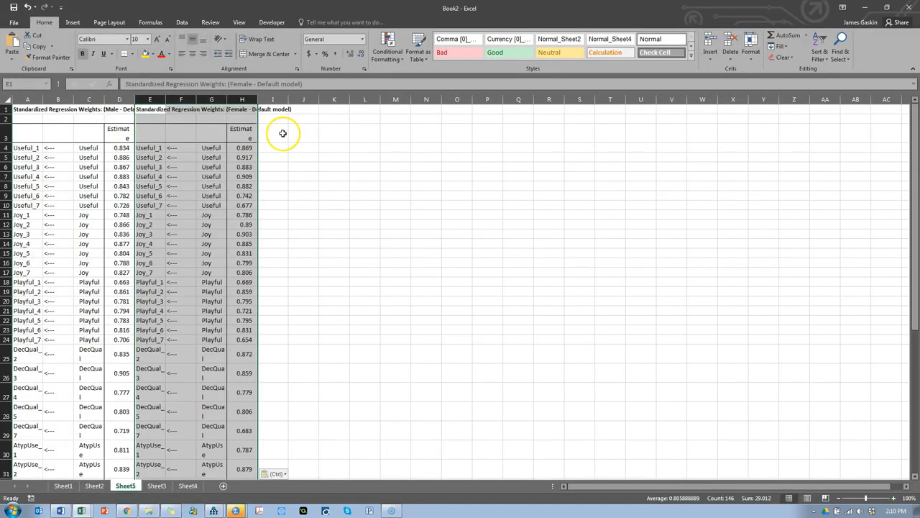
# Enter the header delta in cell I3, beside the Female estimates
pyautogui.click(281, 147)
pyautogui.press('Up')
pyautogui.write('del')
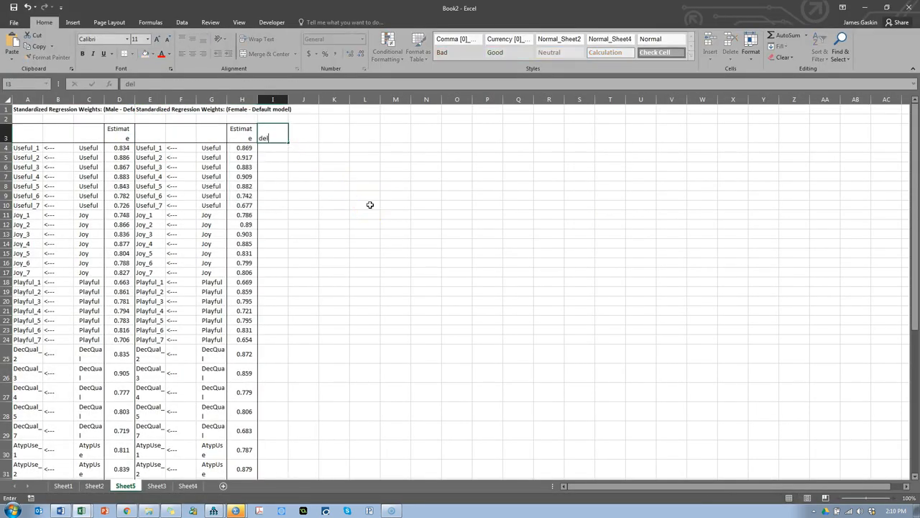
pyautogui.write('ta')
pyautogui.press('Return')
# Enter the formula =H4-D4 in cell I4 to subtract the Male from the Female loading, and fill it down for all items
pyautogui.write('=')
pyautogui.press('Left')
pyautogui.write('-')
pyautogui.press('Left')
pyautogui.press('Left')
pyautogui.press('Left')
pyautogui.press('Left')
pyautogui.press('Left')
pyautogui.press('Left')
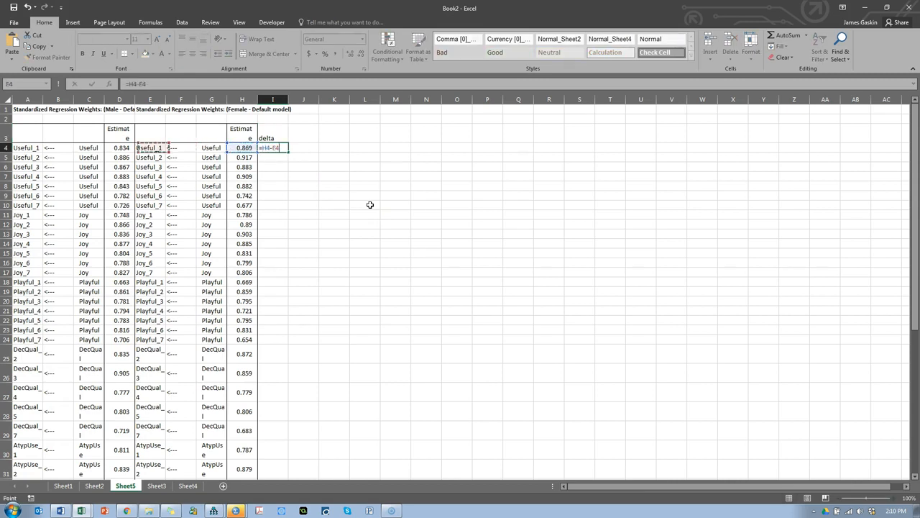
pyautogui.press('Right')
pyautogui.press('Return')
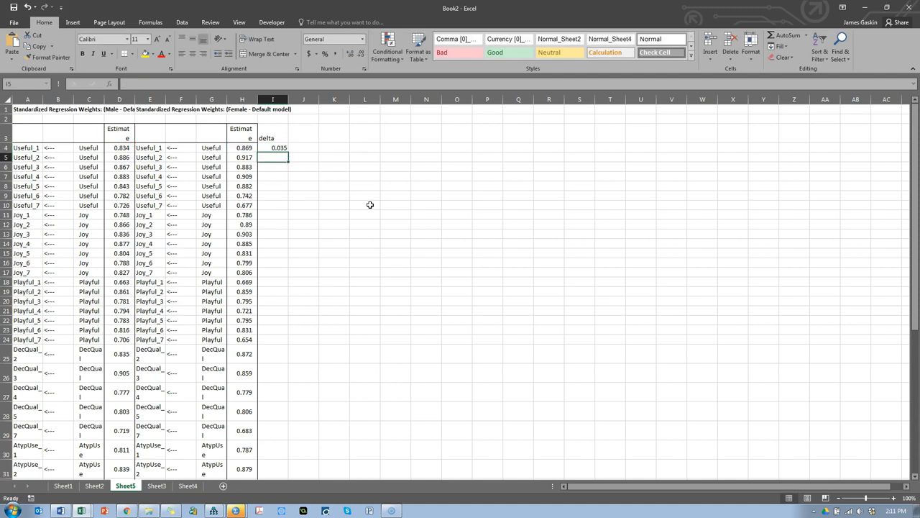
pyautogui.doubleClick(289, 152)
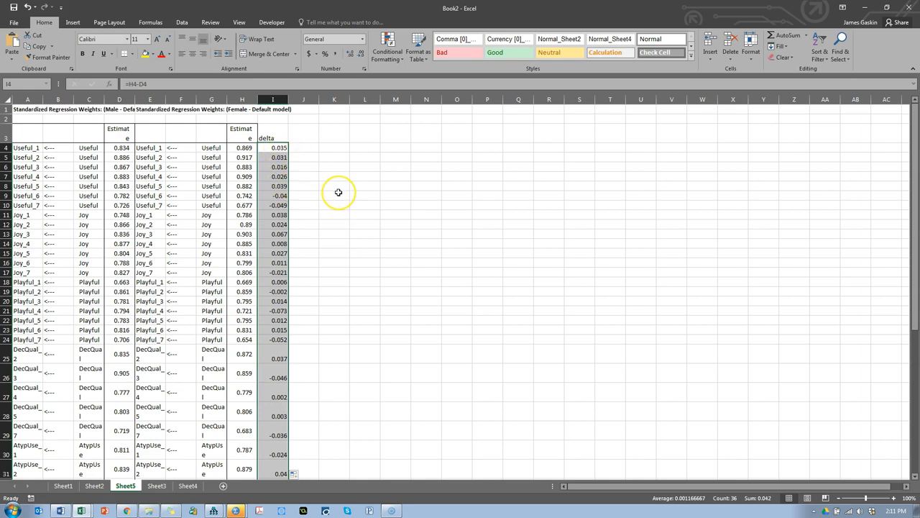
pyautogui.scroll(-1, 338, 192)
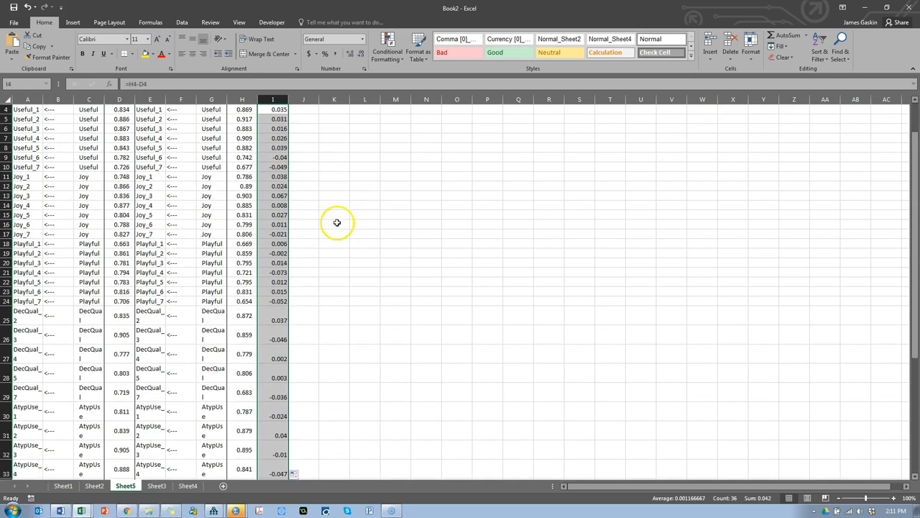
pyautogui.scroll(1, 331, 208)
# Sort the loadings by delta from largest to smallest and select the Joy_3 entry in the Female table
pyautogui.click(276, 138)
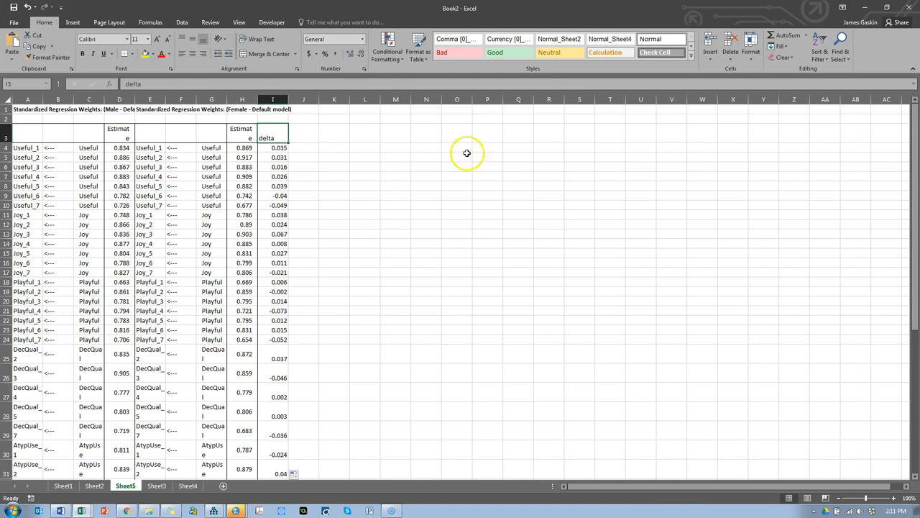
pyautogui.click(280, 147)
pyautogui.click(820, 54)
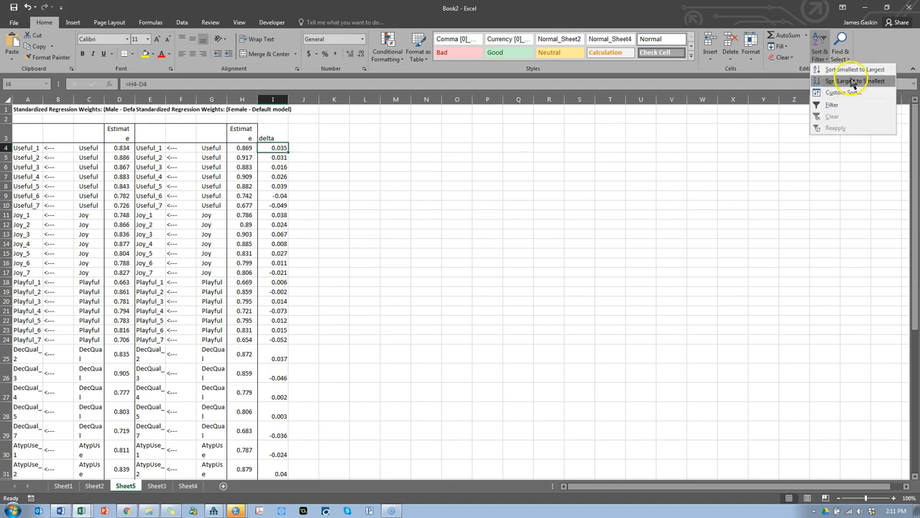
pyautogui.click(852, 80)
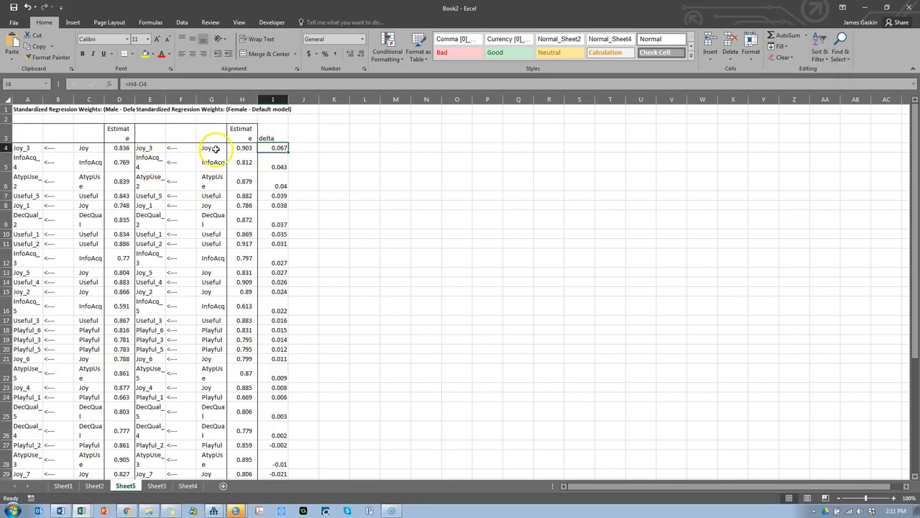
pyautogui.moveTo(208, 147); pyautogui.dragTo(148, 147)
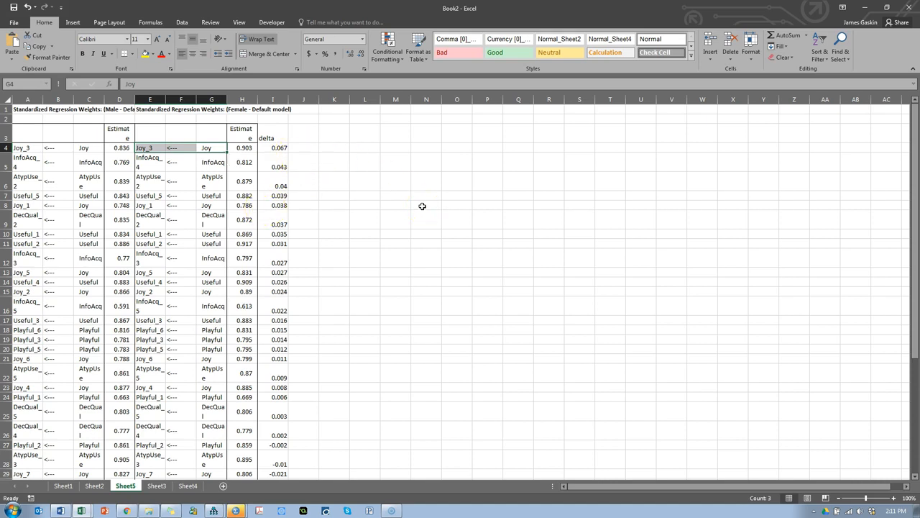
# View the Stats Tools Package workbook and return to the loadings comparison in Book2
pyautogui.hotkey('alt', 'Tab')
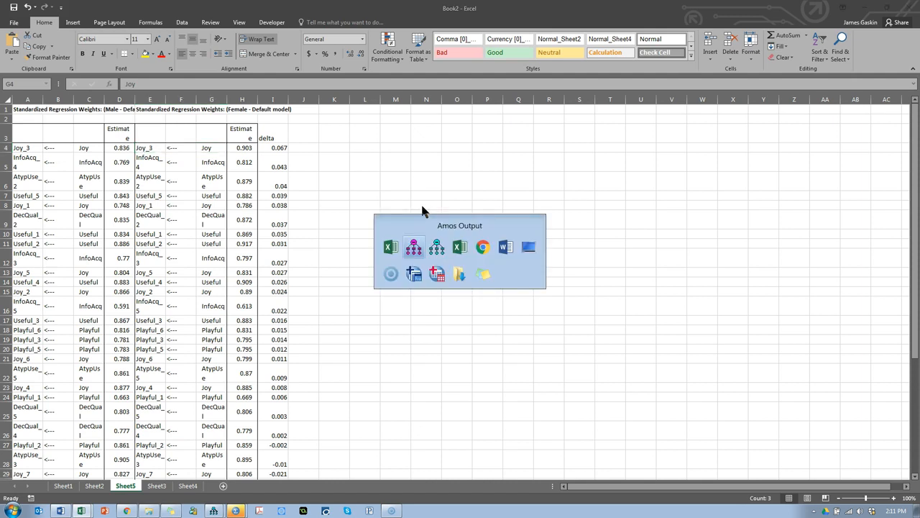
pyautogui.hotkey('alt', 'Tab')
pyautogui.hotkey('alt', 'Tab')
pyautogui.hotkey('alt', 'Tab')
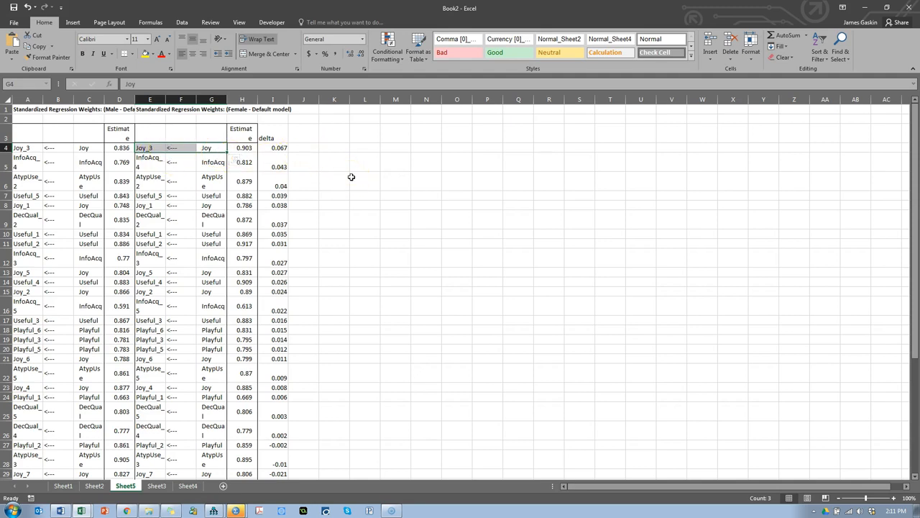
# Switch to the StatWiki guidelines in Chrome and review the Confirmatory Factor Analysis steps from validity and reliability check to final measurement model fit
pyautogui.hotkey('alt', 'Tab')
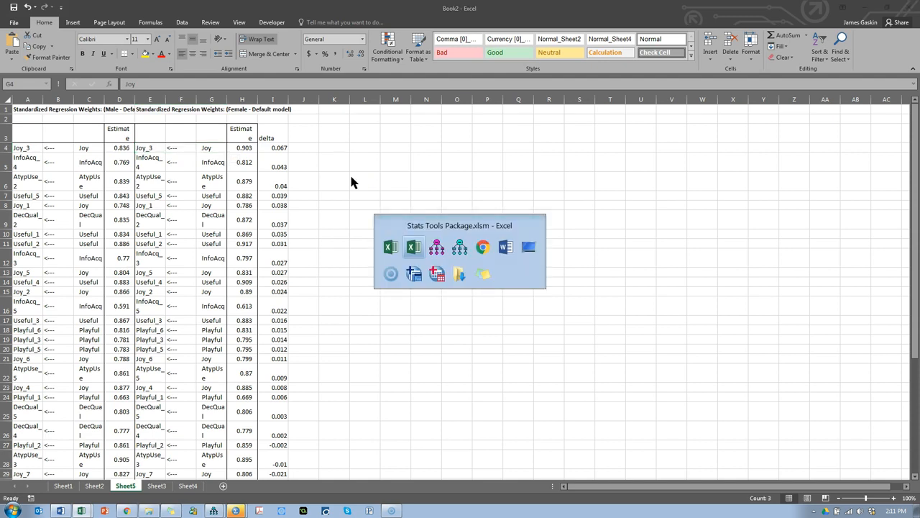
pyautogui.hotkey('alt', 'Tab')
pyautogui.hotkey('alt', 'Tab')
pyautogui.hotkey('alt', 'Tab')
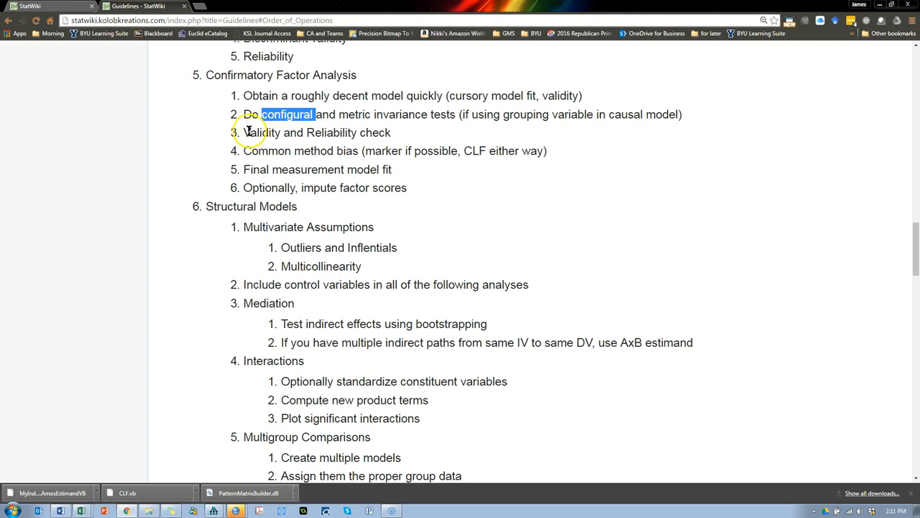
pyautogui.moveTo(248, 133); pyautogui.dragTo(422, 159)
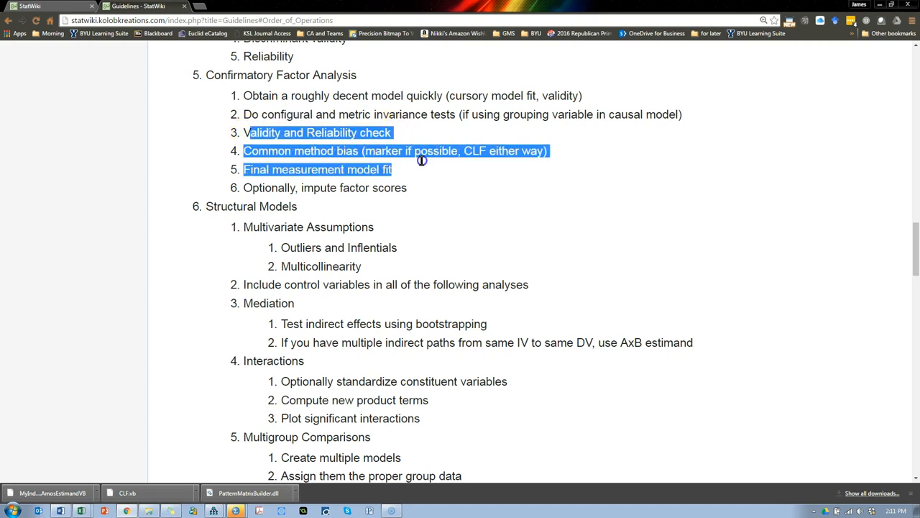
pyautogui.click(399, 127)
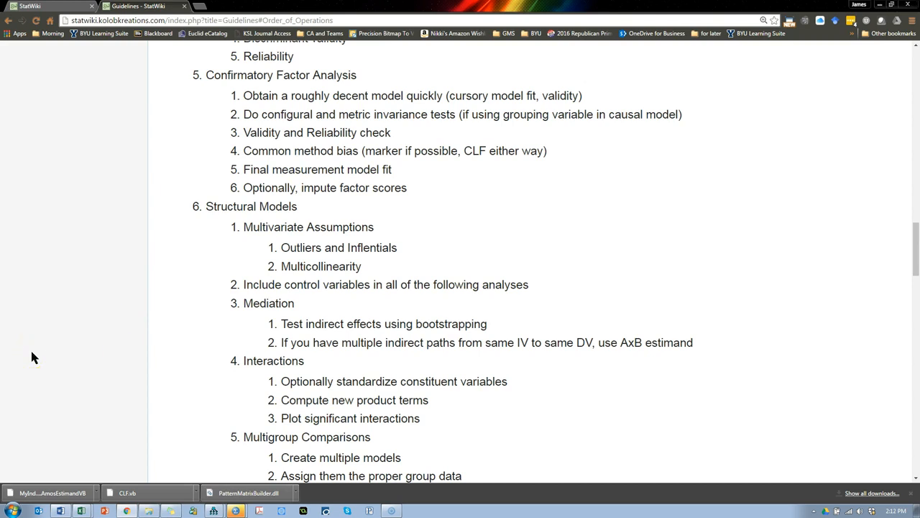